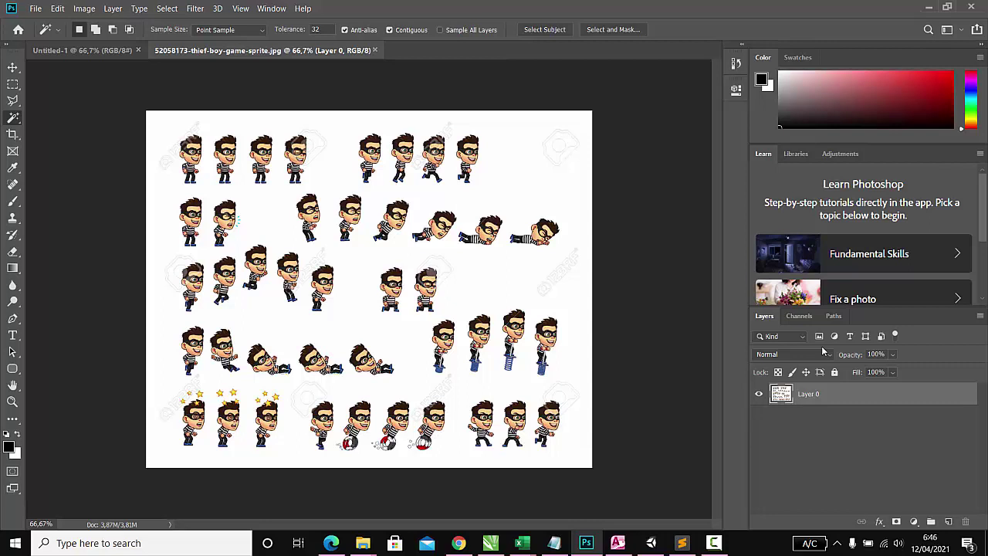
# Save the edited level1b scene and open the level1 scene
pyautogui.click(650, 543)
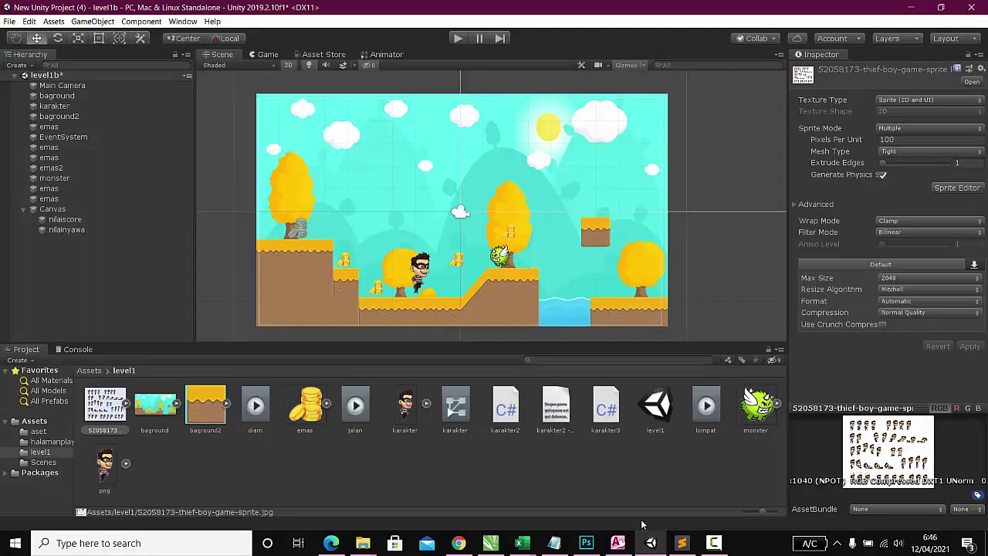
pyautogui.doubleClick(656, 407)
pyautogui.click(487, 298)
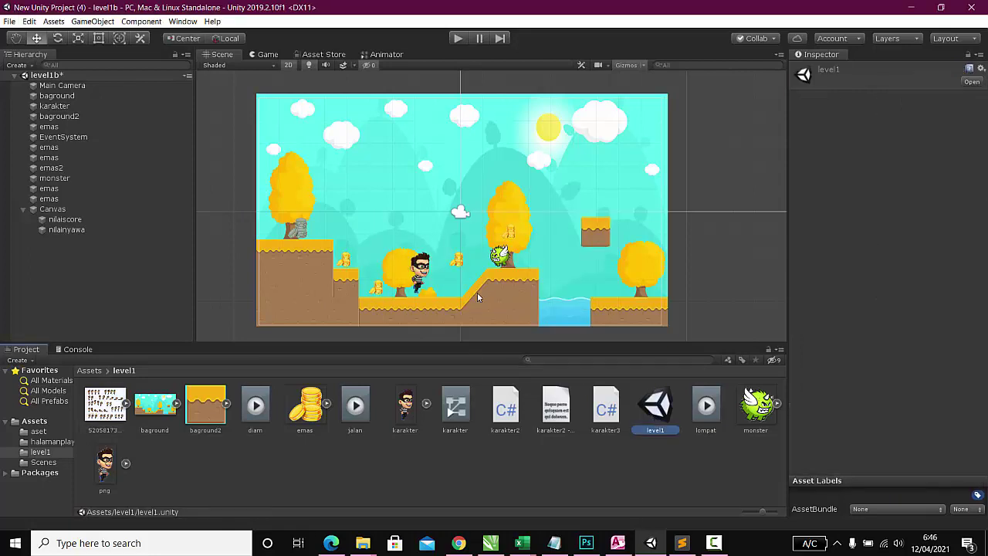
# Play-test level1, moving the thief right until it collects a coin
pyautogui.click(460, 38)
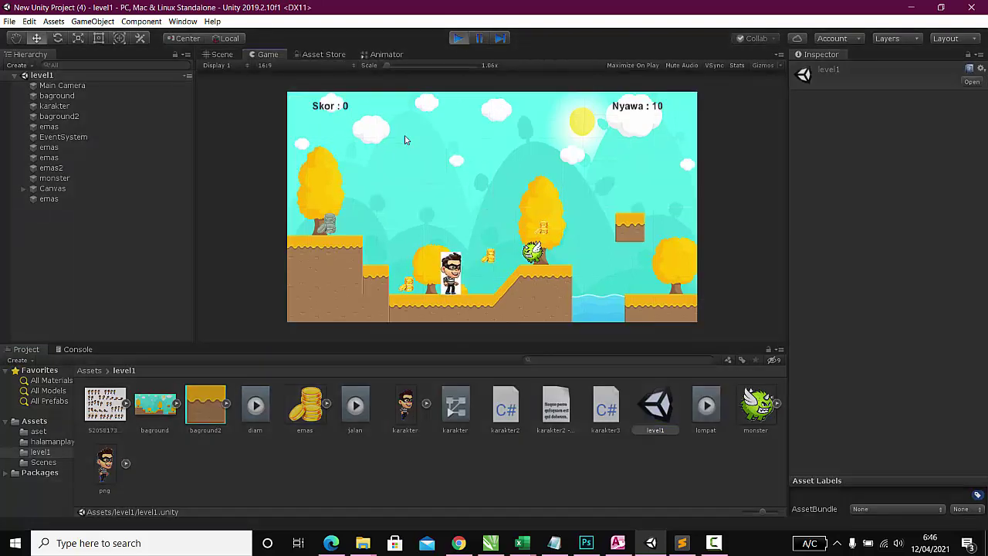
pyautogui.press('Right')
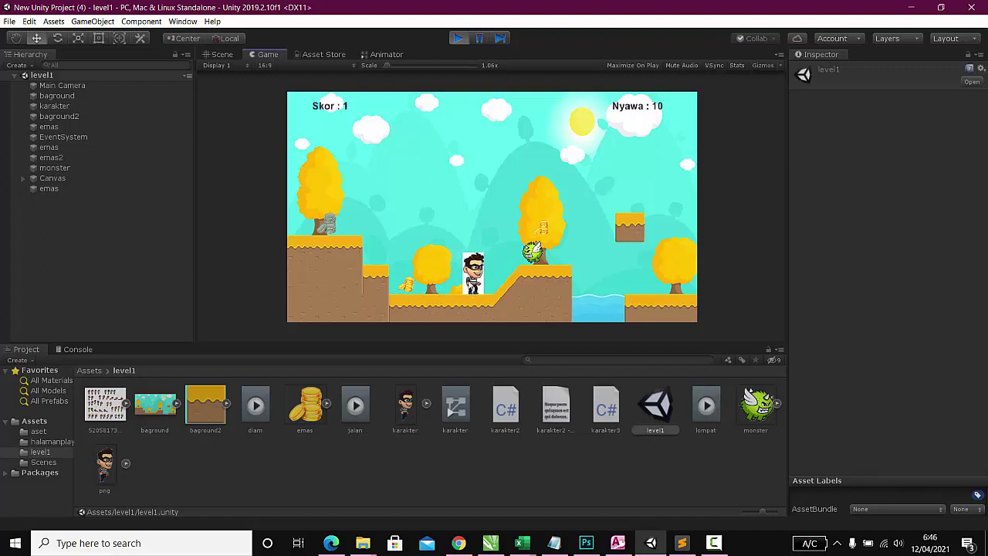
pyautogui.click(455, 39)
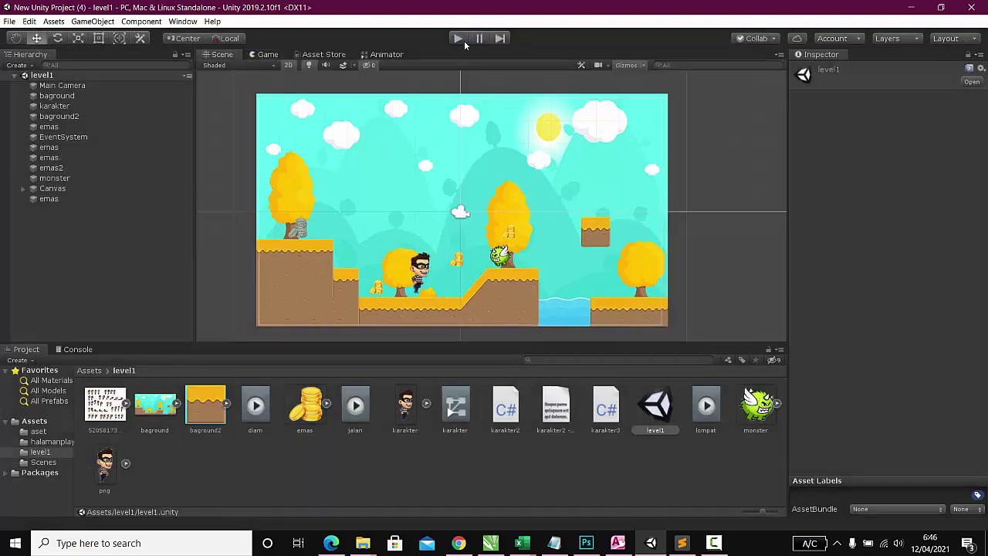
pyautogui.click(586, 542)
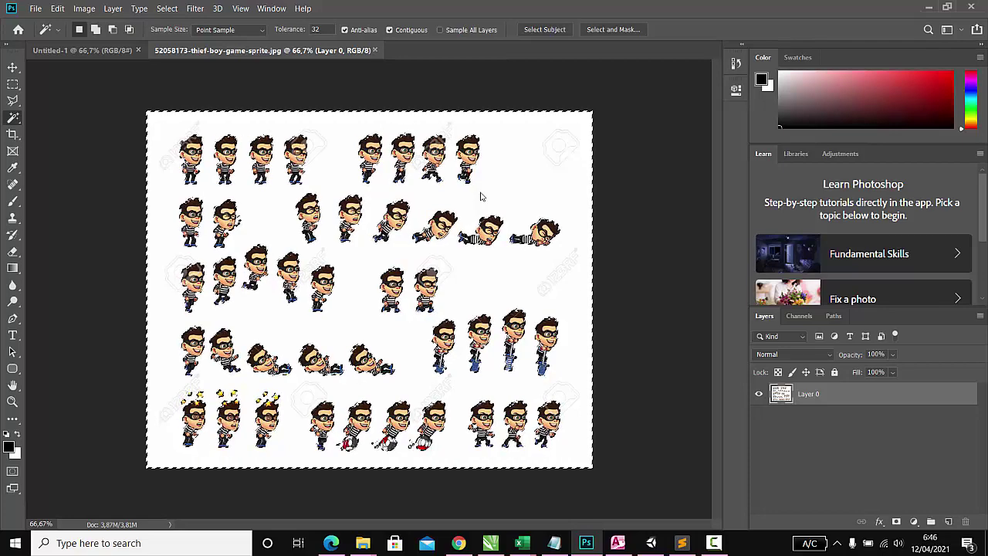
# Delete the selected white background from the thief sprite sheet
pyautogui.press('Delete')
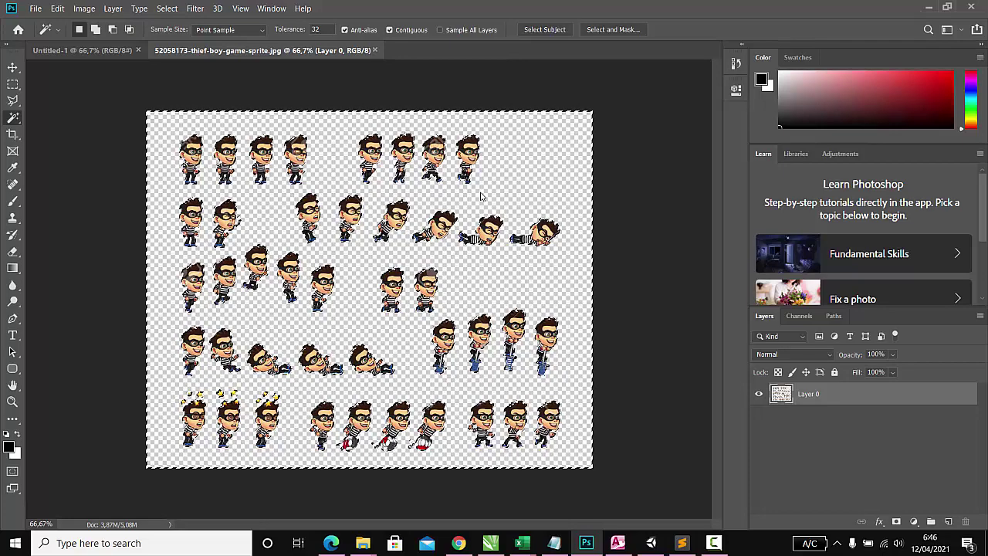
pyautogui.hotkey('ctrl', 'shift', 's')
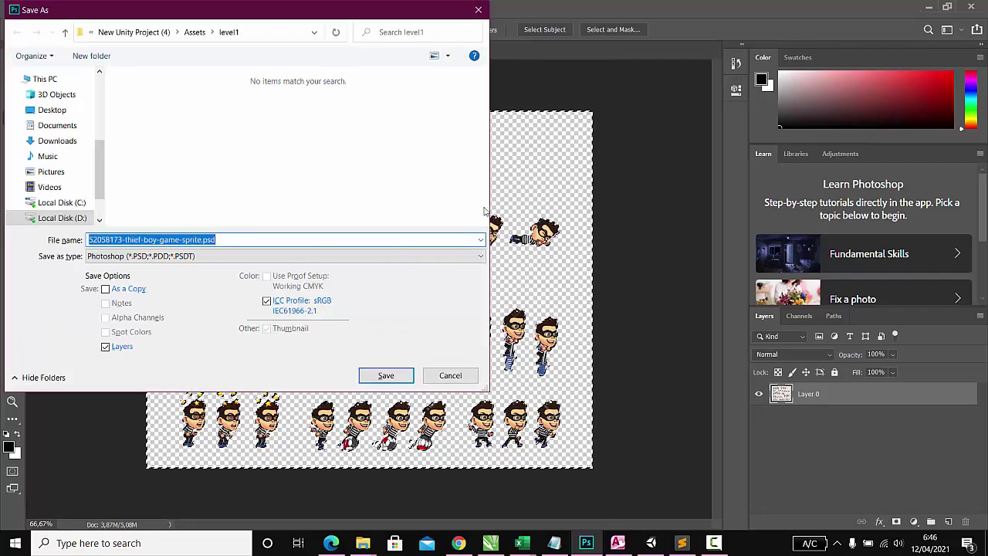
pyautogui.click(450, 375)
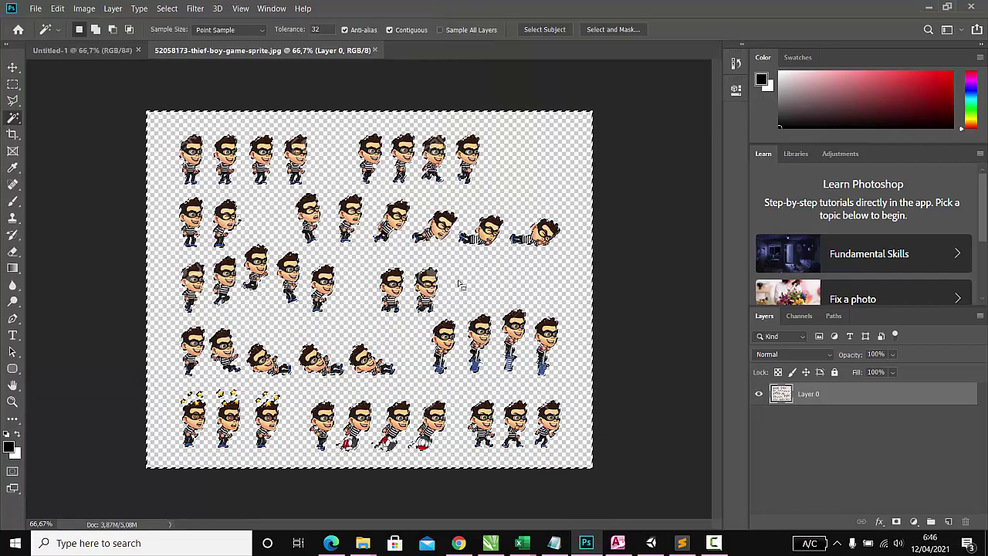
pyautogui.click(13, 67)
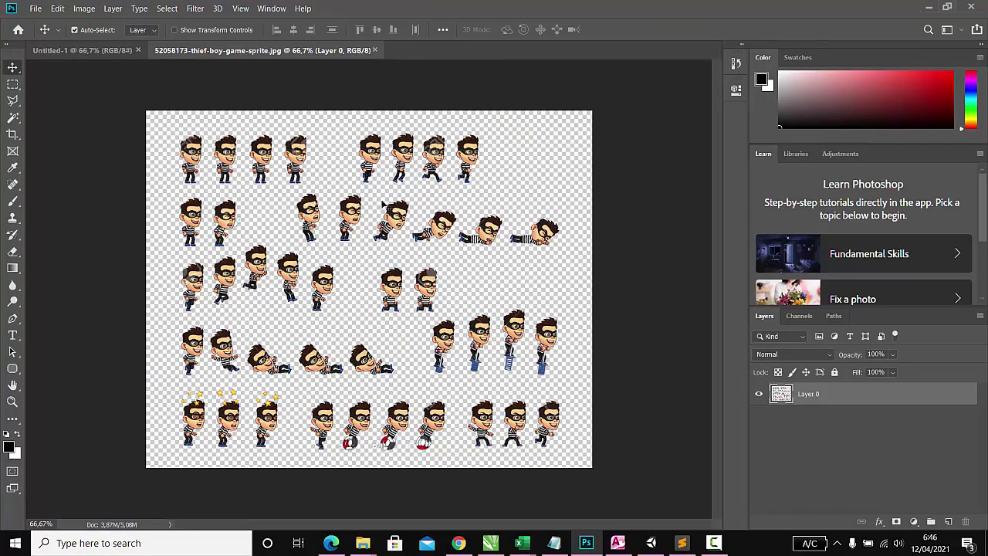
# Save the sprite sheet as a transparent PNG named master in level1
pyautogui.click(35, 8)
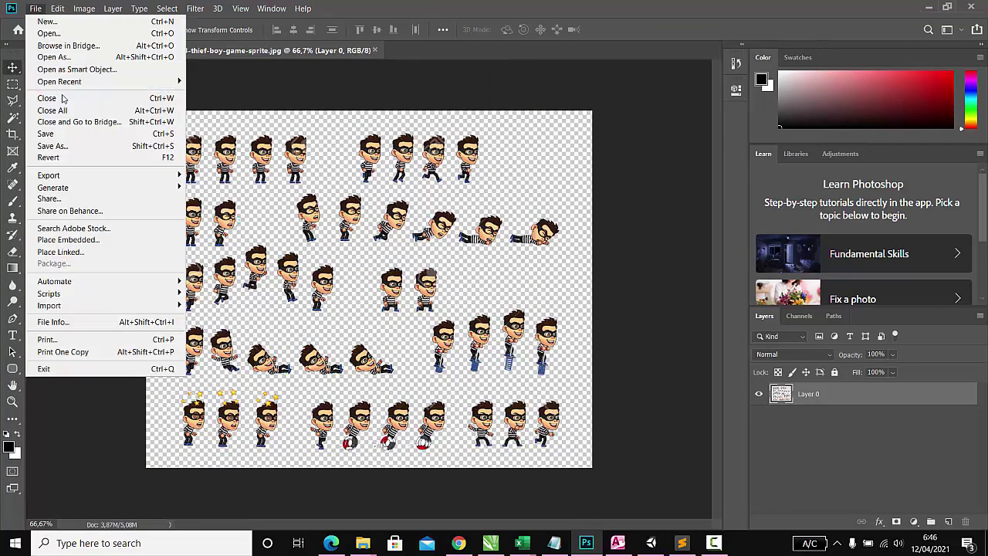
pyautogui.click(76, 146)
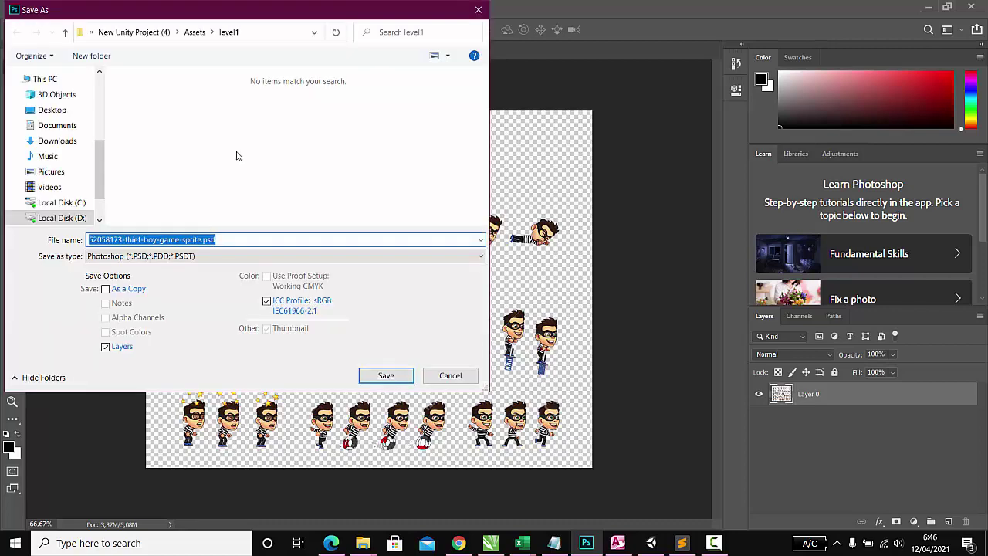
pyautogui.press('Tab')
pyautogui.press('p')
pyautogui.press('n')
pyautogui.hotkey('shift', 'Tab')
pyautogui.write('ma')
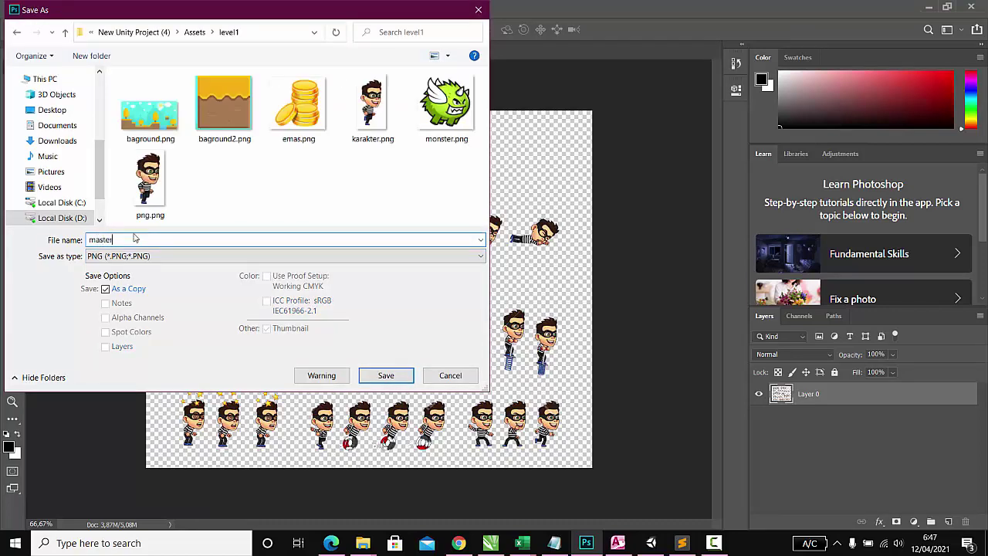
pyautogui.press('Return')
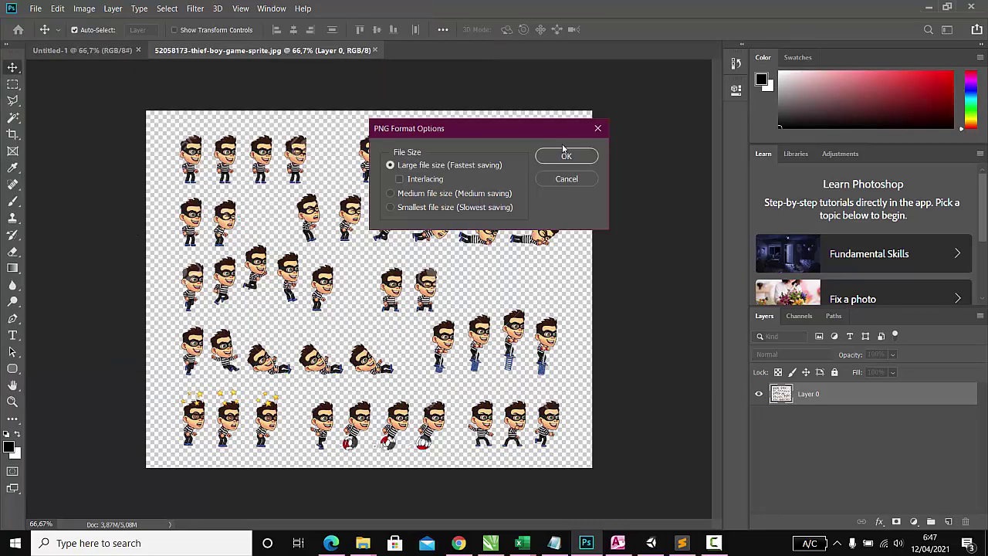
pyautogui.click(564, 154)
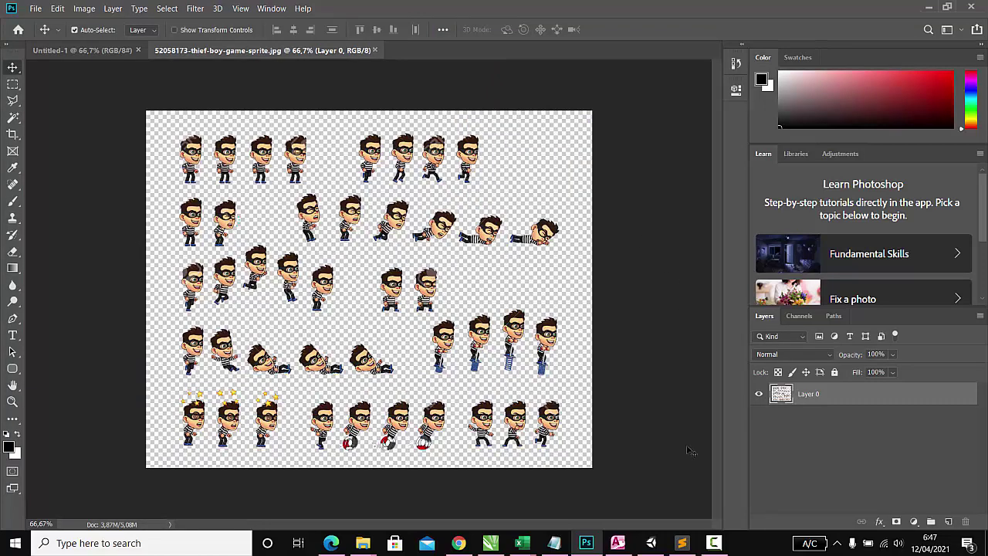
pyautogui.moveTo(713, 549)
# Play-test level1 again, walking the thief right and left to reach a score of 1
pyautogui.click(651, 543)
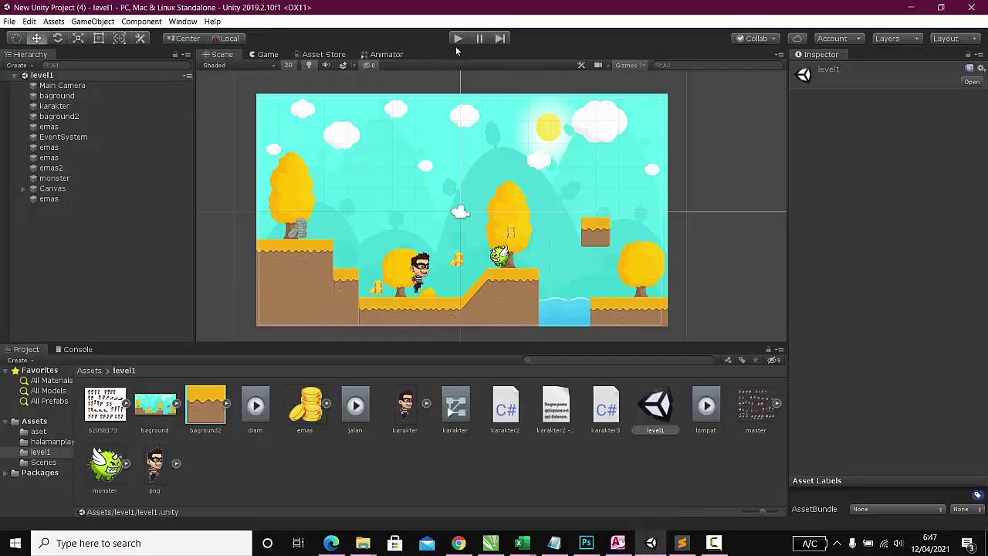
pyautogui.click(459, 38)
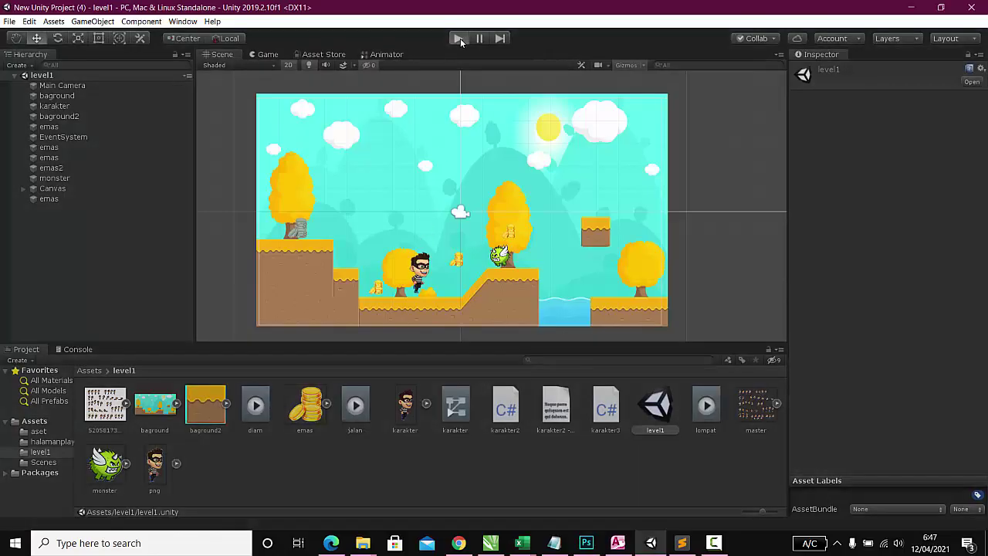
pyautogui.press('Right')
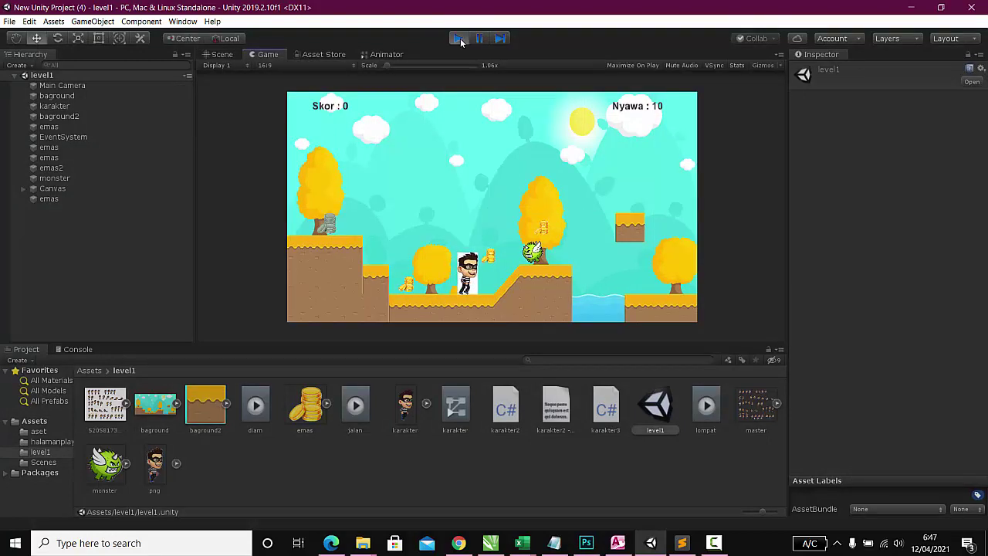
pyautogui.press('Left')
pyautogui.press('Left')
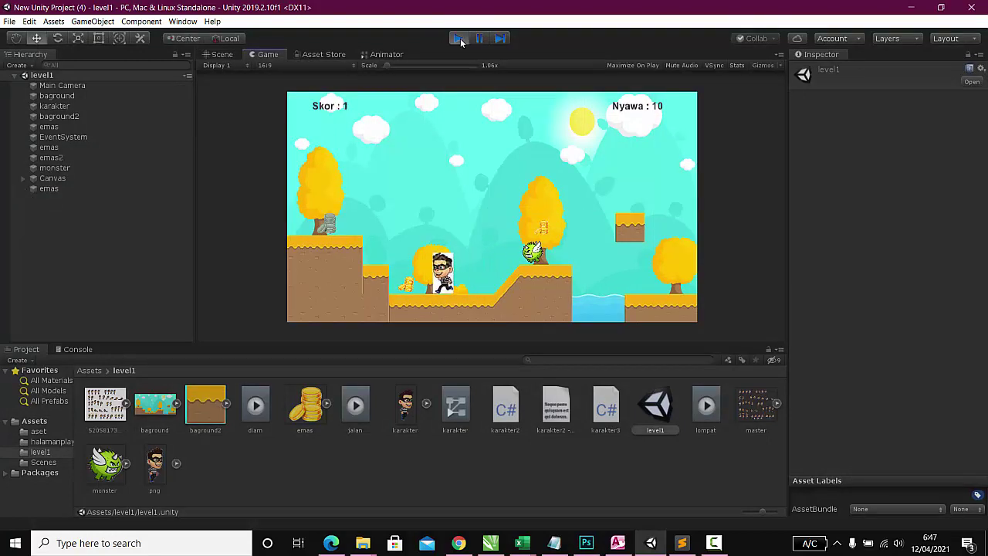
pyautogui.click(458, 39)
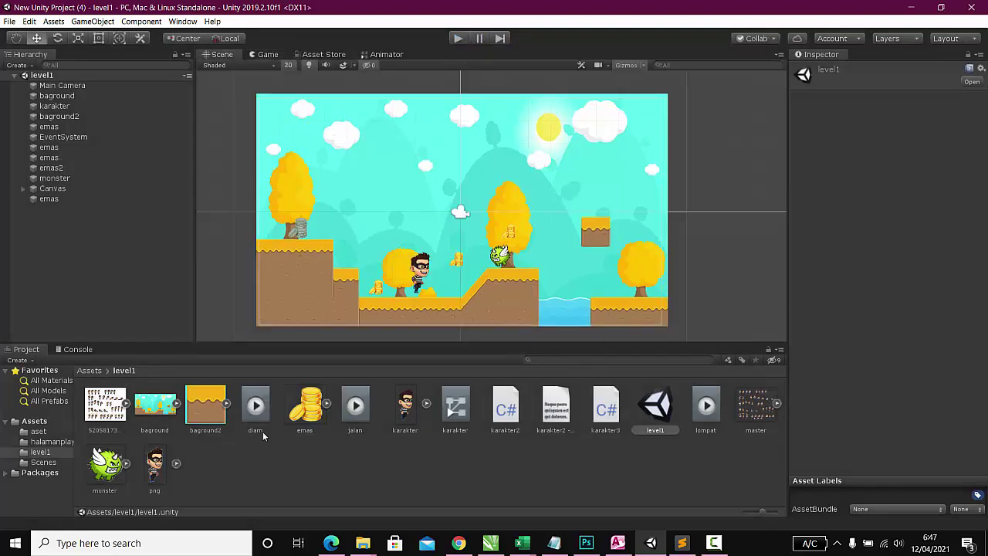
# Open level1b from a 'level1' asset search and play-test it, moving and jumping to score 3
pyautogui.click(633, 359)
pyautogui.write('level1')
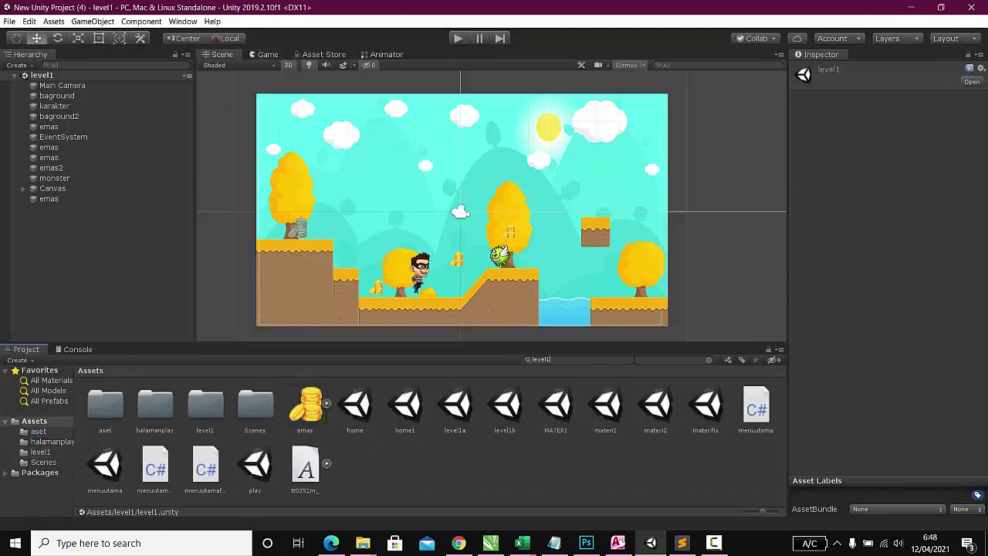
pyautogui.doubleClick(254, 407)
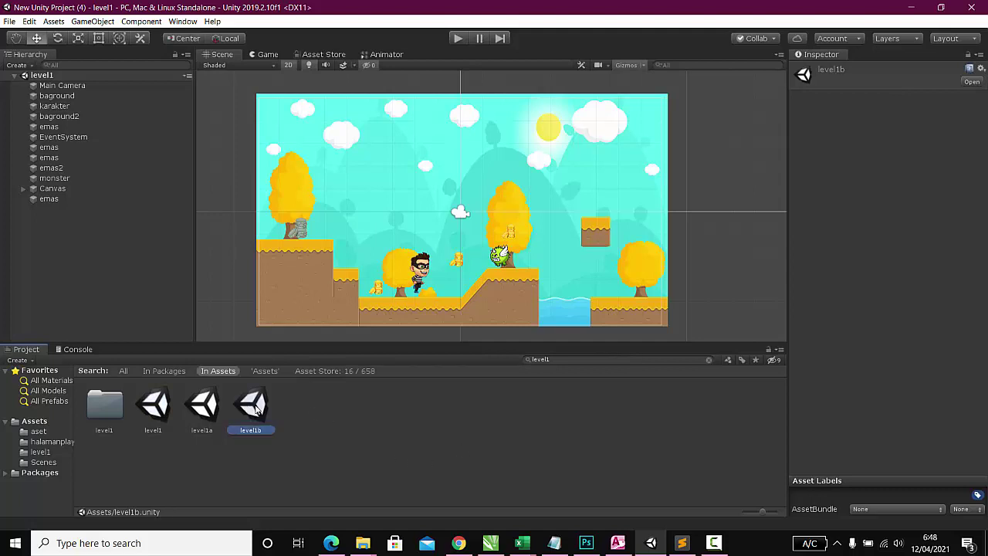
pyautogui.click(457, 38)
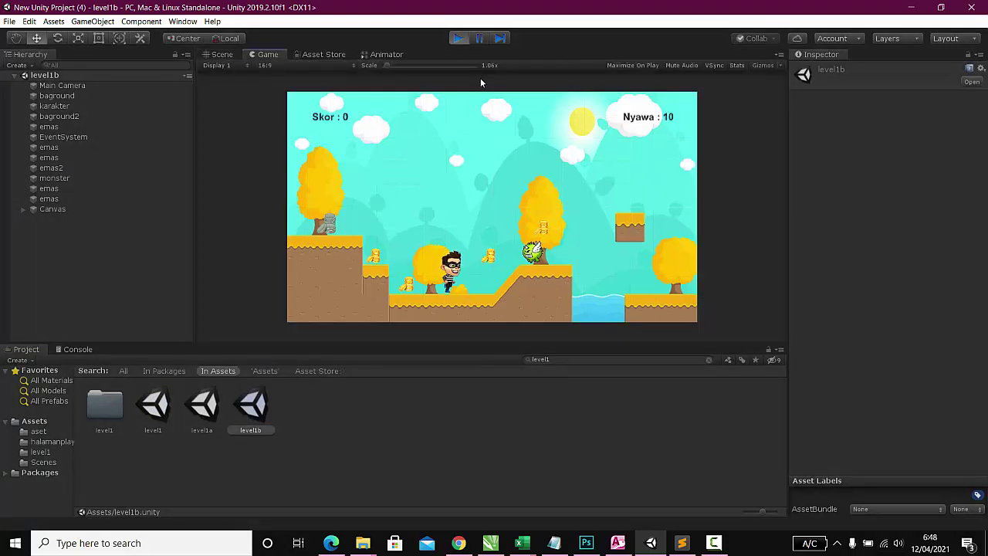
pyautogui.press('Right')
pyautogui.press('Left')
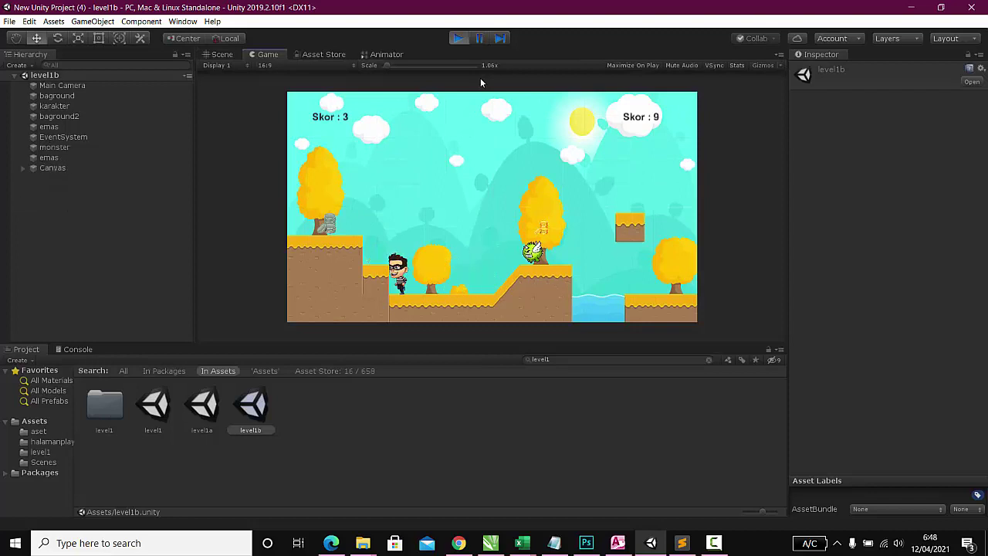
pyautogui.press('space')
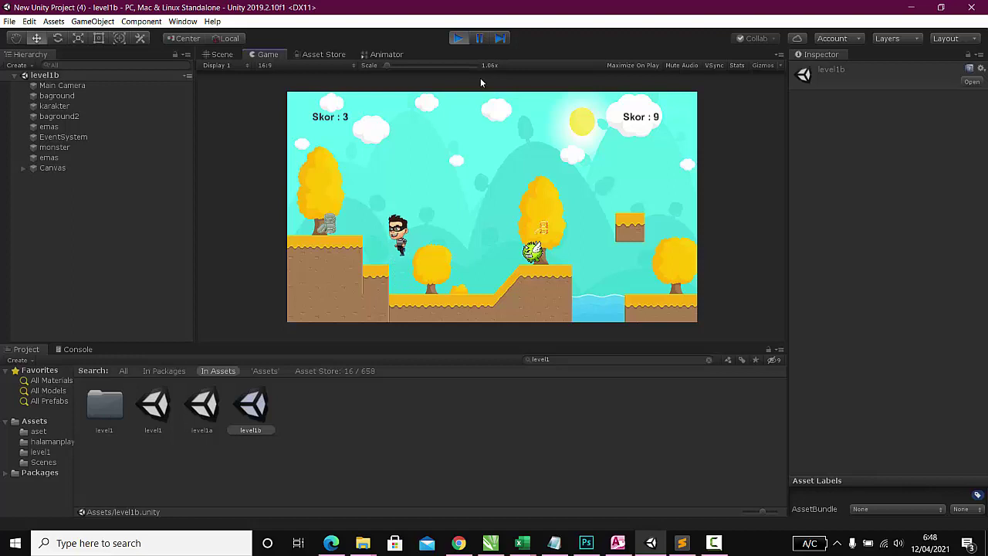
pyautogui.click(459, 38)
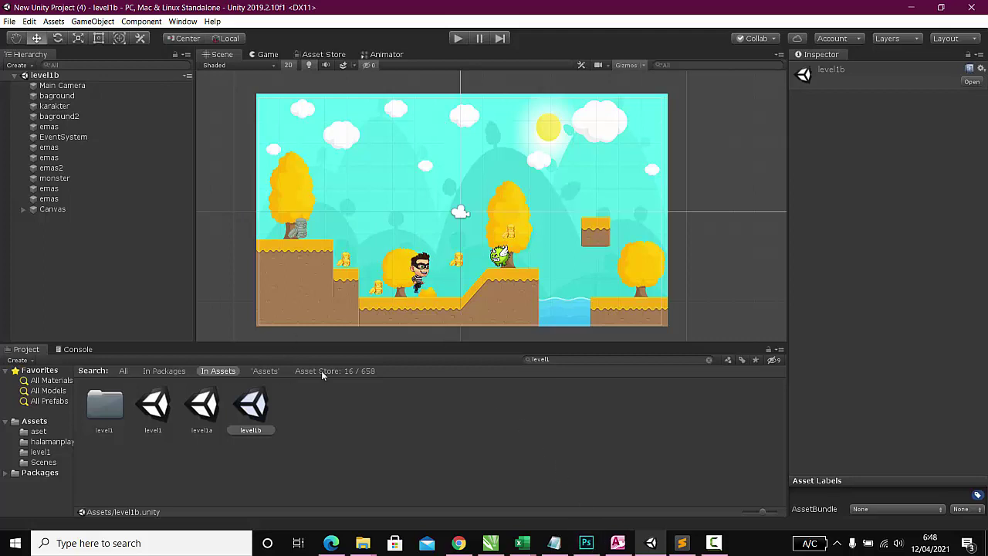
# Clear the asset search and show the level1 folder contents, including master
pyautogui.click(568, 361)
pyautogui.press('BackSpace')
pyautogui.press('BackSpace')
pyautogui.press('BackSpace')
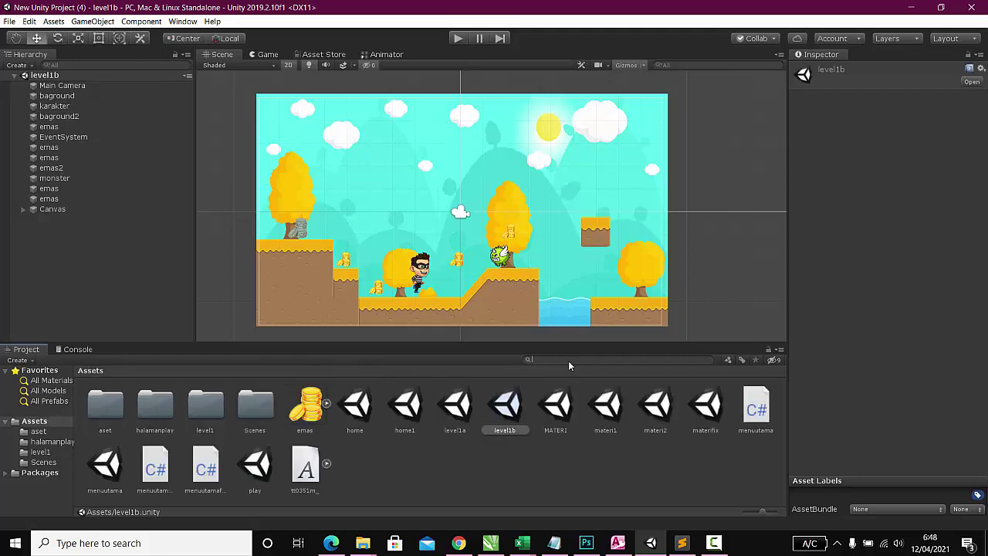
pyautogui.click(456, 483)
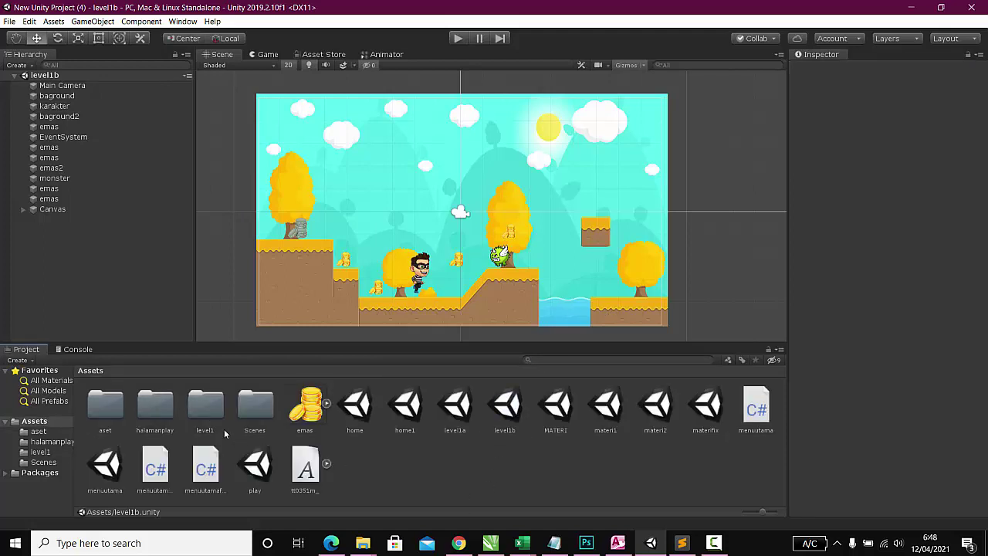
pyautogui.doubleClick(208, 407)
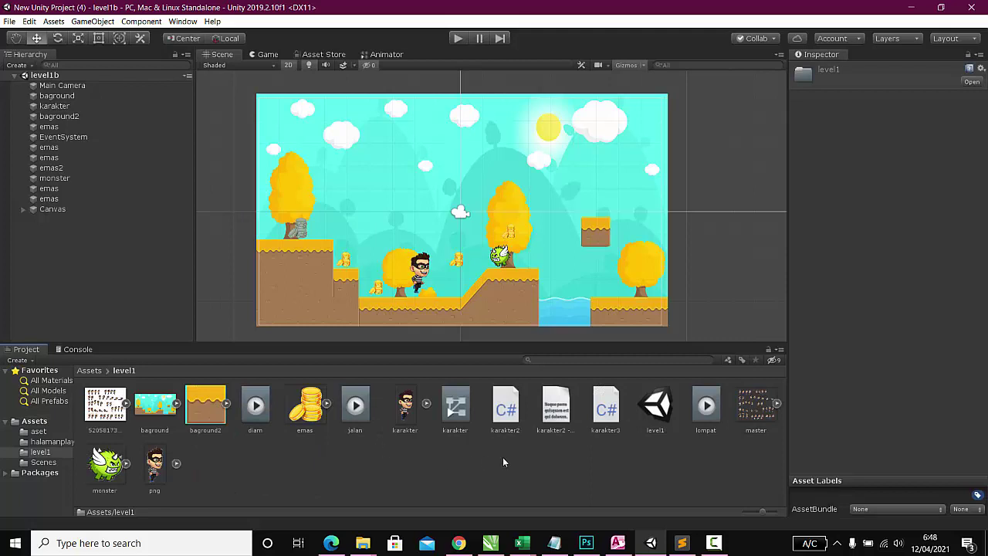
# Set the master sprite sheet's Sprite Mode to Multiple, apply it, and open the Sprite Editor
pyautogui.click(742, 398)
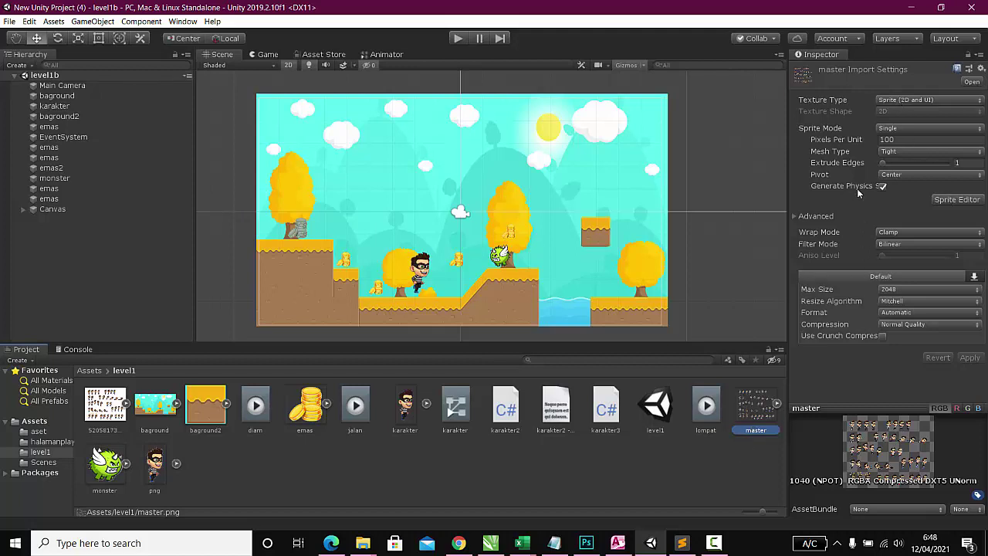
pyautogui.click(892, 130)
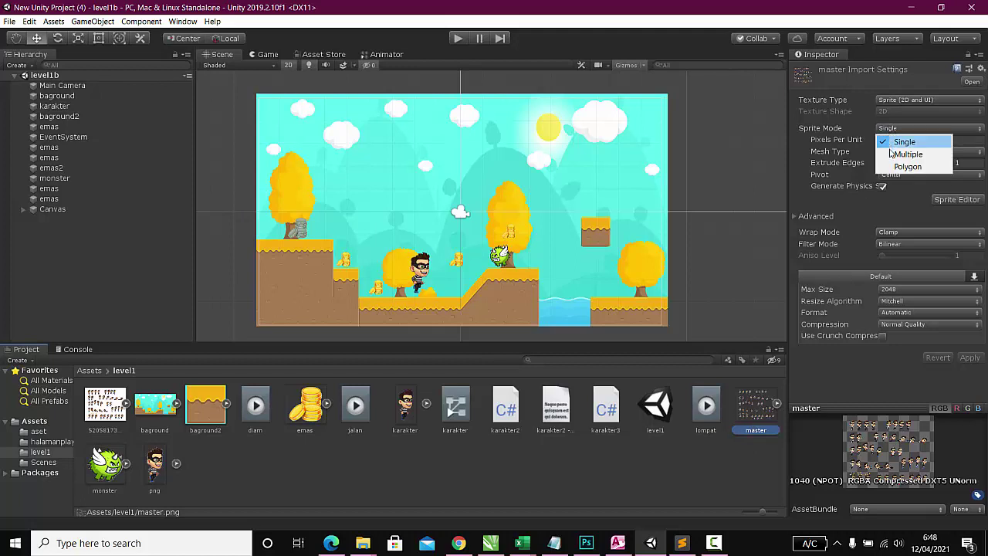
pyautogui.click(891, 155)
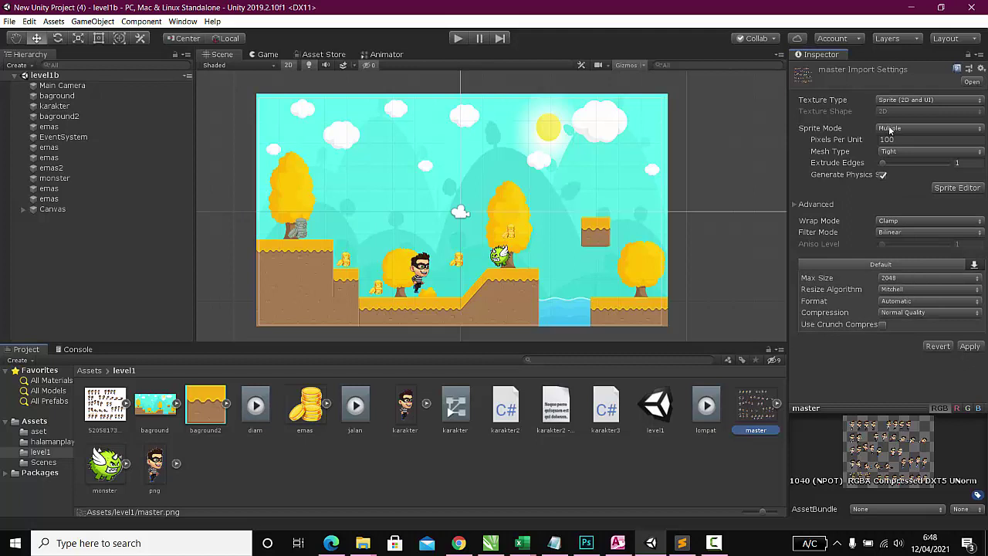
pyautogui.click(890, 130)
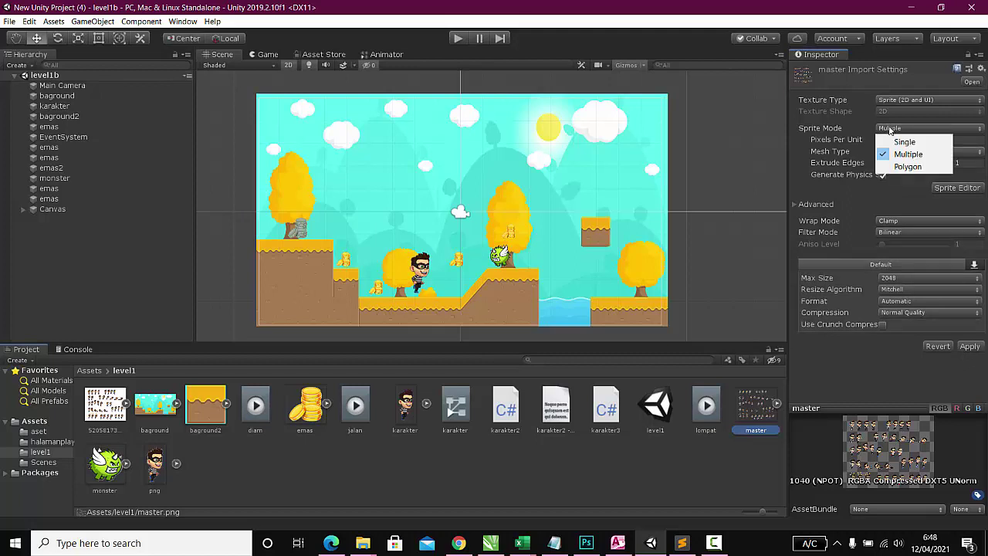
pyautogui.click(887, 193)
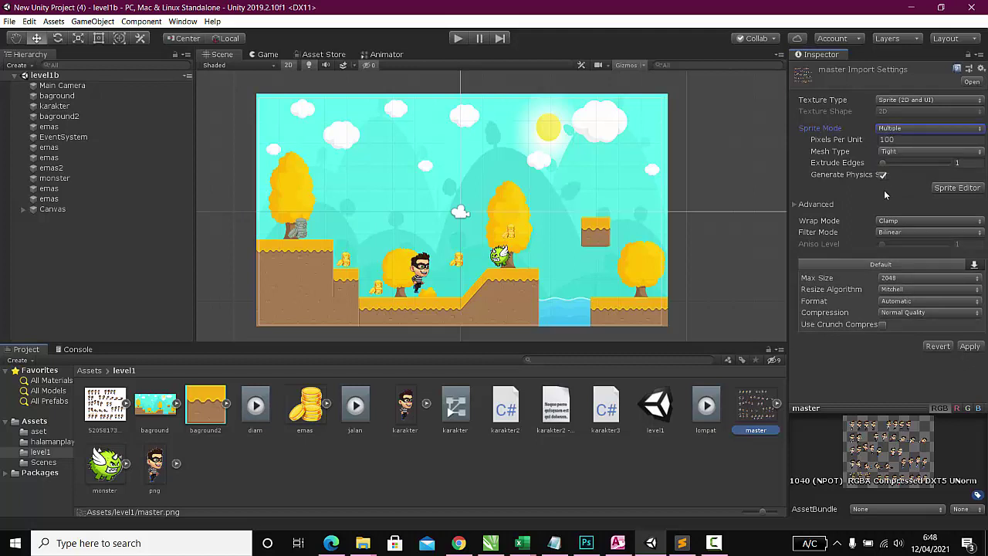
pyautogui.click(956, 188)
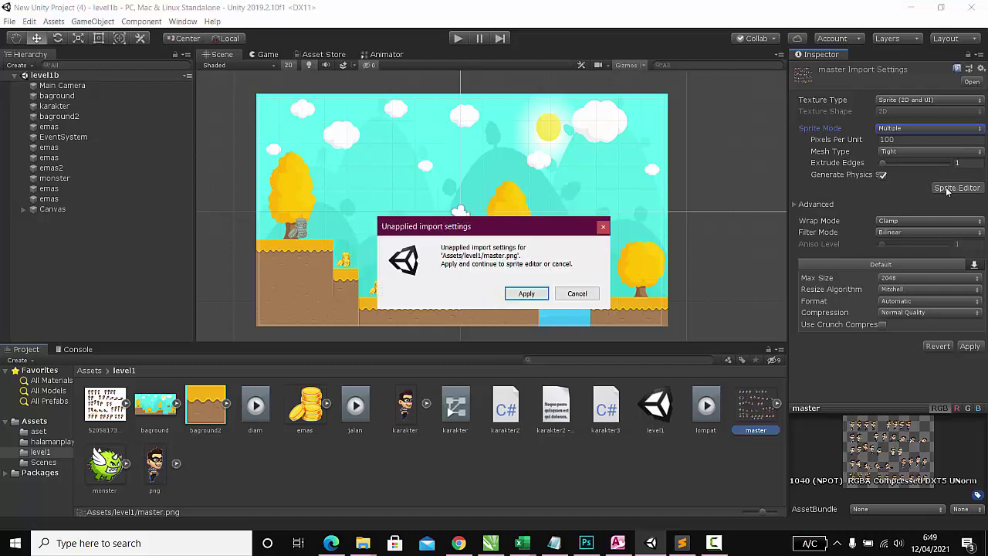
pyautogui.click(528, 292)
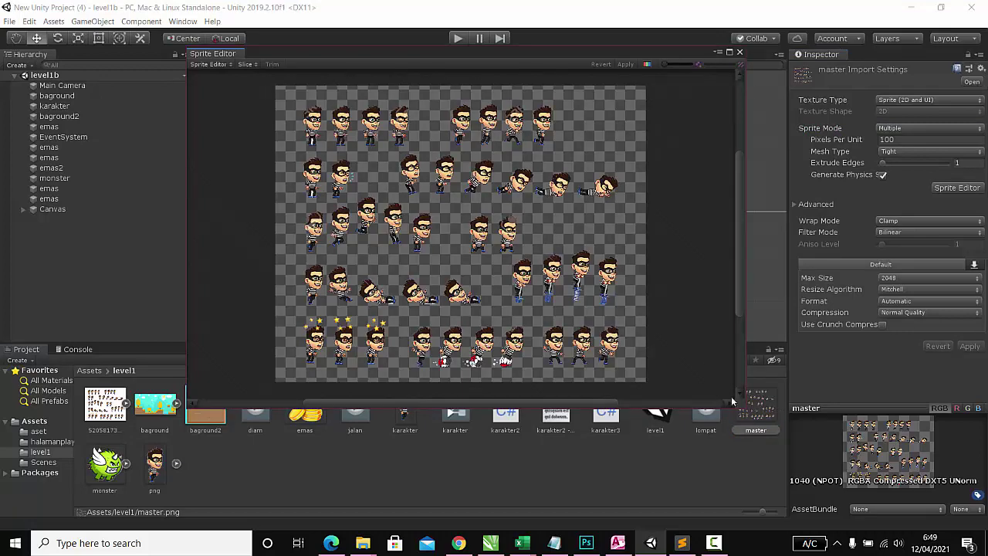
# Outline the first walking thief as sprite master_0 and fit its borders
pyautogui.scroll(2, 440, 74)
pyautogui.scroll(2, 444, 78)
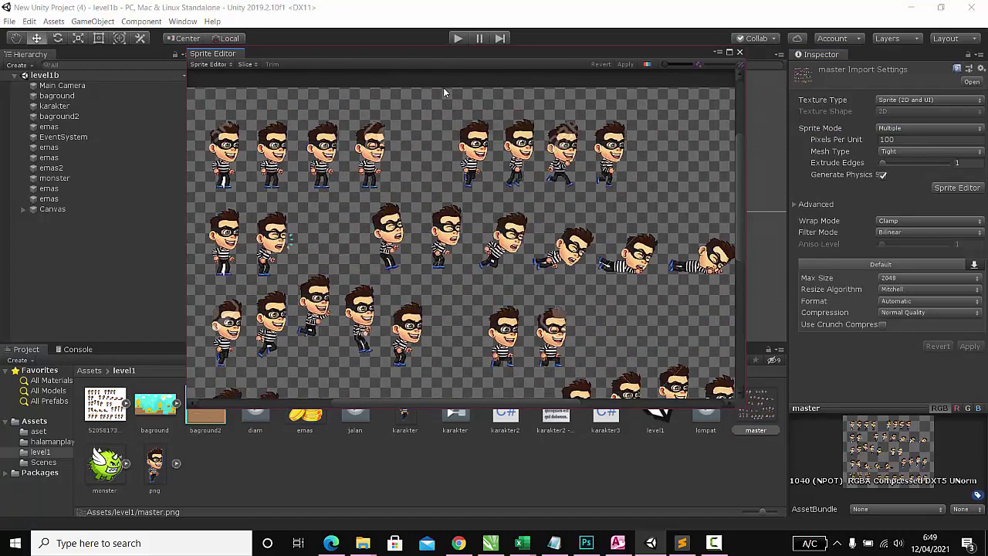
pyautogui.scroll(2, 443, 87)
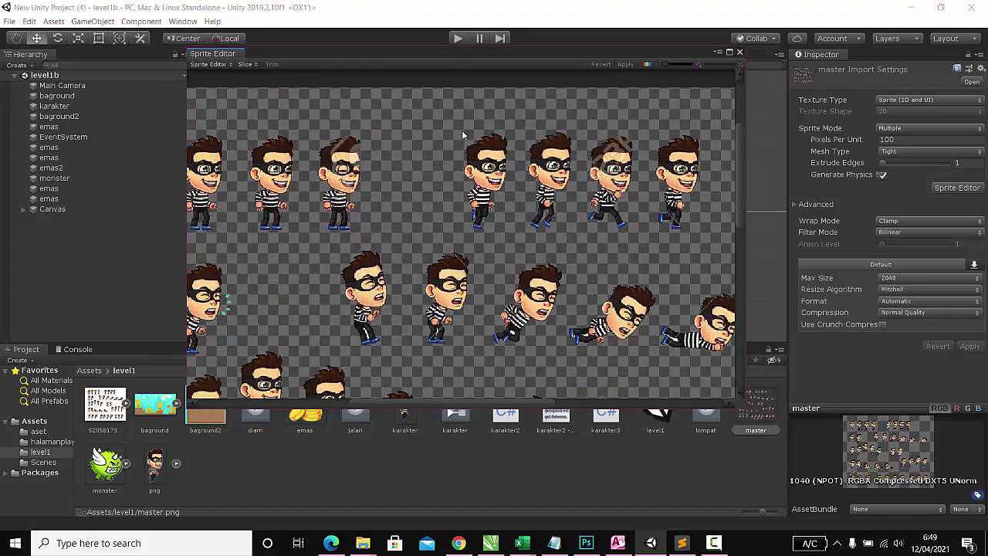
pyautogui.moveTo(461, 129); pyautogui.dragTo(513, 228)
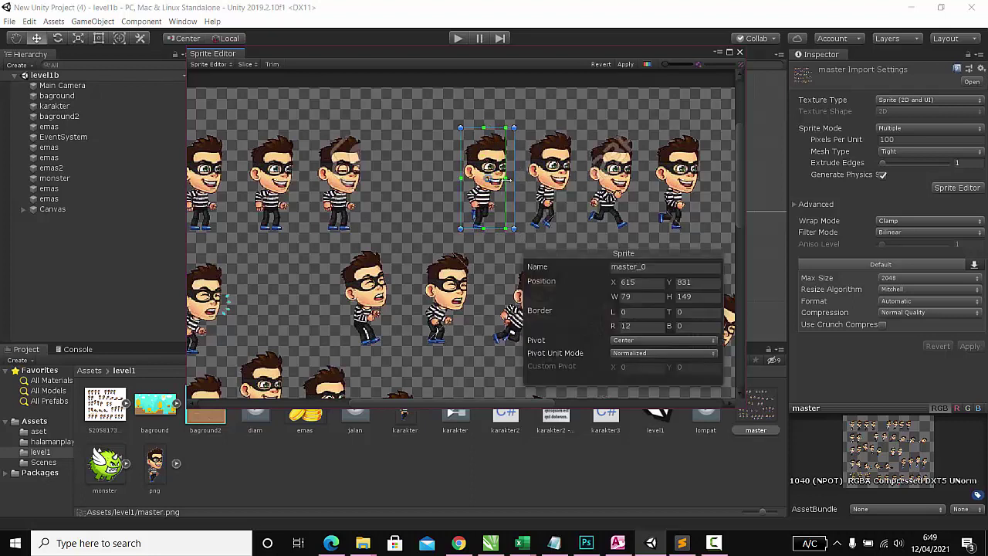
pyautogui.moveTo(506, 178); pyautogui.dragTo(514, 180)
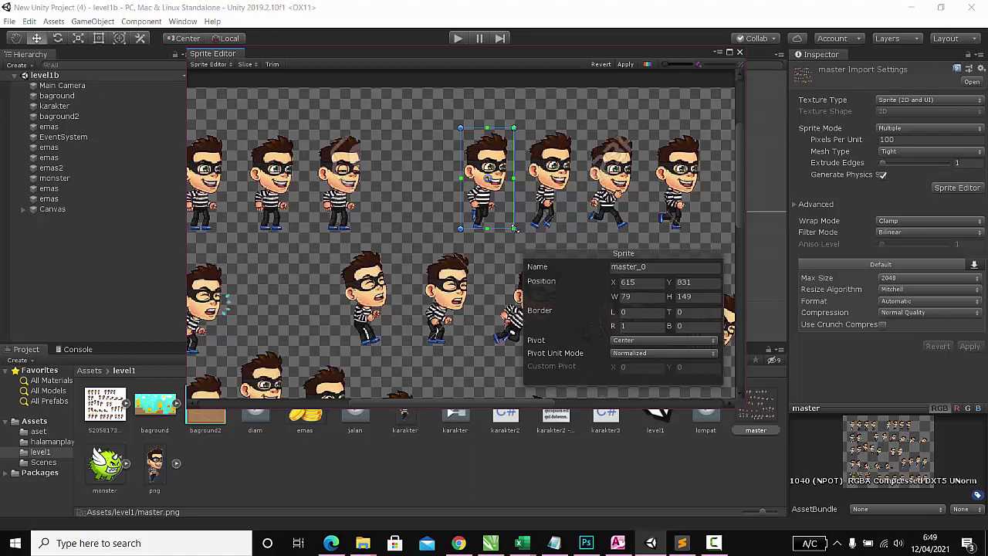
pyautogui.moveTo(514, 229); pyautogui.dragTo(508, 230)
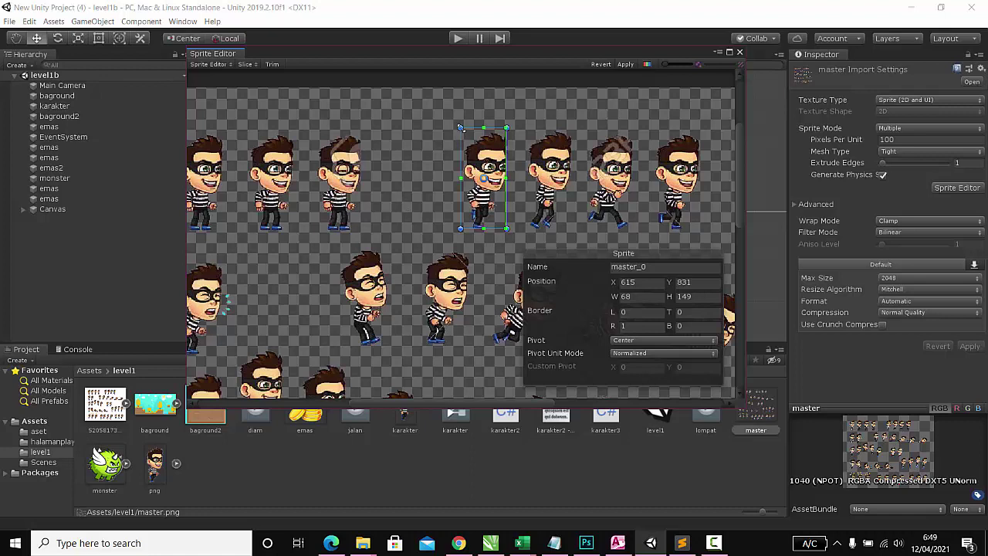
pyautogui.moveTo(461, 128); pyautogui.dragTo(465, 133)
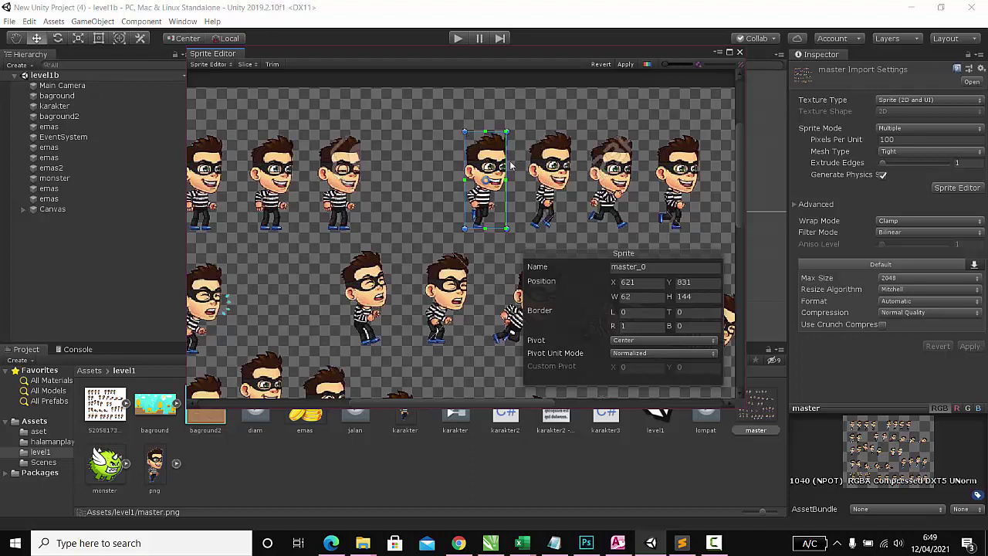
pyautogui.moveTo(506, 179); pyautogui.dragTo(510, 178)
pyautogui.click(528, 152)
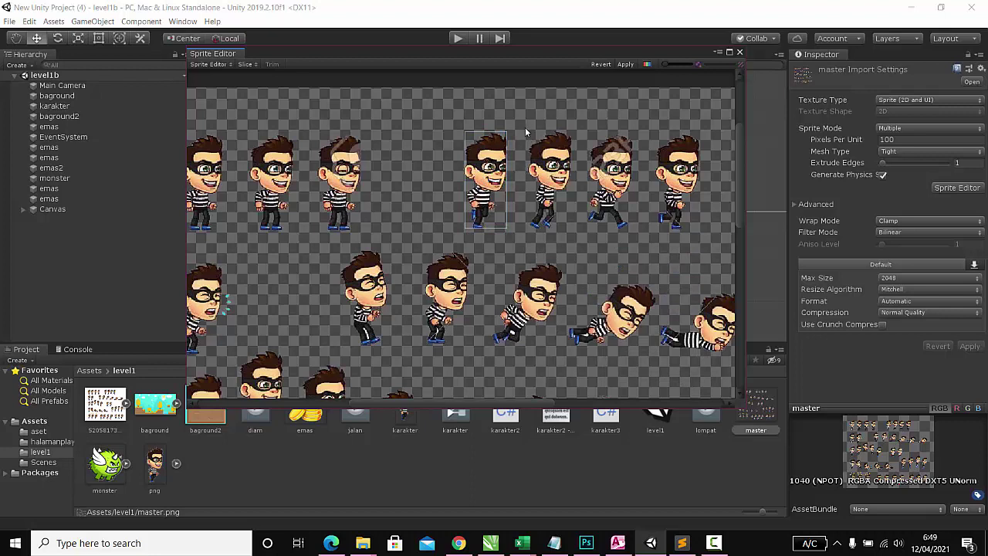
# Draw and fit sprites master_1, master_2 and master_3 around the next thief poses
pyautogui.moveTo(525, 129); pyautogui.dragTo(572, 225)
pyautogui.moveTo(572, 227); pyautogui.dragTo(572, 229)
pyautogui.moveTo(572, 230); pyautogui.dragTo(571, 228)
pyautogui.moveTo(525, 129); pyautogui.dragTo(528, 133)
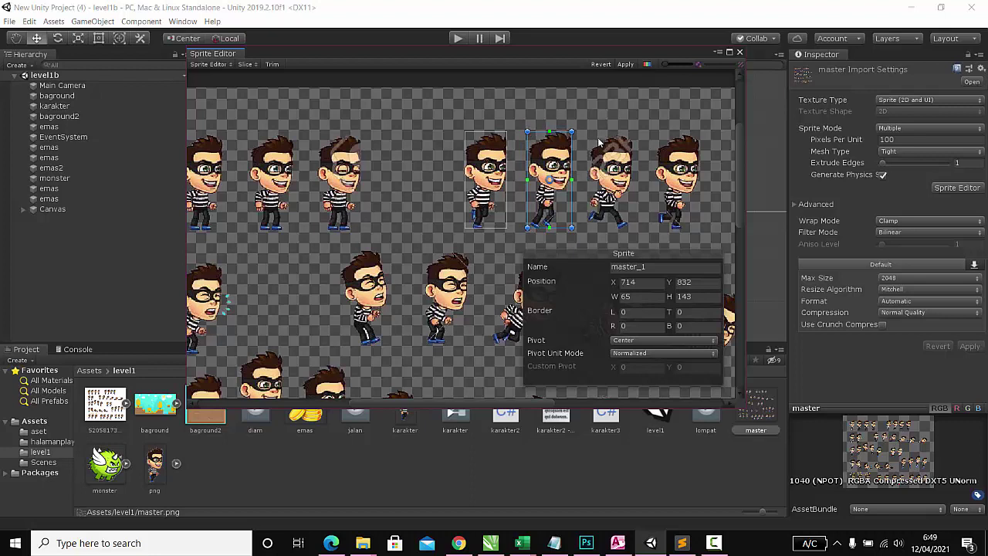
pyautogui.moveTo(586, 130); pyautogui.dragTo(612, 156)
pyautogui.moveTo(636, 213); pyautogui.dragTo(634, 230)
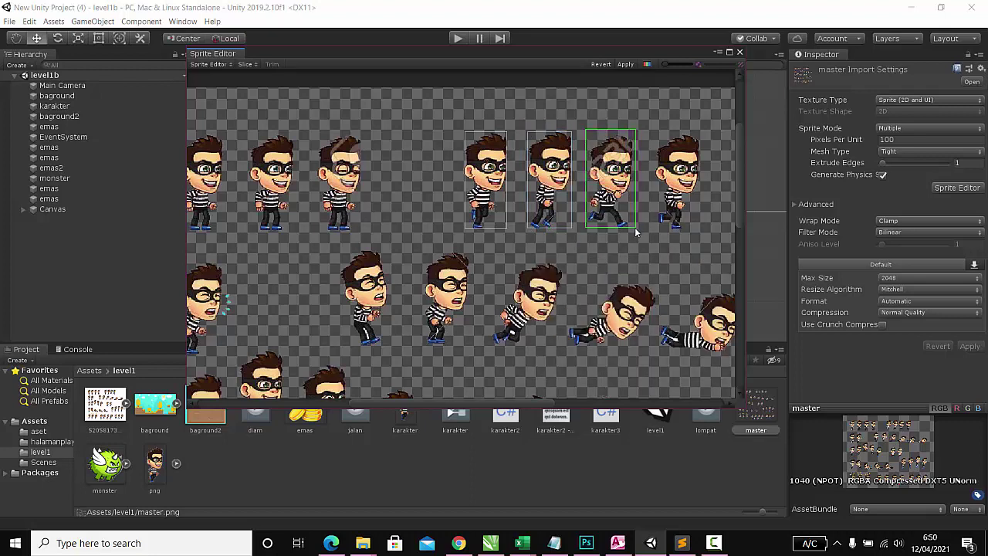
pyautogui.click(633, 230)
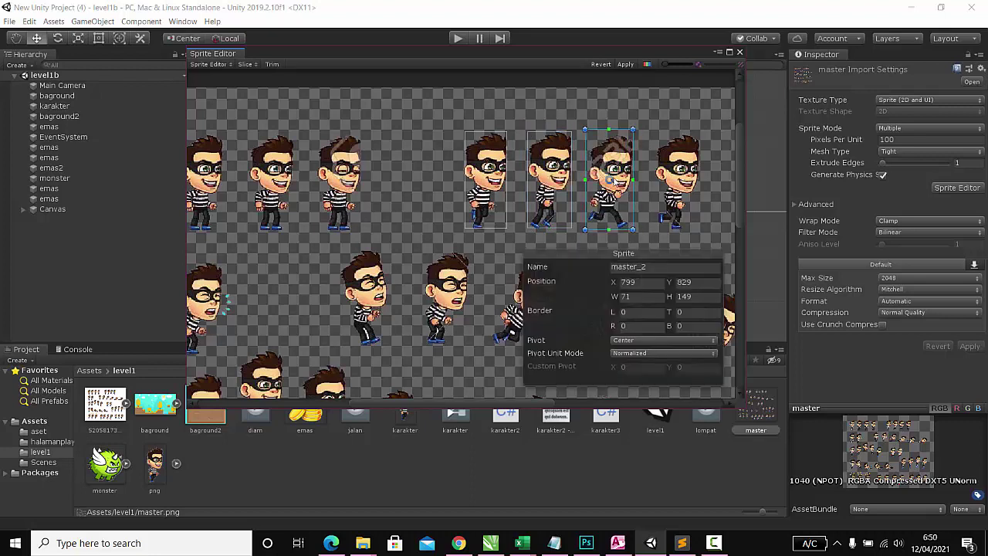
pyautogui.moveTo(610, 131); pyautogui.dragTo(698, 230)
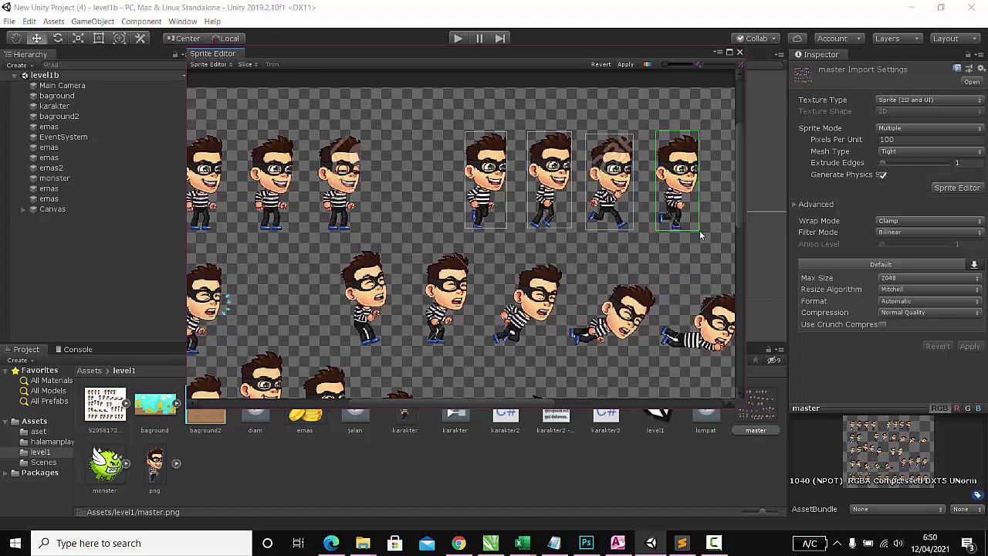
pyautogui.moveTo(698, 231); pyautogui.dragTo(700, 229)
pyautogui.moveTo(676, 131); pyautogui.dragTo(676, 135)
# Outline the top-left standing thief as sprite master_4
pyautogui.scroll(-1, 500, 256)
pyautogui.scroll(-1, 225, 127)
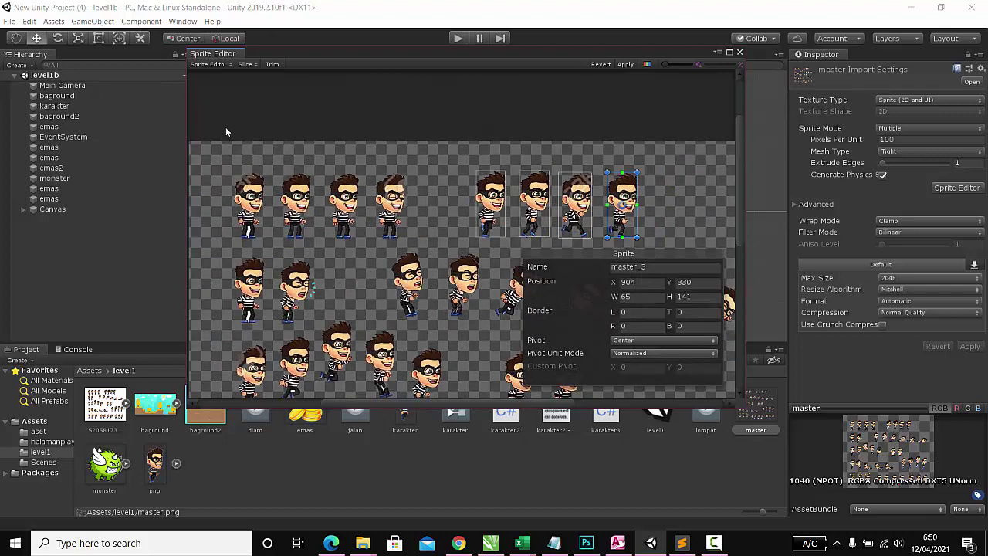
pyautogui.scroll(-1, 271, 186)
pyautogui.scroll(1, 263, 179)
pyautogui.scroll(1, 240, 181)
pyautogui.scroll(1, 247, 205)
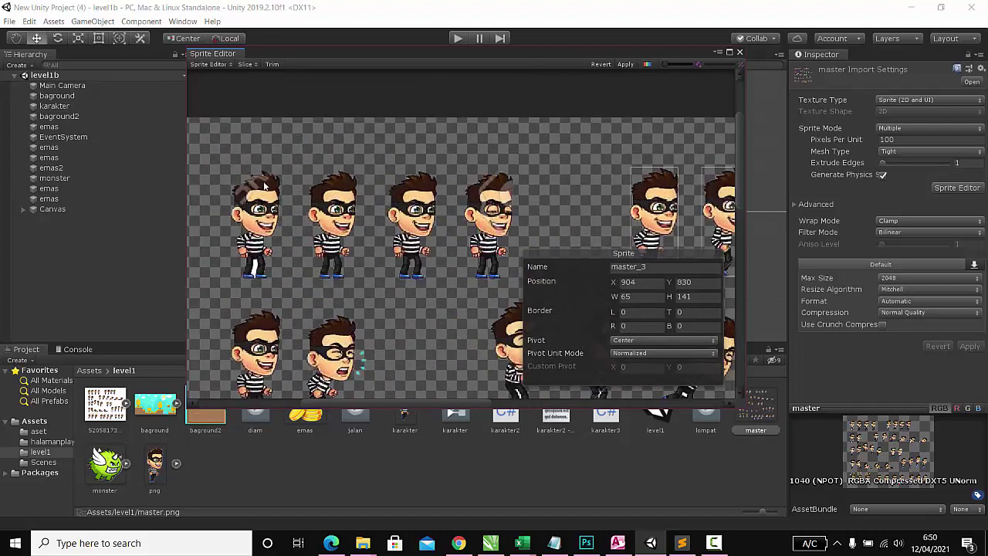
pyautogui.scroll(1, 243, 189)
pyautogui.moveTo(224, 163); pyautogui.dragTo(286, 298)
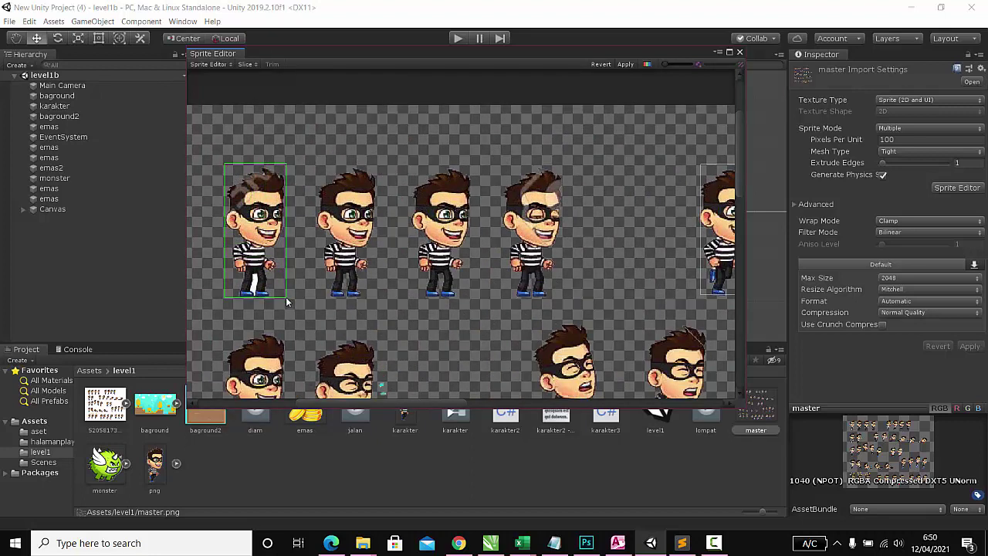
pyautogui.moveTo(286, 298); pyautogui.dragTo(285, 297)
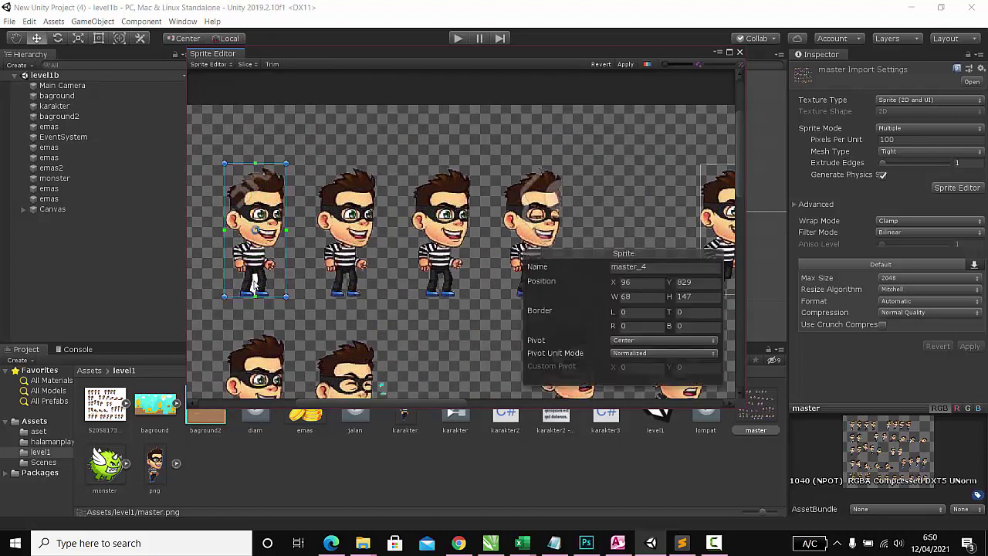
# Magic Wand-select the leftover white gap between the left thief's legs
pyautogui.click(586, 541)
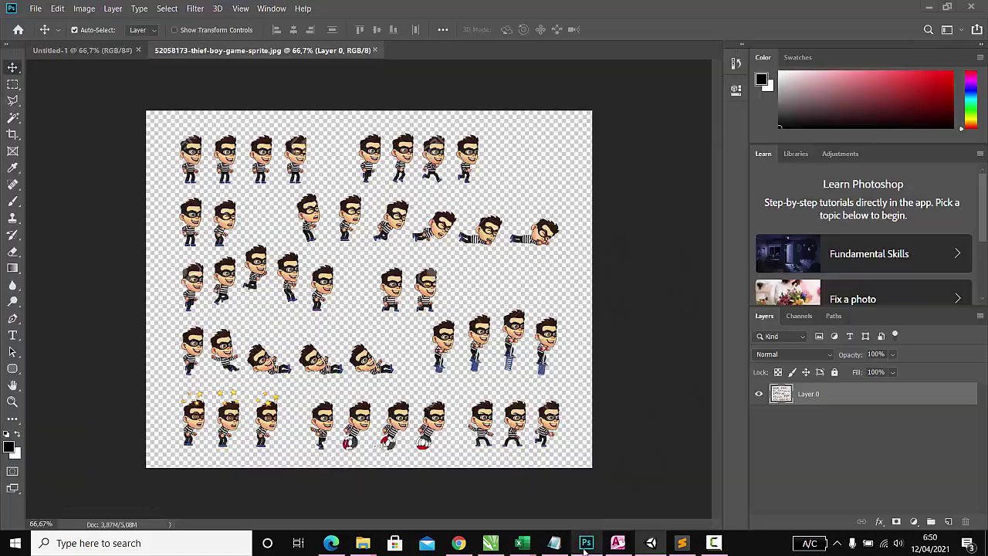
pyautogui.keyDown('alt'); pyautogui.scroll(5, 154, 108); pyautogui.keyUp('alt')
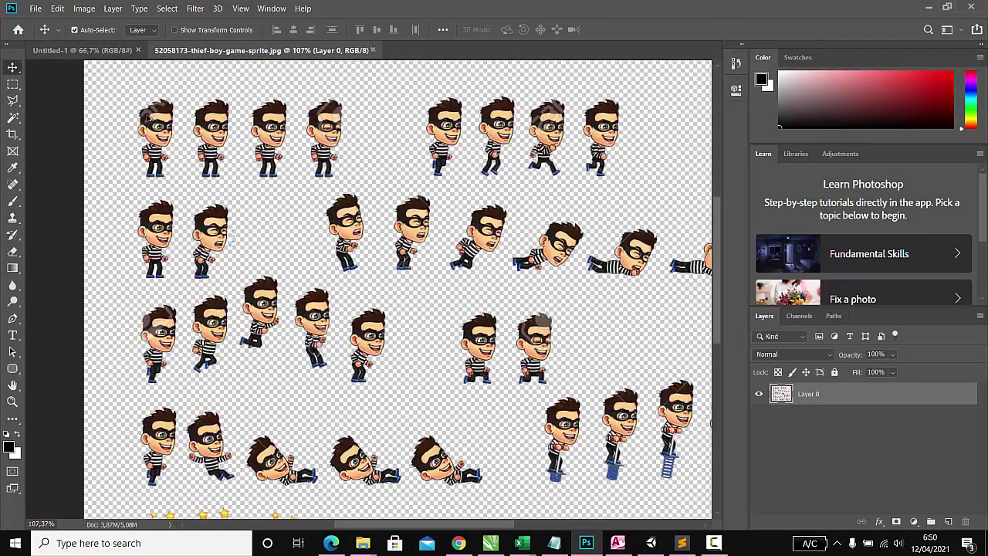
pyautogui.keyDown('alt'); pyautogui.scroll(5, 98, 108); pyautogui.keyUp('alt')
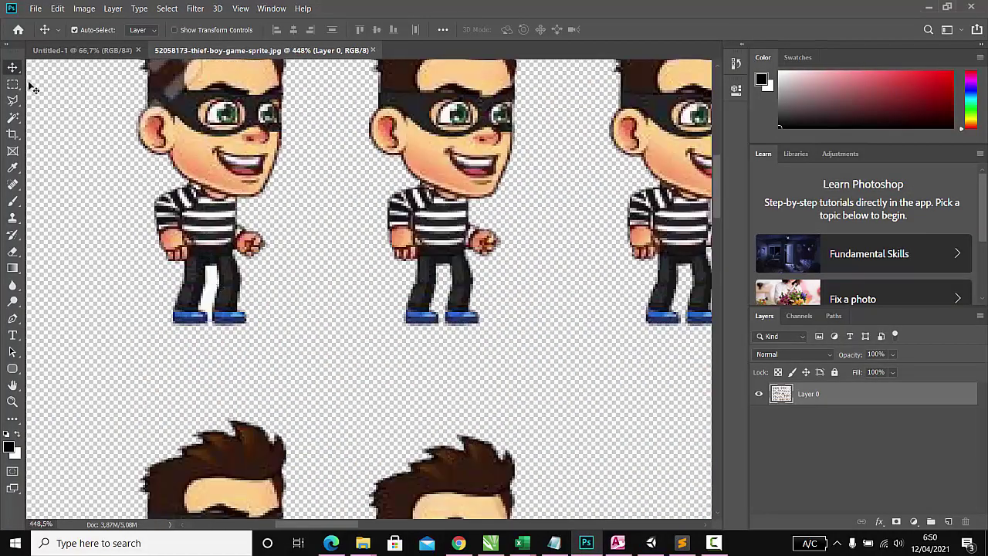
pyautogui.click(13, 117)
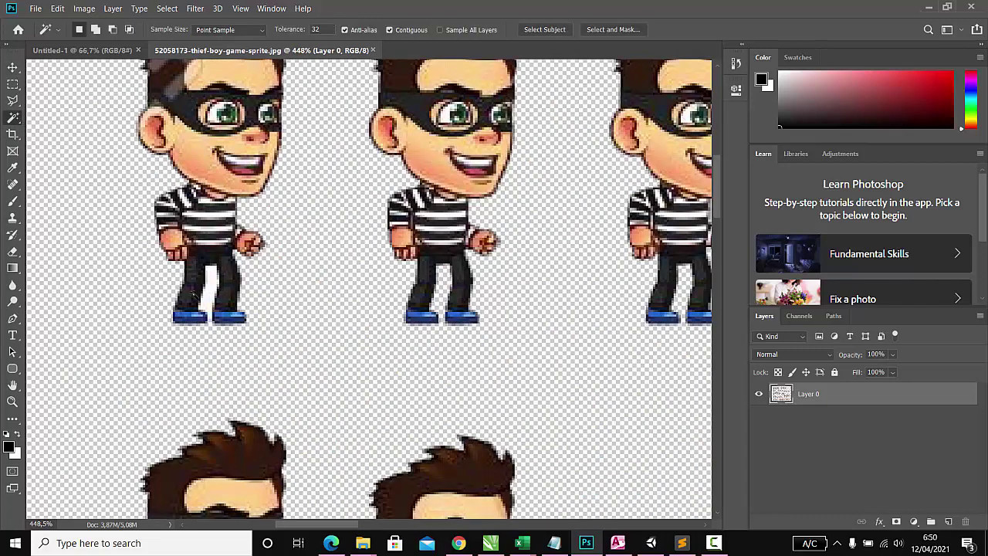
pyautogui.click(212, 297)
pyautogui.keyDown('alt'); pyautogui.scroll(-5, 253, 276); pyautogui.keyUp('alt')
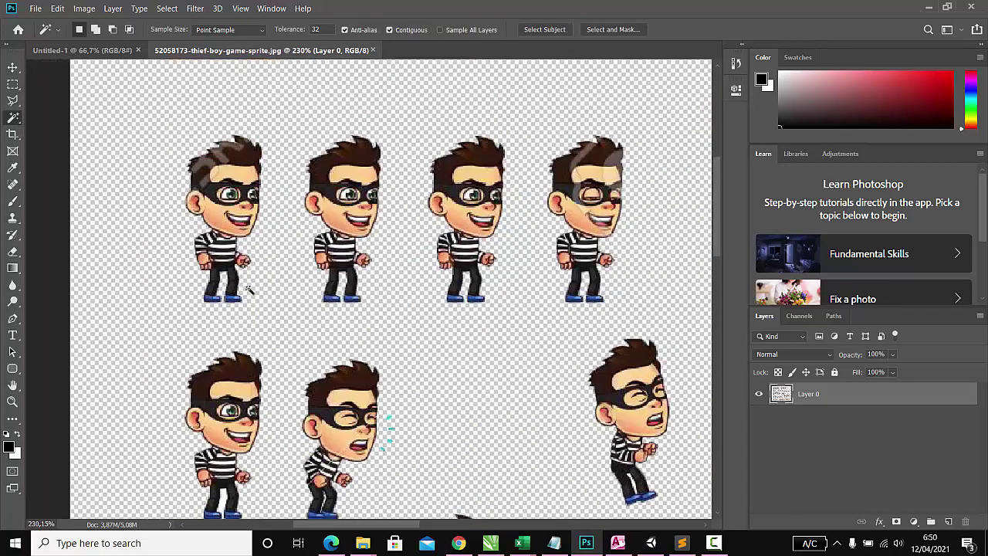
# Resave the sheet as PNG over master.png in level1, confirming the replacement
pyautogui.hotkey('ctrl', 'shift', 's')
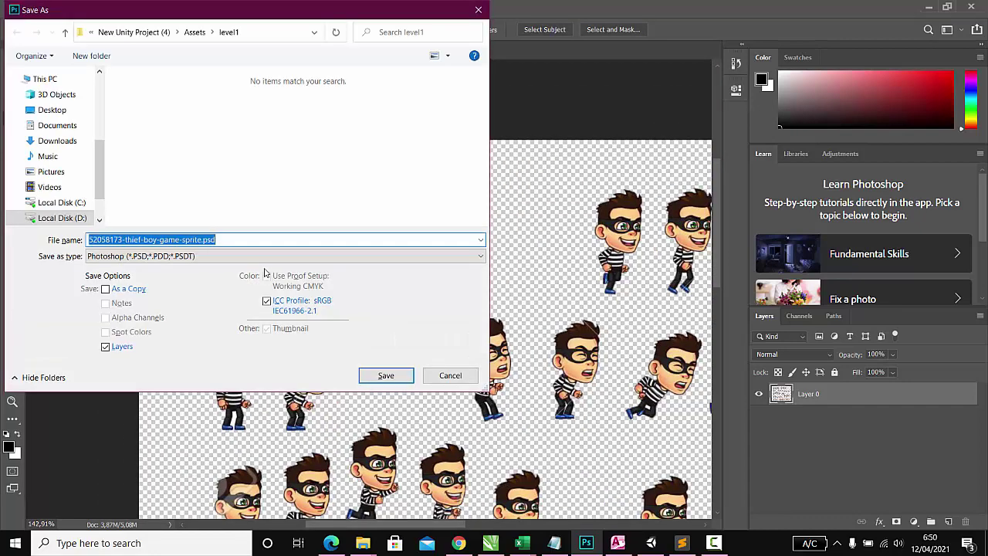
pyautogui.click(227, 256)
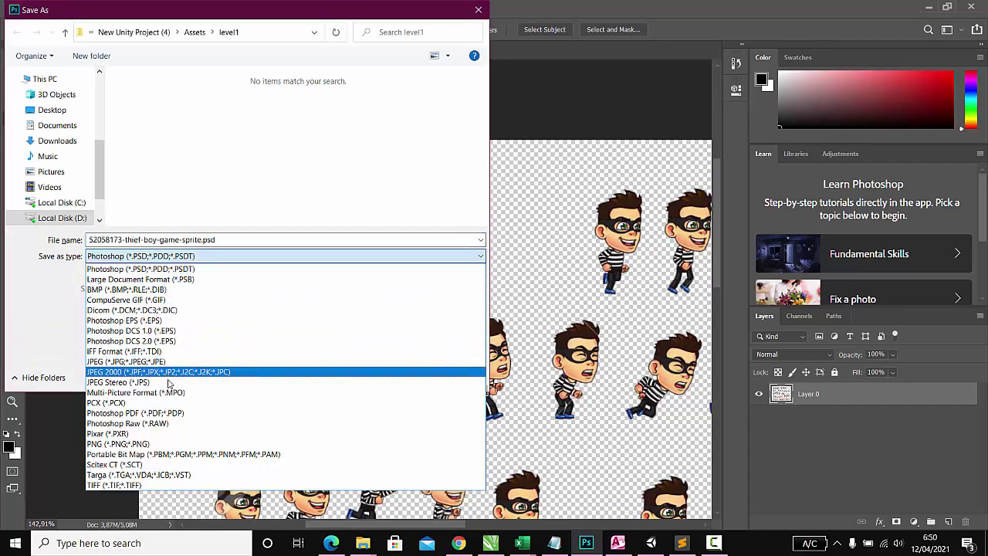
pyautogui.click(175, 447)
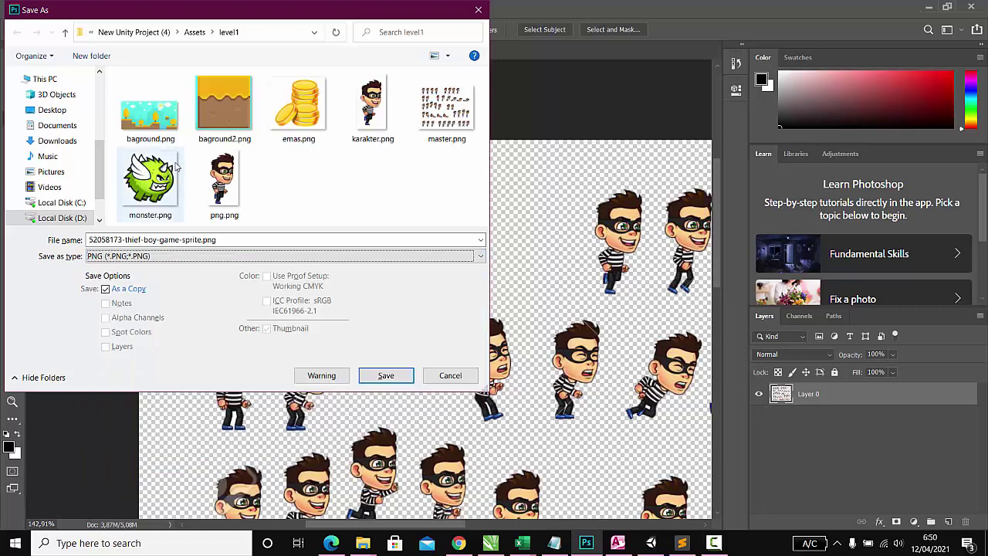
pyautogui.doubleClick(446, 108)
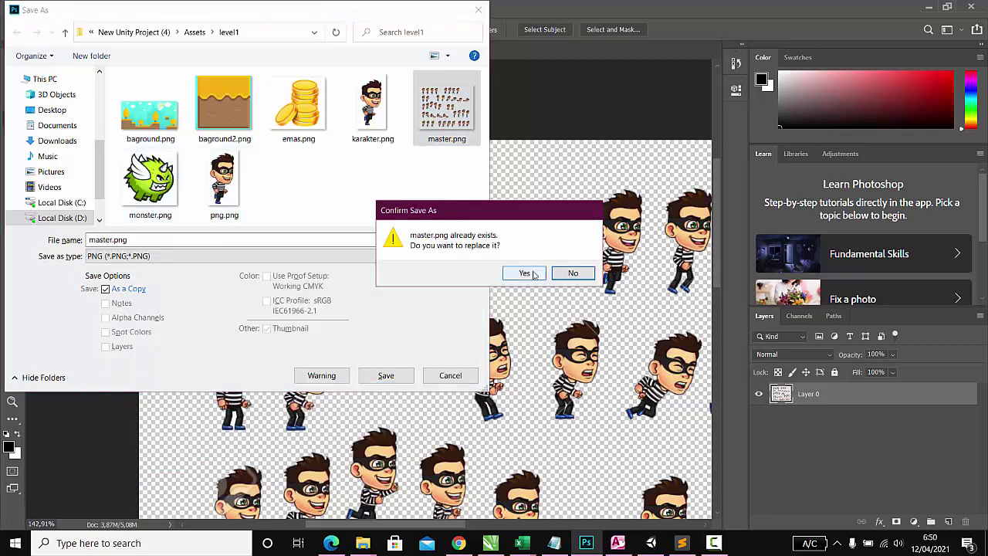
pyautogui.click(525, 274)
pyautogui.click(564, 157)
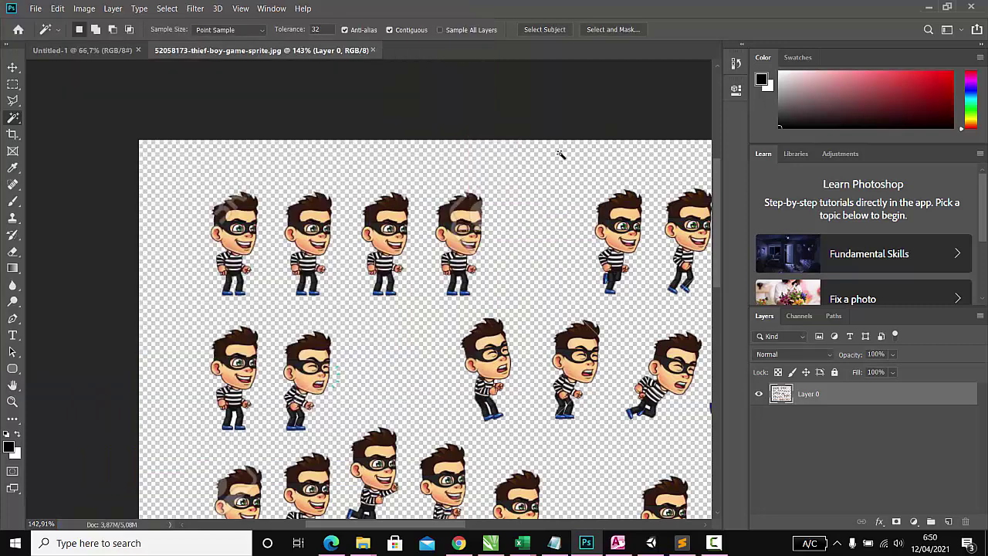
pyautogui.click(650, 543)
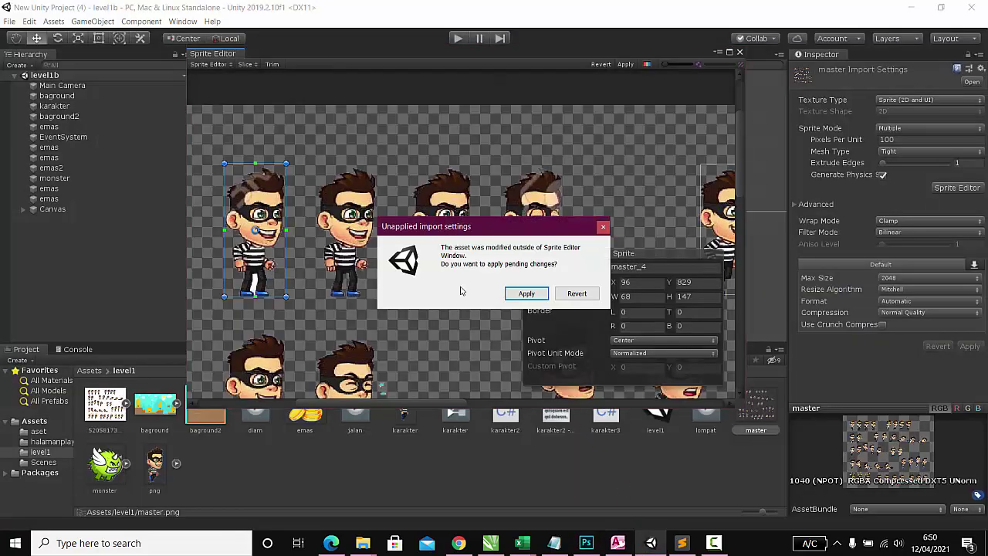
# Apply the reimported sheet and lower the top edge of the master_4 slice
pyautogui.click(510, 297)
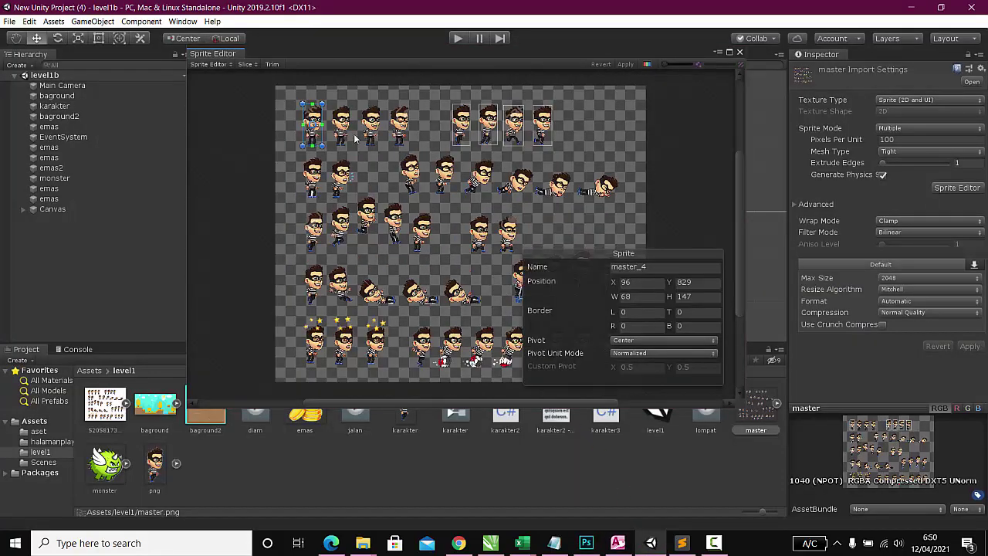
pyautogui.scroll(2, 321, 98)
pyautogui.scroll(1, 339, 108)
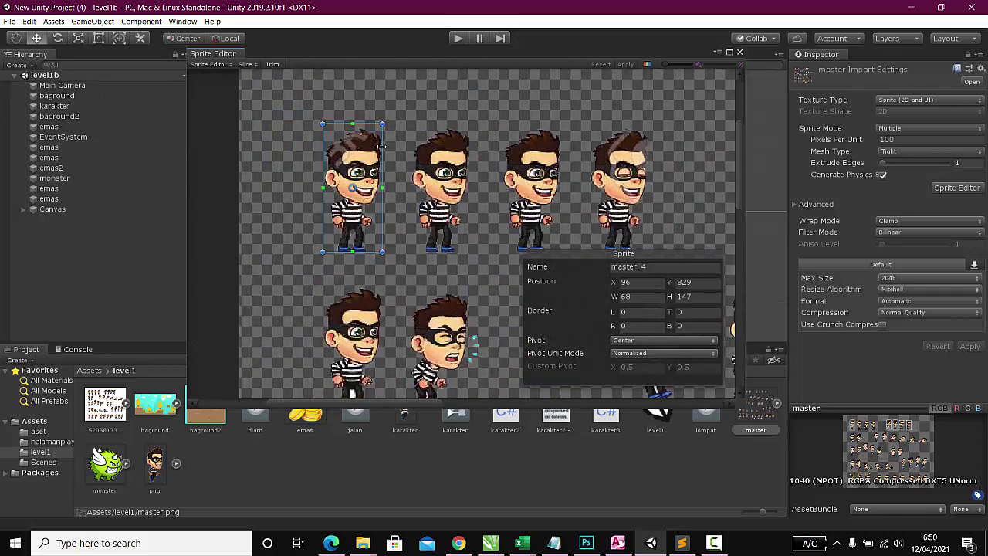
pyautogui.scroll(1, 342, 113)
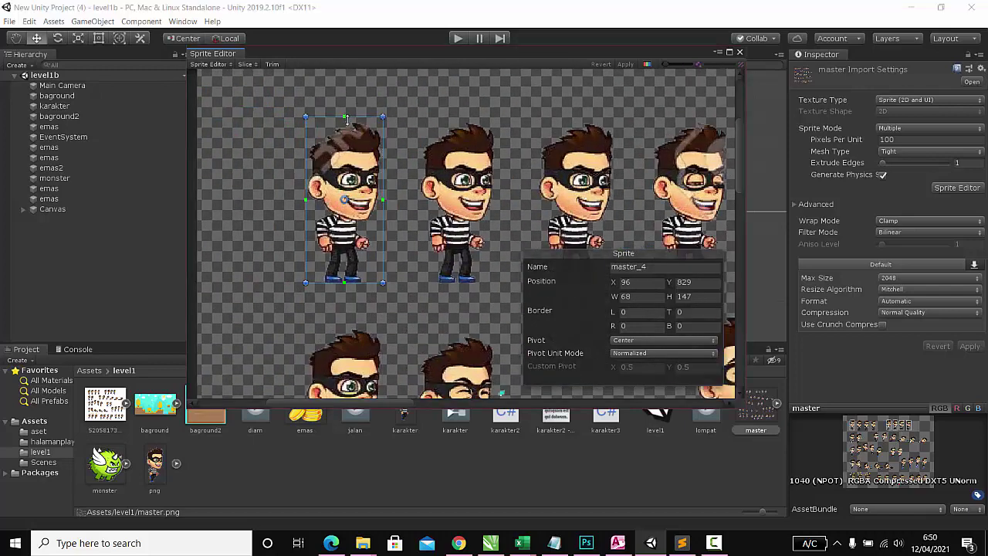
pyautogui.moveTo(345, 116); pyautogui.dragTo(349, 121)
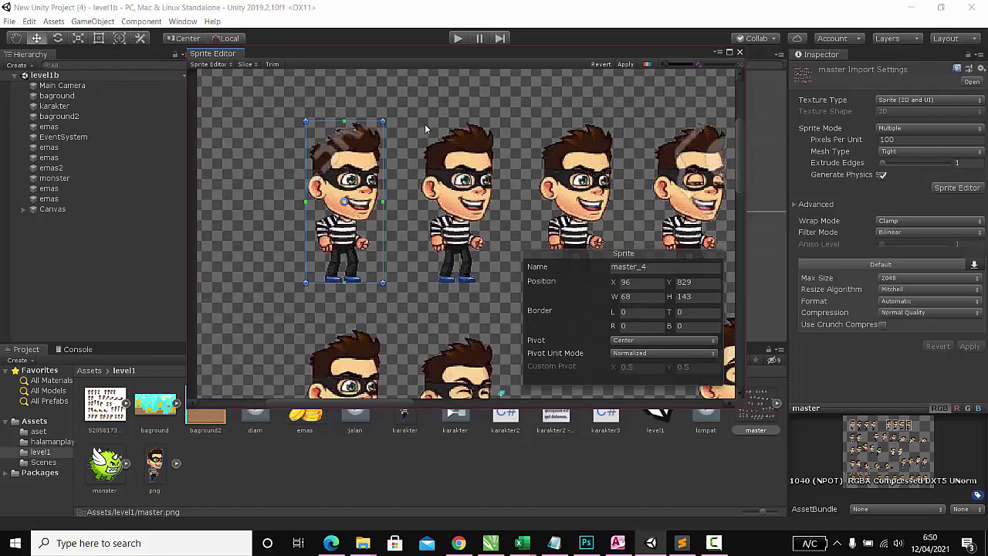
# Draw slices master_5, master_6 and master_7 around the next three standing thieves
pyautogui.moveTo(422, 123); pyautogui.dragTo(494, 282)
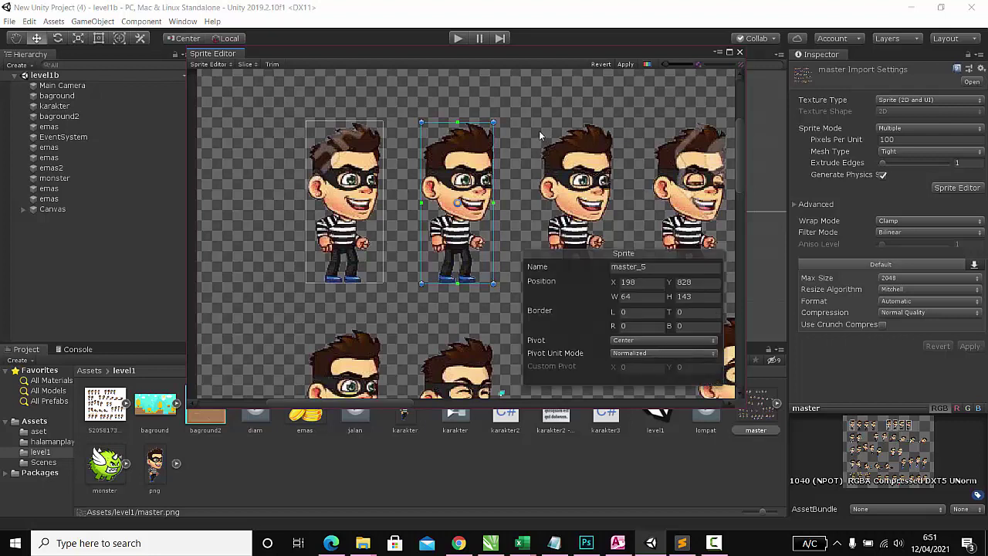
pyautogui.moveTo(540, 114); pyautogui.dragTo(613, 285)
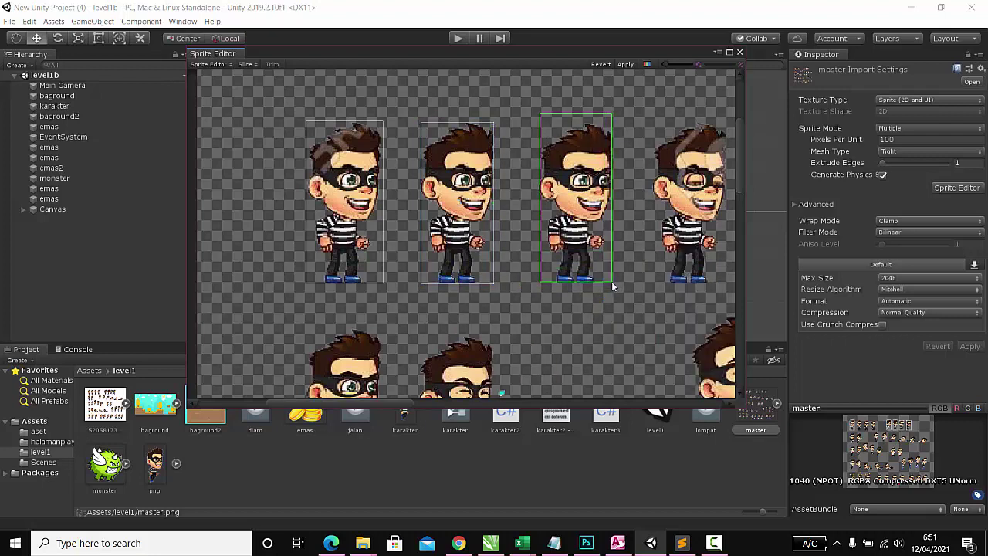
pyautogui.moveTo(613, 282); pyautogui.dragTo(612, 281)
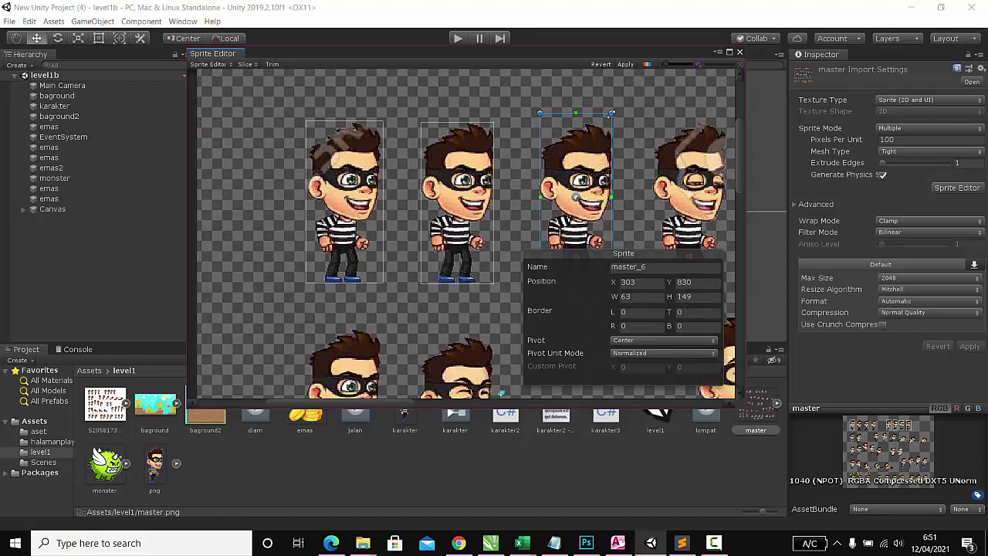
pyautogui.moveTo(611, 114); pyautogui.dragTo(613, 121)
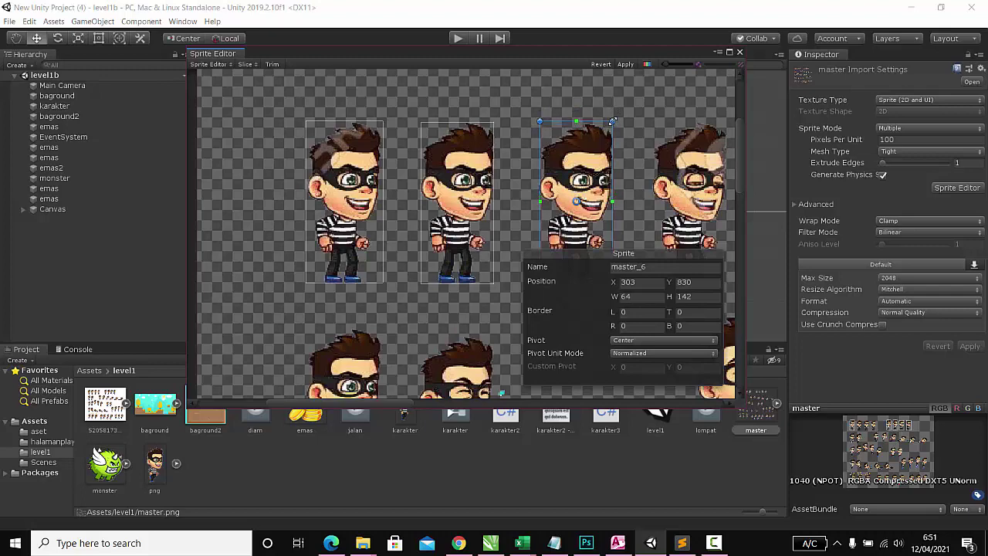
pyautogui.scroll(-2, 613, 121)
pyautogui.scroll(-1, 613, 121)
pyautogui.scroll(1, 659, 118)
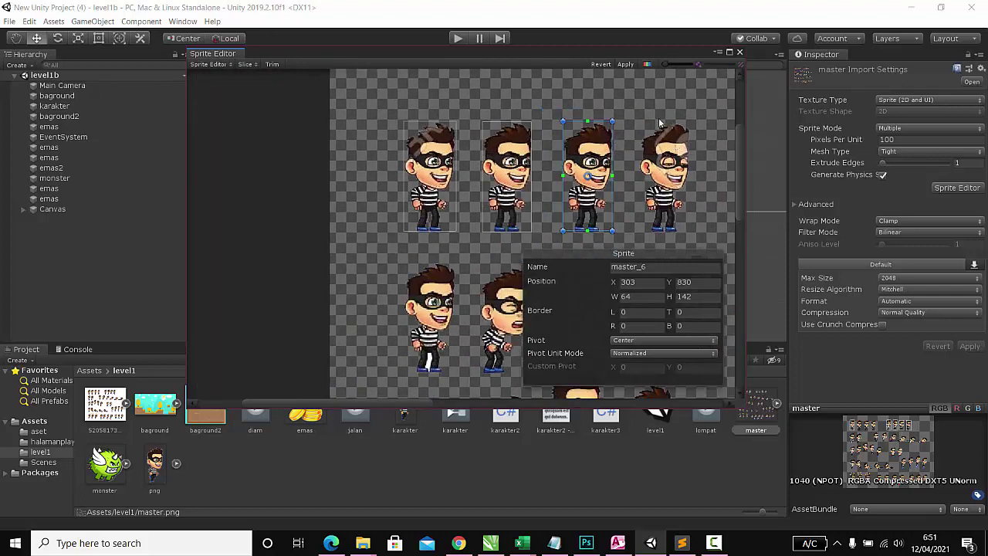
pyautogui.moveTo(638, 119); pyautogui.dragTo(689, 231)
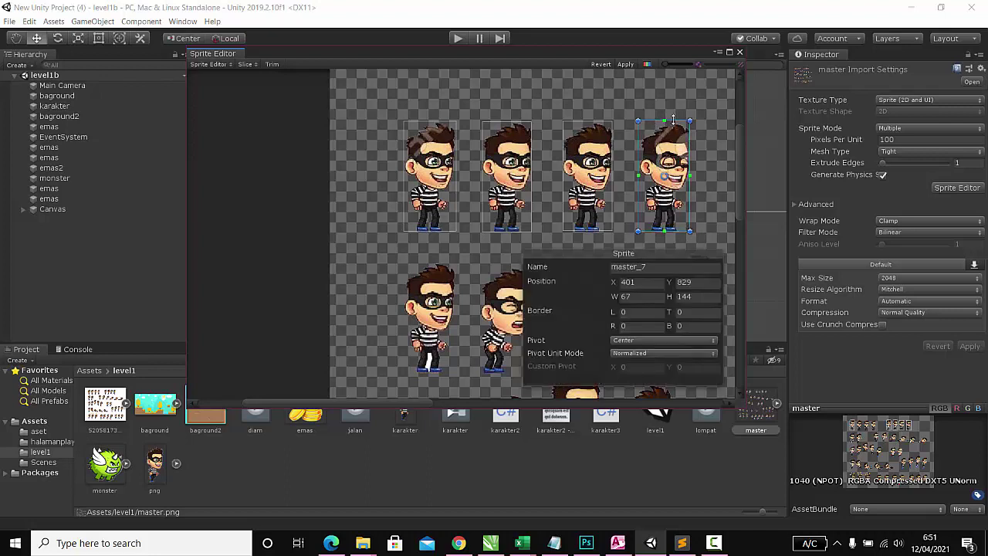
pyautogui.moveTo(691, 121); pyautogui.dragTo(690, 123)
# Tighten the master_6, master_5 and master_4 slices around their characters
pyautogui.click(604, 134)
pyautogui.moveTo(613, 122); pyautogui.dragTo(613, 125)
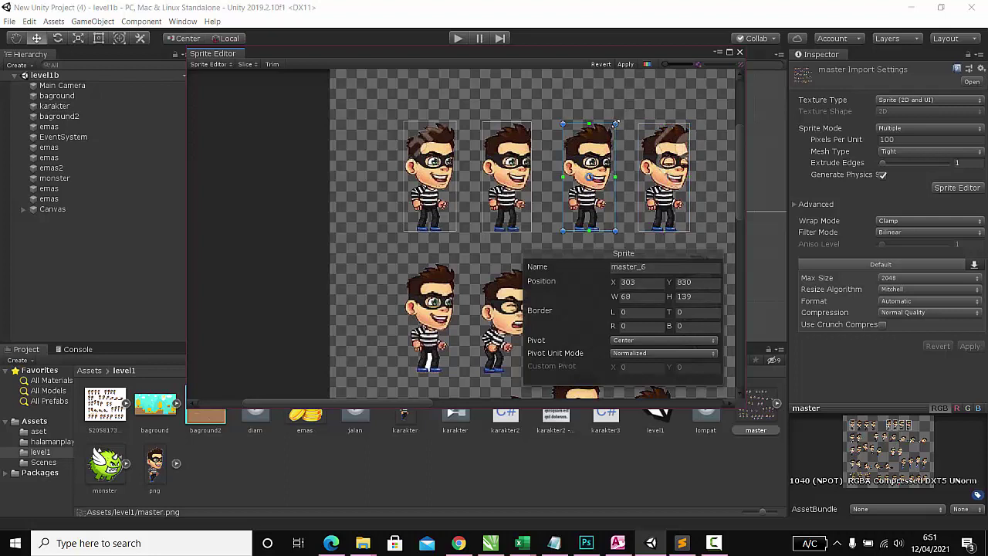
pyautogui.click(528, 128)
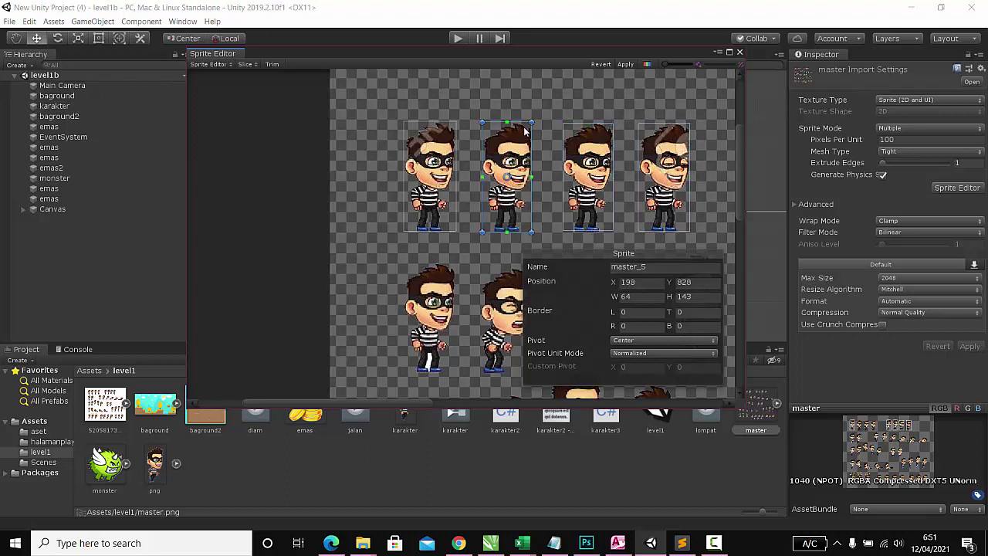
pyautogui.moveTo(532, 122); pyautogui.dragTo(531, 121)
pyautogui.click(446, 143)
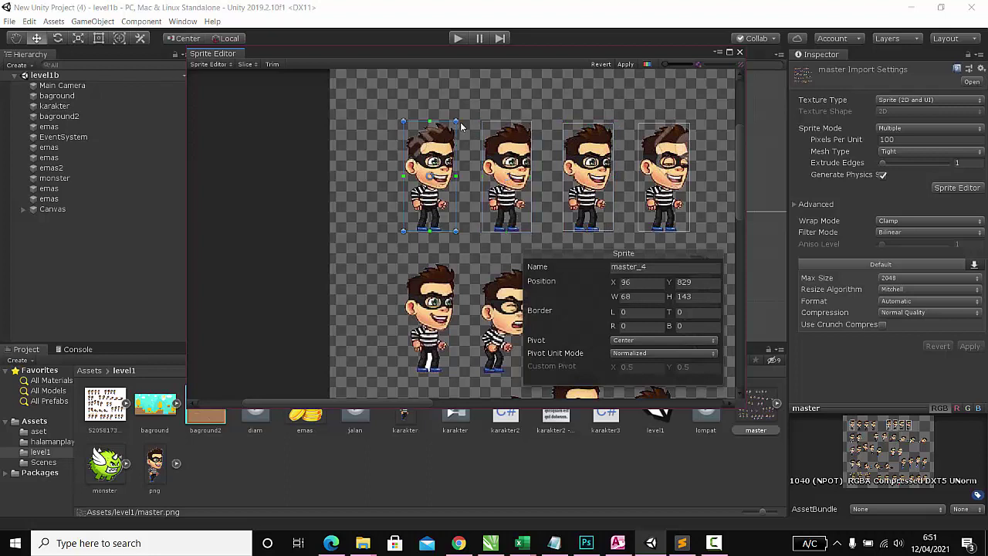
pyautogui.moveTo(457, 122); pyautogui.dragTo(453, 123)
pyautogui.scroll(-2, 524, 124)
pyautogui.scroll(-2, 564, 143)
pyautogui.scroll(-1, 596, 142)
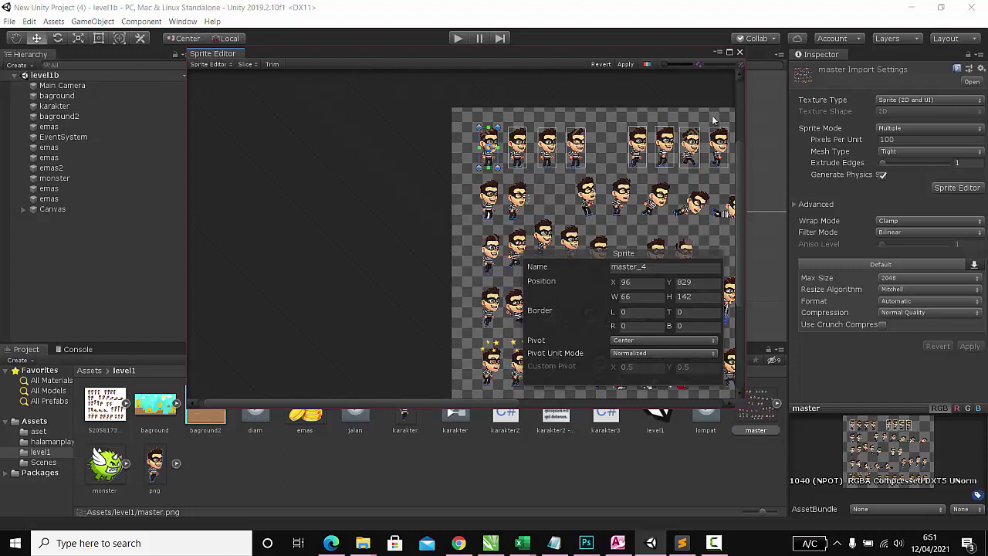
# Apply the pending slice changes and close the Sprite Editor
pyautogui.click(739, 53)
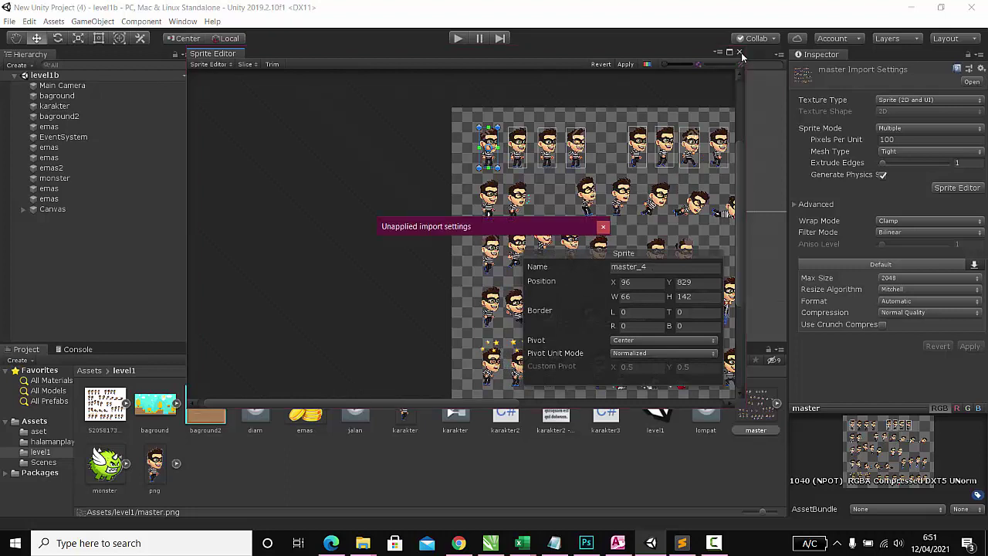
pyautogui.click(526, 294)
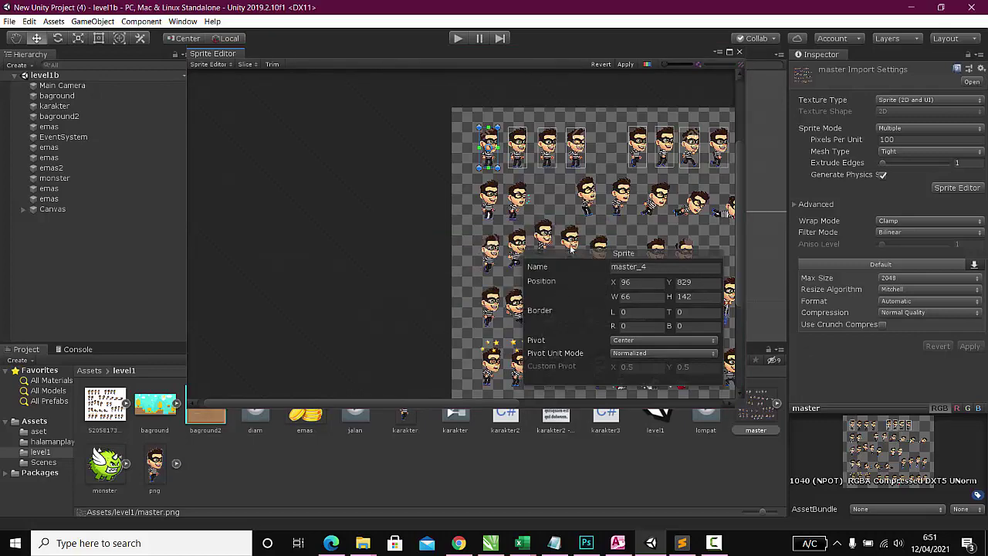
pyautogui.click(739, 51)
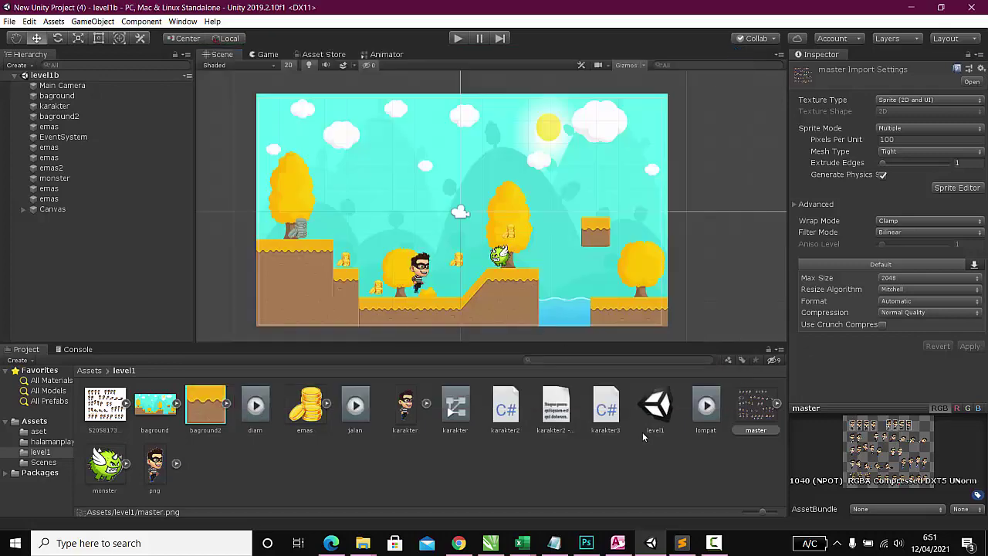
# Expand the master sprite sheet to list master_0 through master_7, and the monster texture's sprite
pyautogui.click(777, 406)
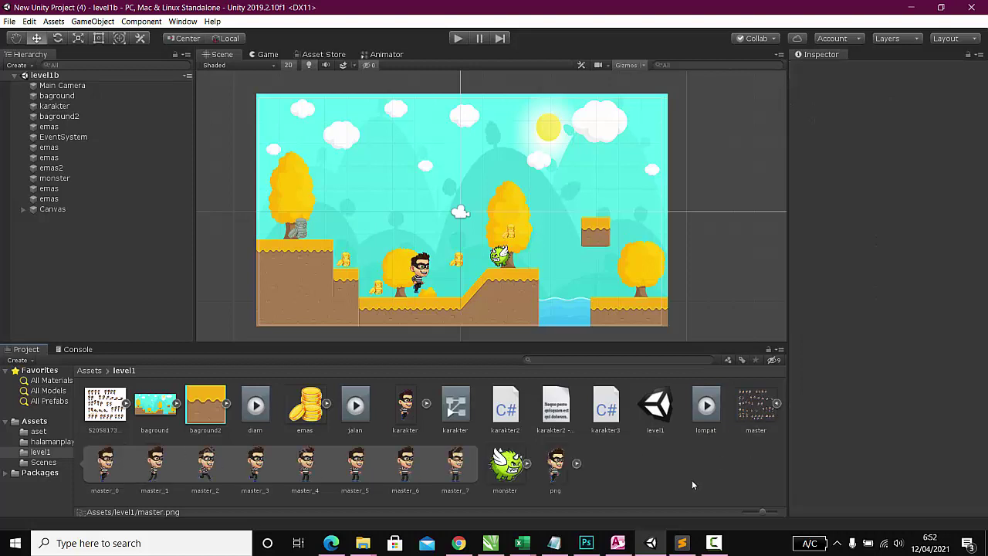
pyautogui.click(783, 427)
pyautogui.click(778, 406)
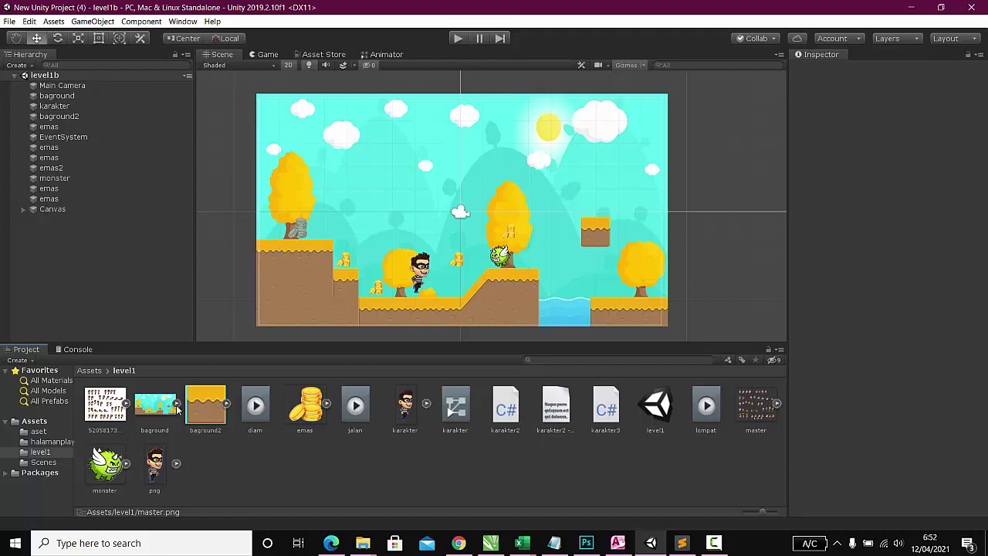
pyautogui.click(126, 463)
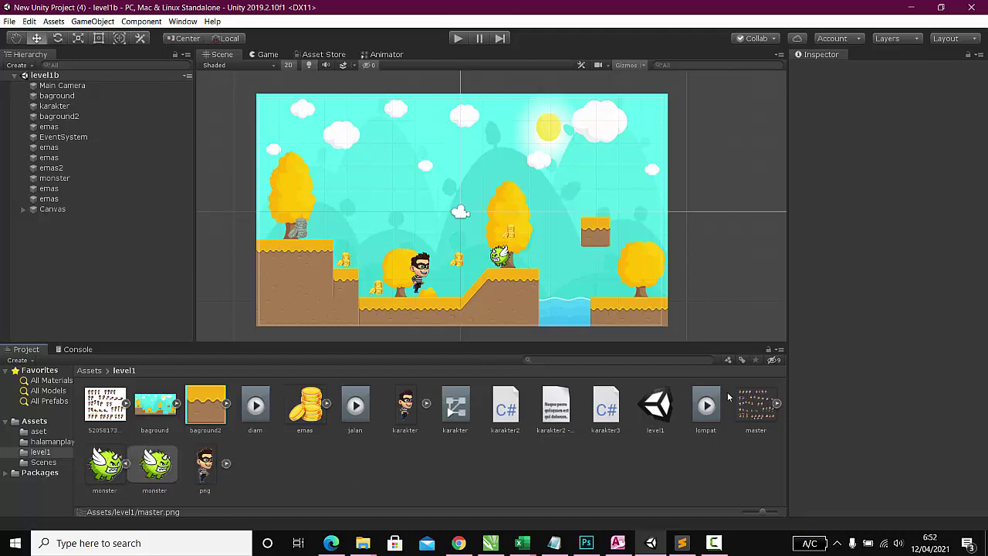
pyautogui.click(777, 403)
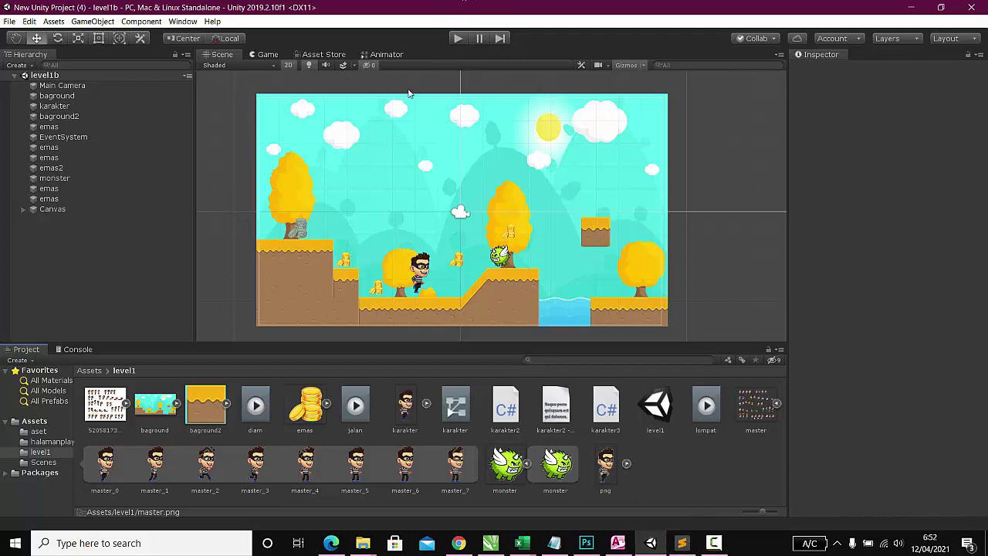
pyautogui.click(713, 542)
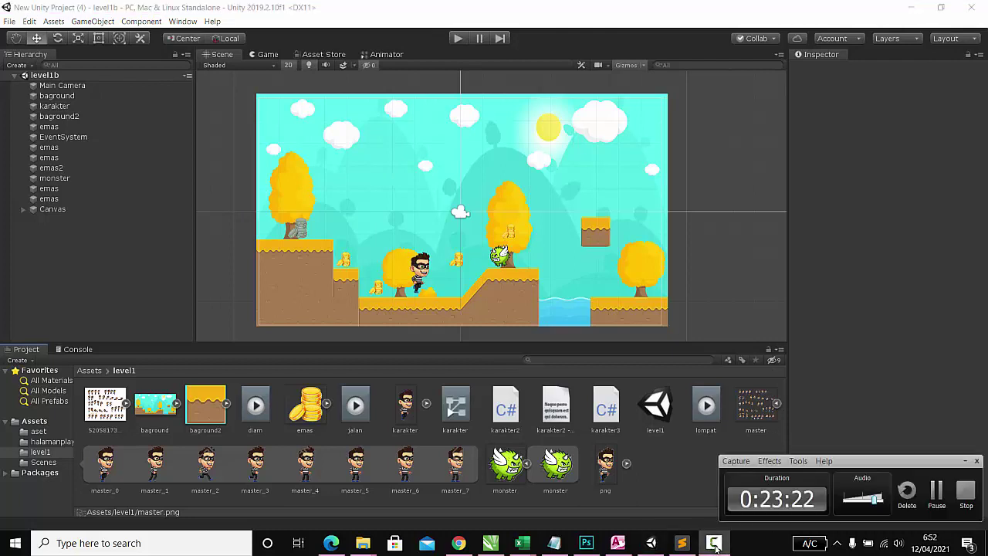
pyautogui.click(965, 460)
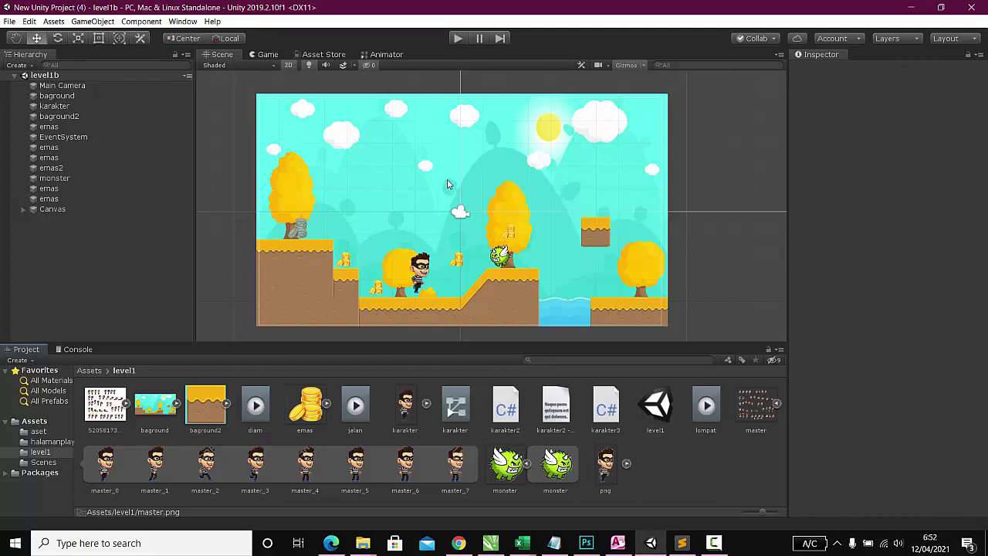
# Keep the master sprite sheet's Sprite Mode set to Multiple
pyautogui.click(760, 408)
pyautogui.click(889, 129)
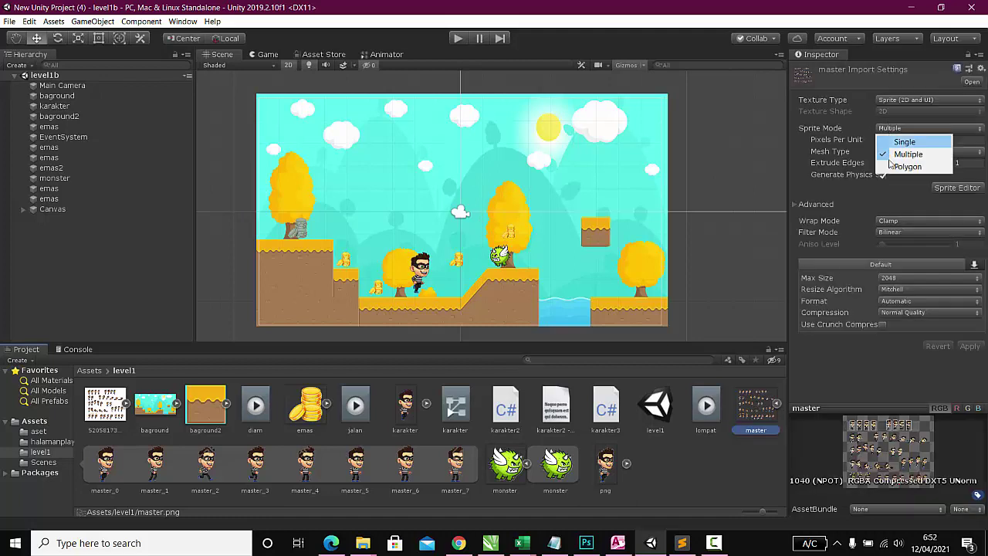
pyautogui.click(899, 202)
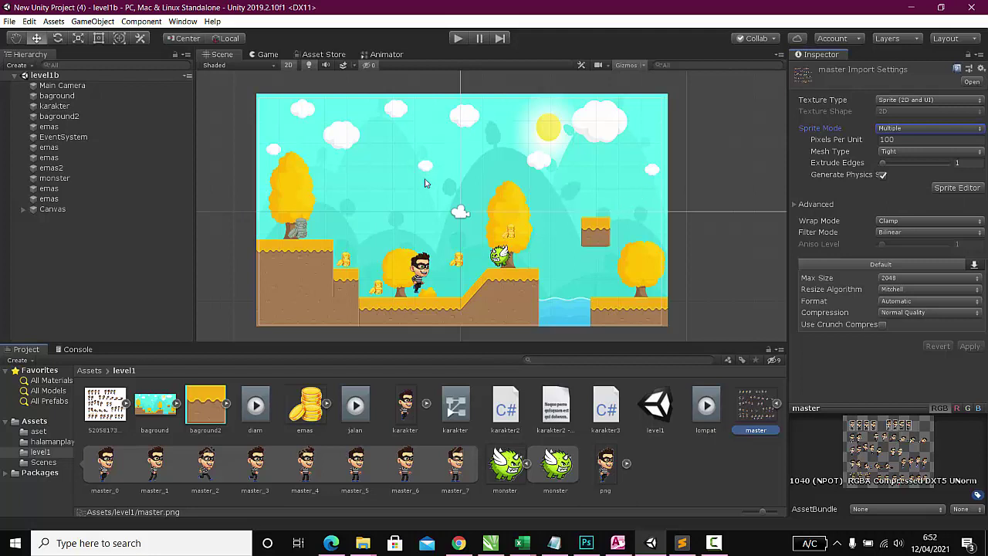
# Open the Animation window via Window > Animation and select the karakter object
pyautogui.click(185, 22)
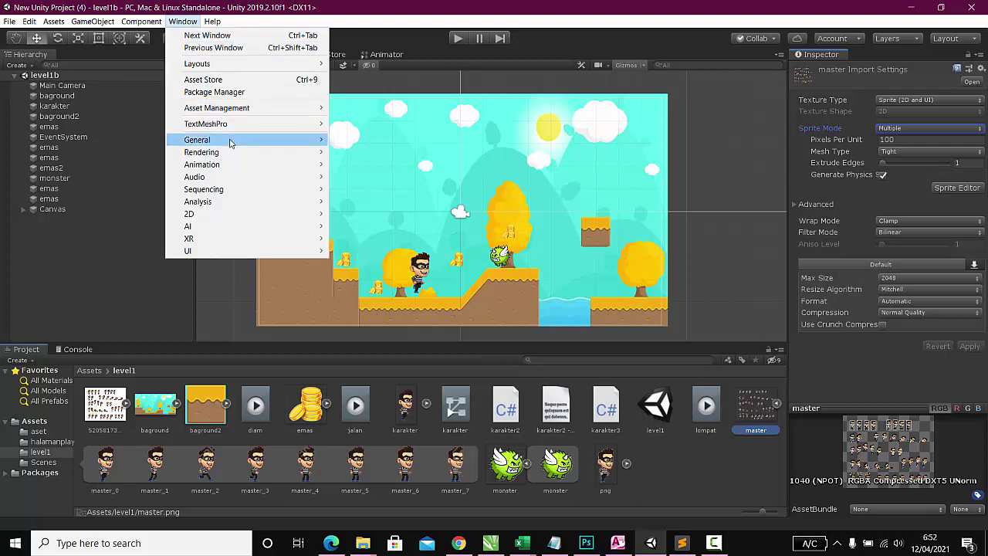
pyautogui.moveTo(229, 143)
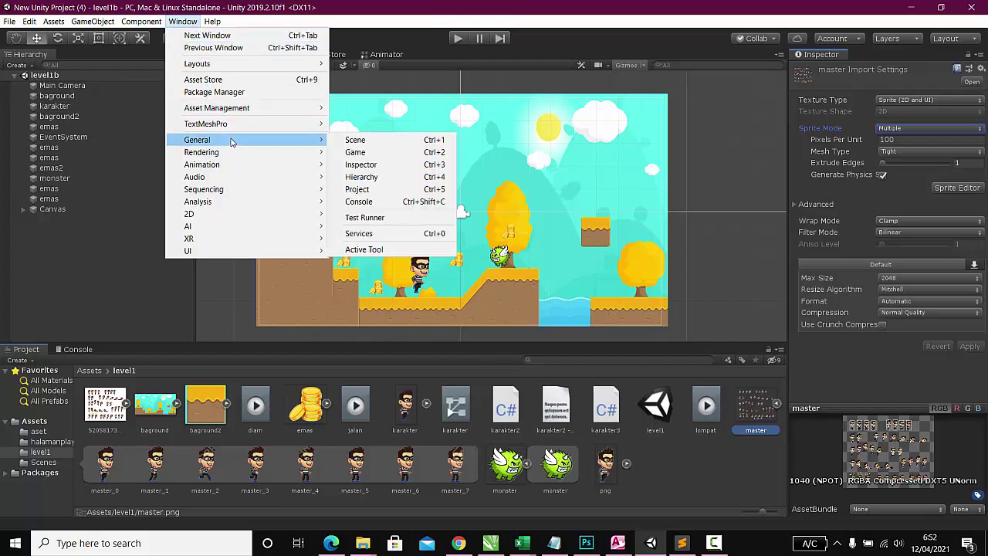
pyautogui.click(69, 106)
pyautogui.click(186, 22)
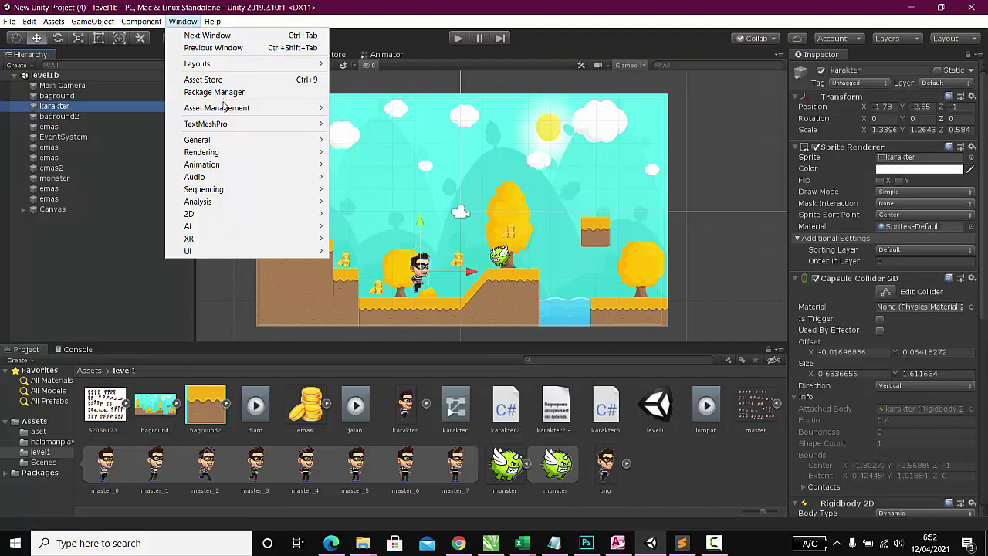
pyautogui.moveTo(222, 105)
pyautogui.moveTo(234, 165)
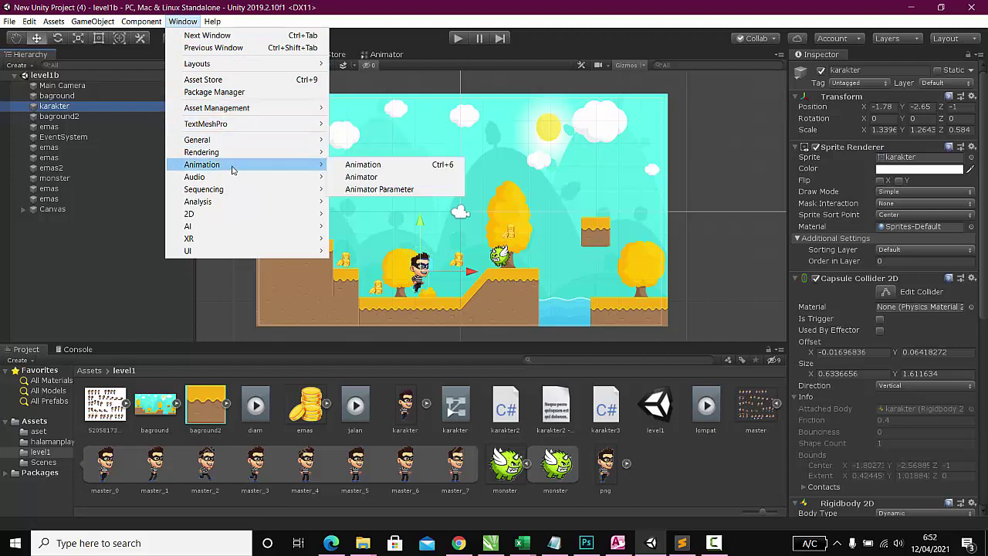
pyautogui.click(362, 165)
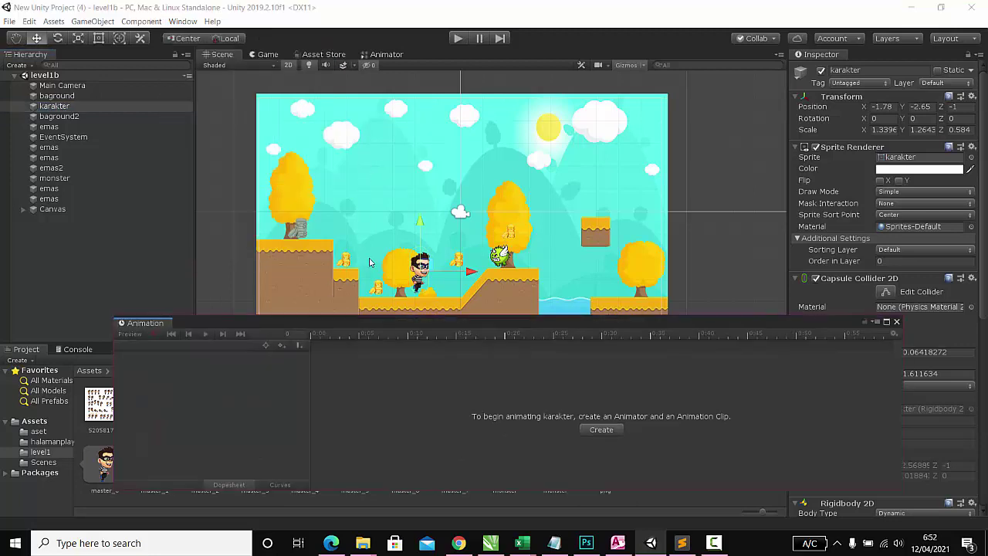
pyautogui.click(64, 108)
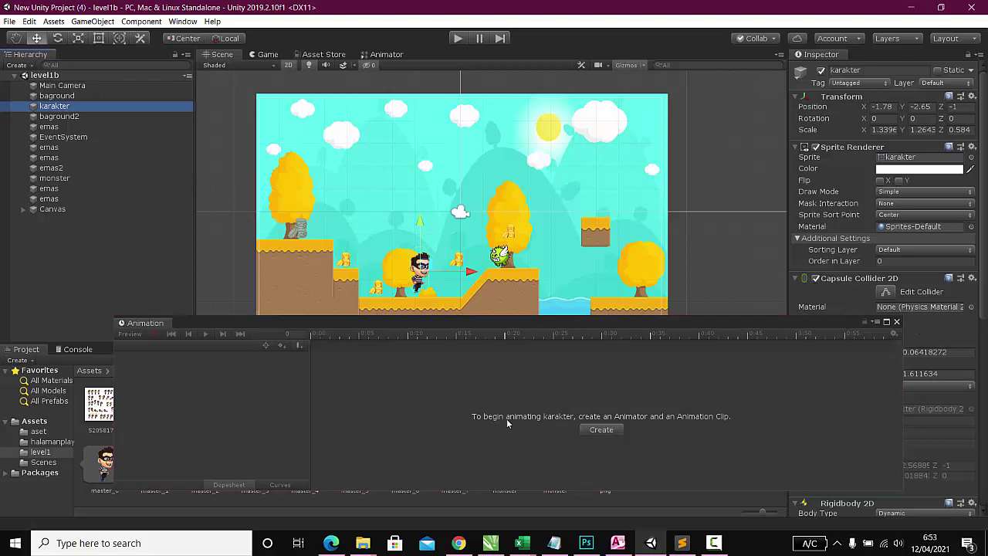
# Create karakter's first animation clip and save it as diam2 in level1
pyautogui.click(601, 430)
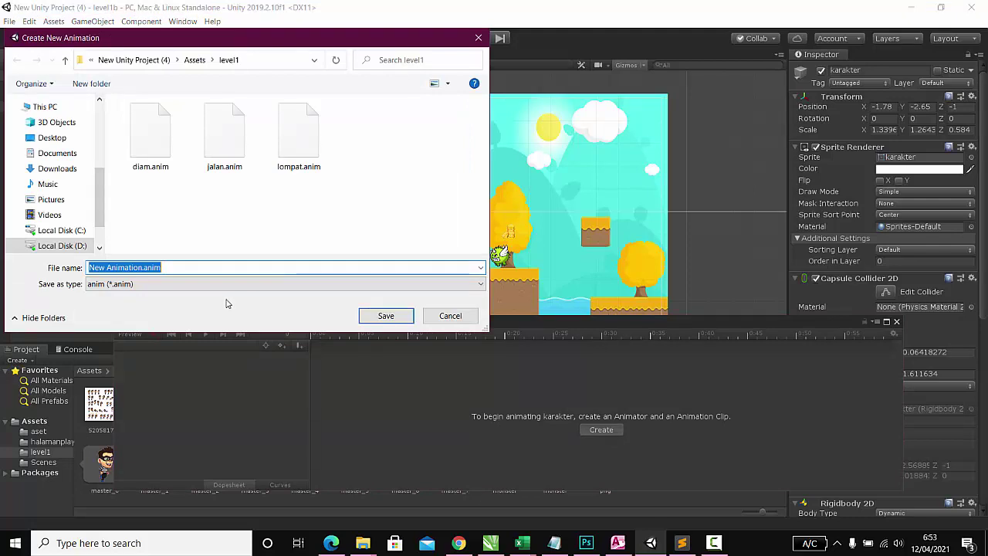
pyautogui.write('d')
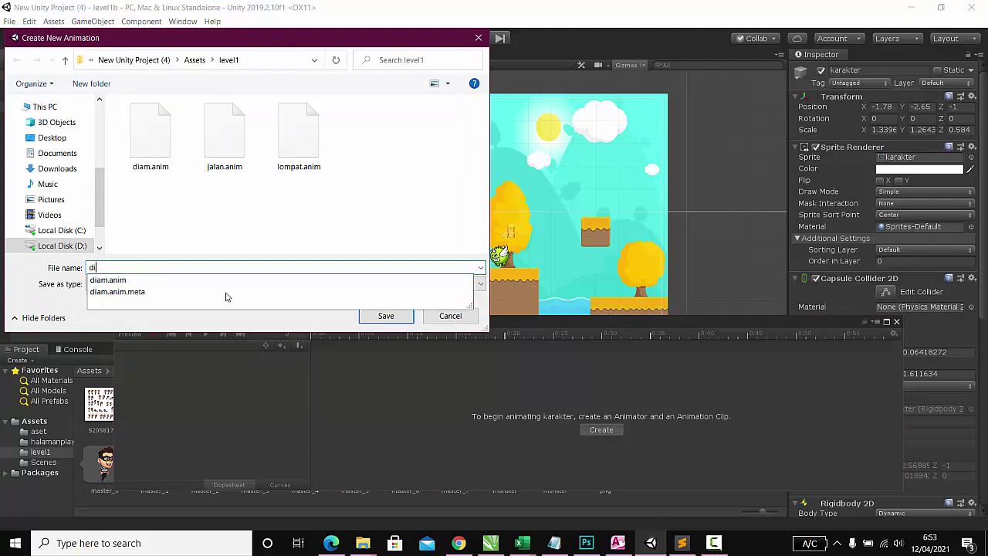
pyautogui.write('iam2')
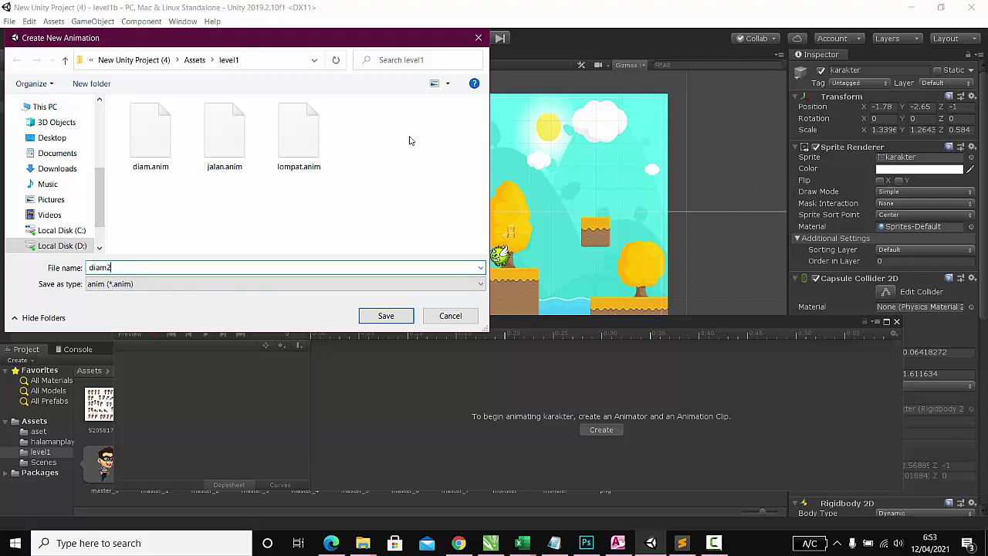
pyautogui.click(386, 316)
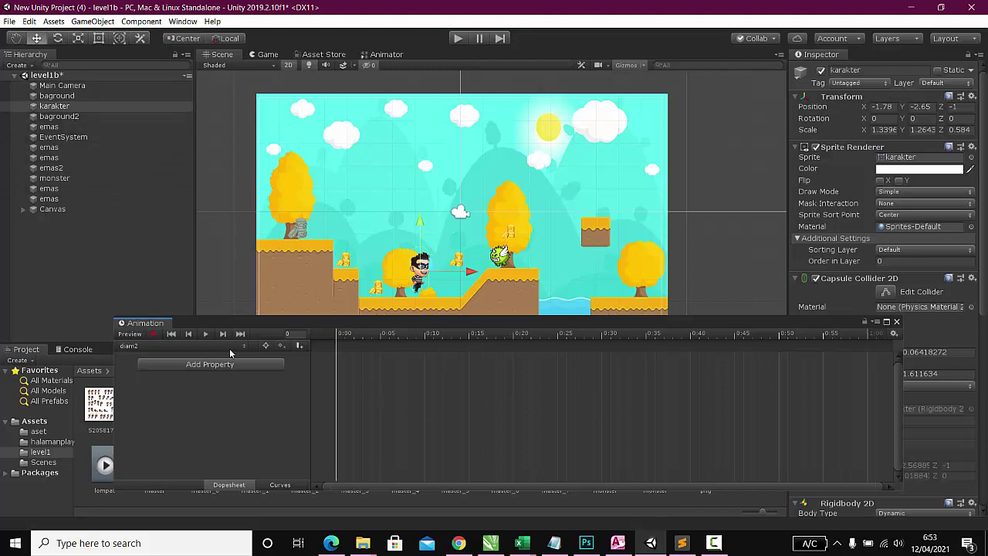
# Reselect karakter, narrow the Animation window, and toggle its Animator component off and on
pyautogui.click(77, 116)
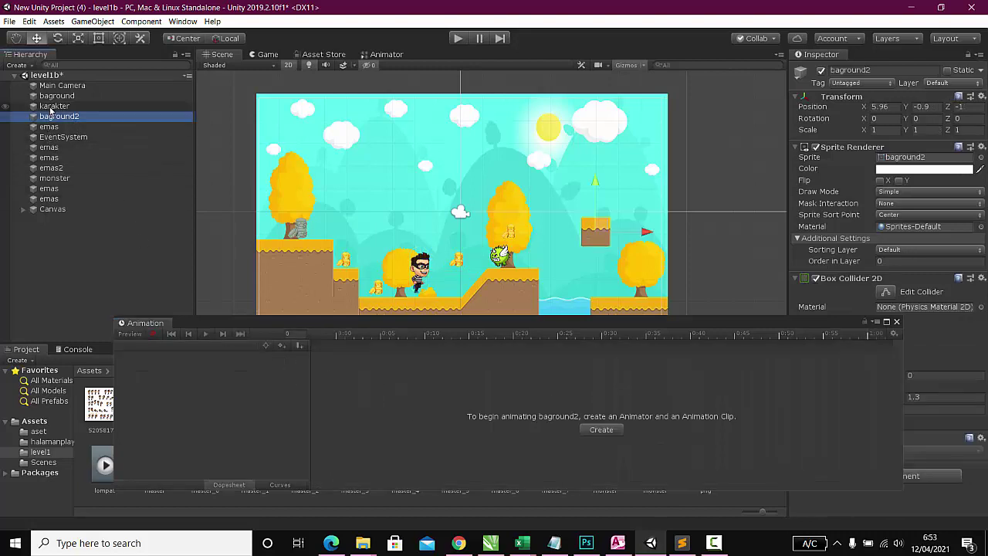
pyautogui.click(77, 107)
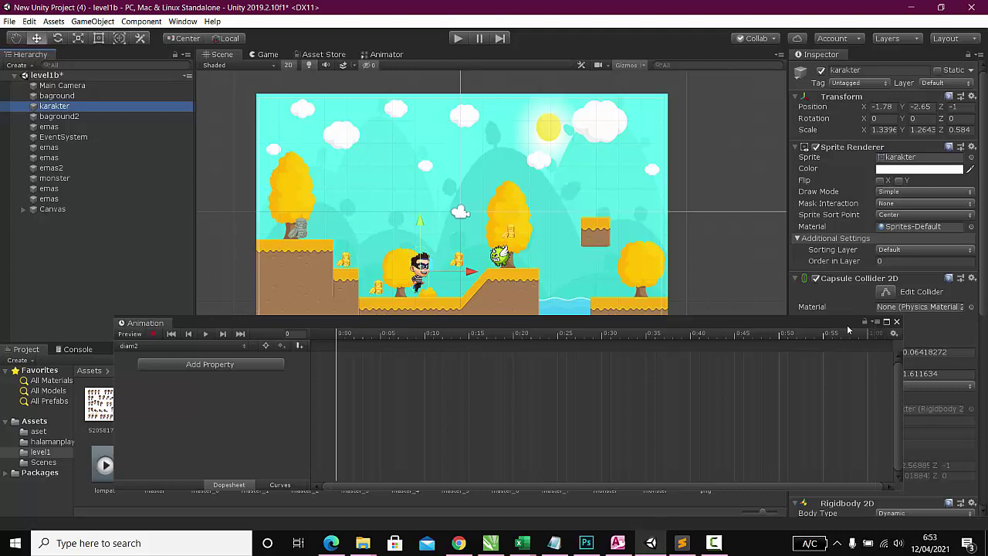
pyautogui.moveTo(899, 343); pyautogui.dragTo(767, 340)
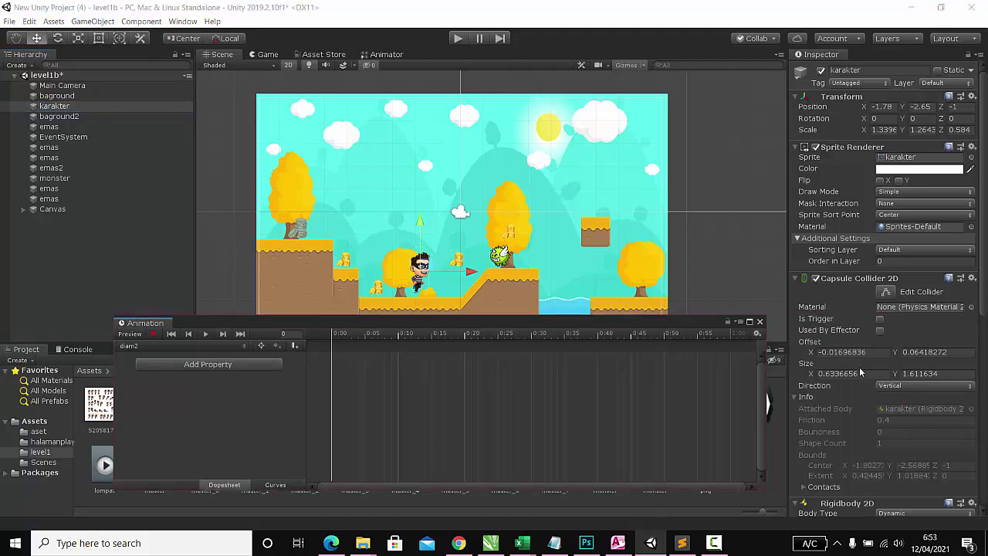
pyautogui.scroll(-5, 853, 375)
pyautogui.scroll(-1, 840, 337)
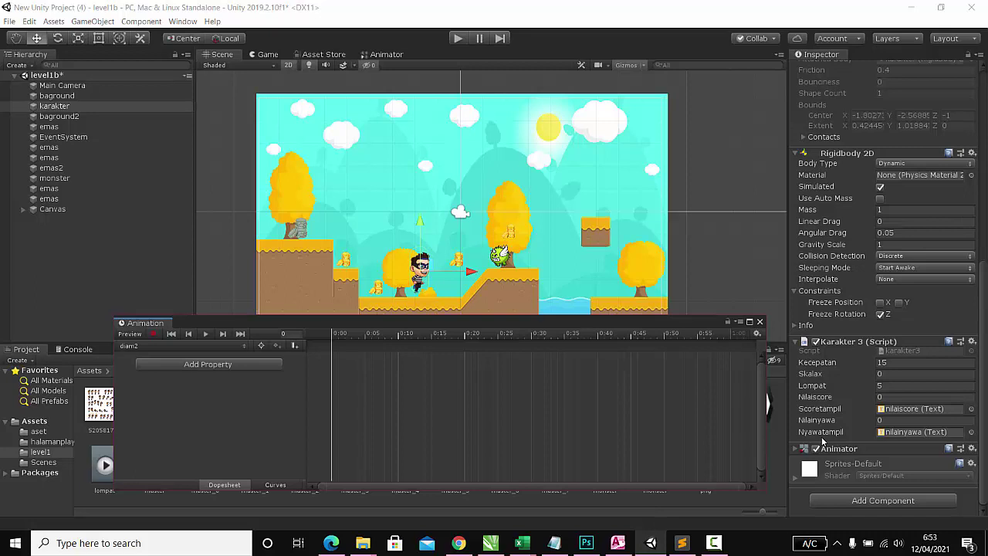
pyautogui.click(816, 449)
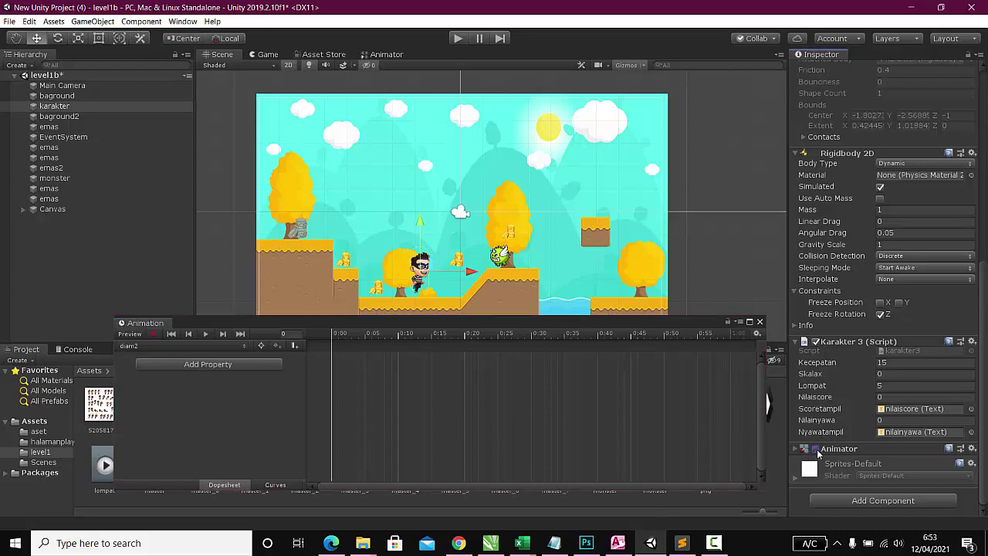
pyautogui.click(816, 450)
pyautogui.click(973, 450)
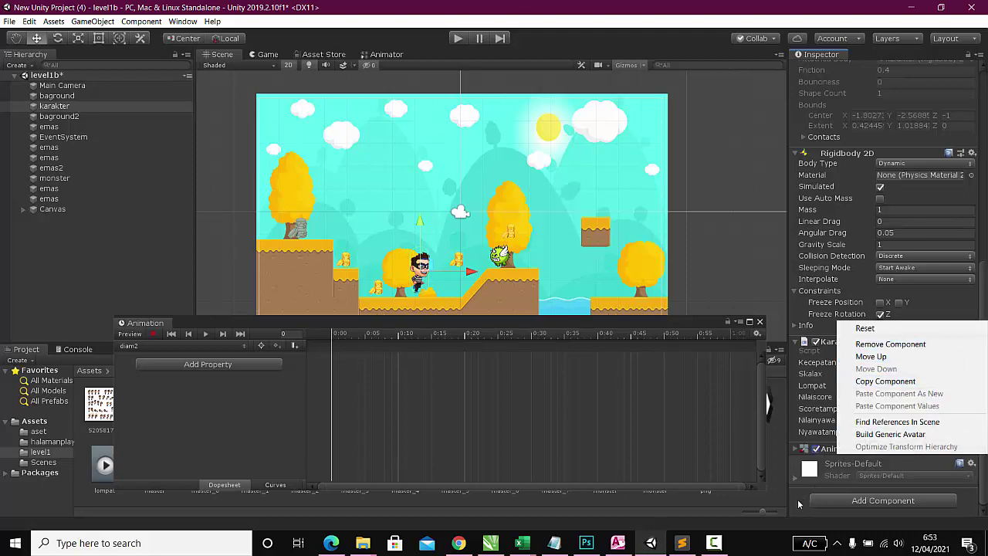
pyautogui.click(798, 504)
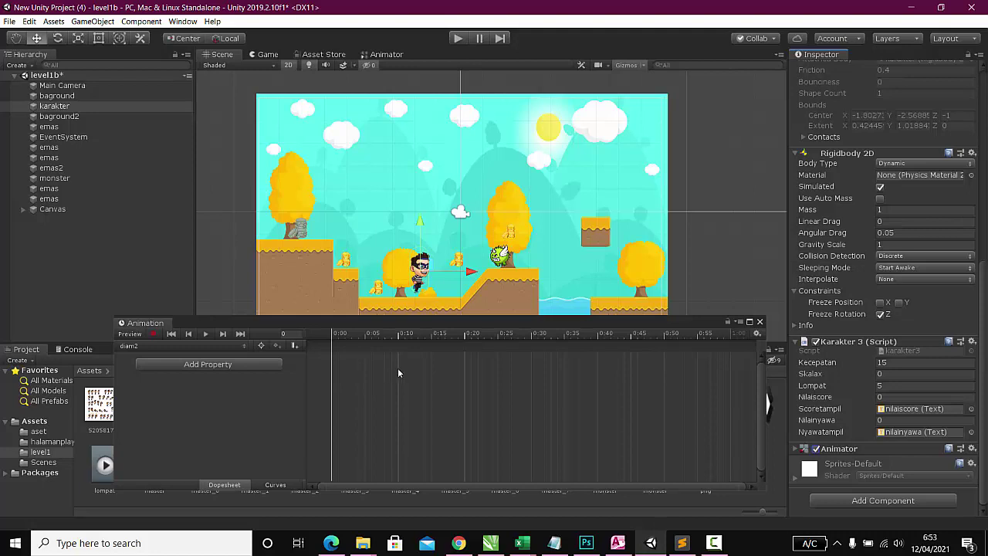
# Move the Animation window up and re-expand master to show master_0 to master_7
pyautogui.moveTo(444, 315); pyautogui.dragTo(443, 199)
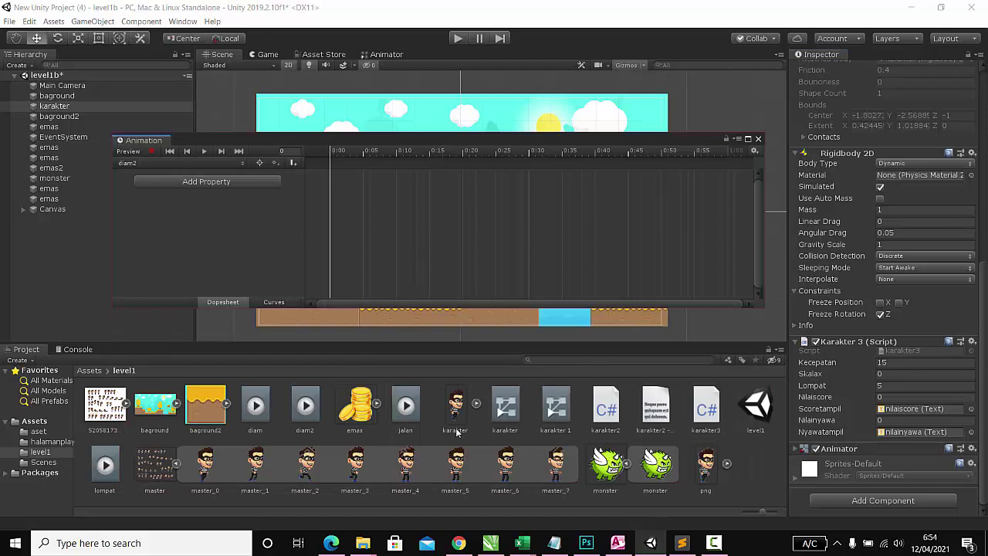
pyautogui.click(177, 464)
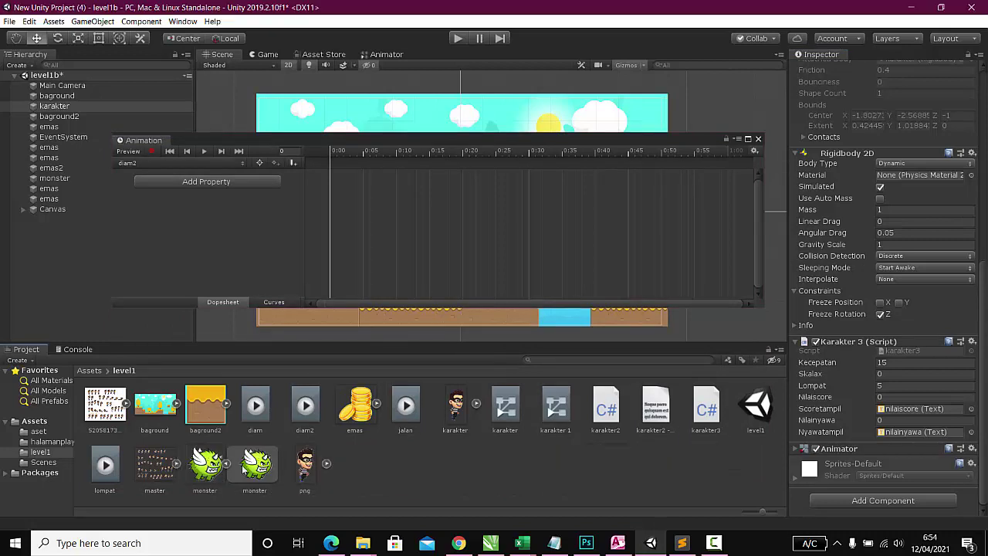
pyautogui.click(176, 464)
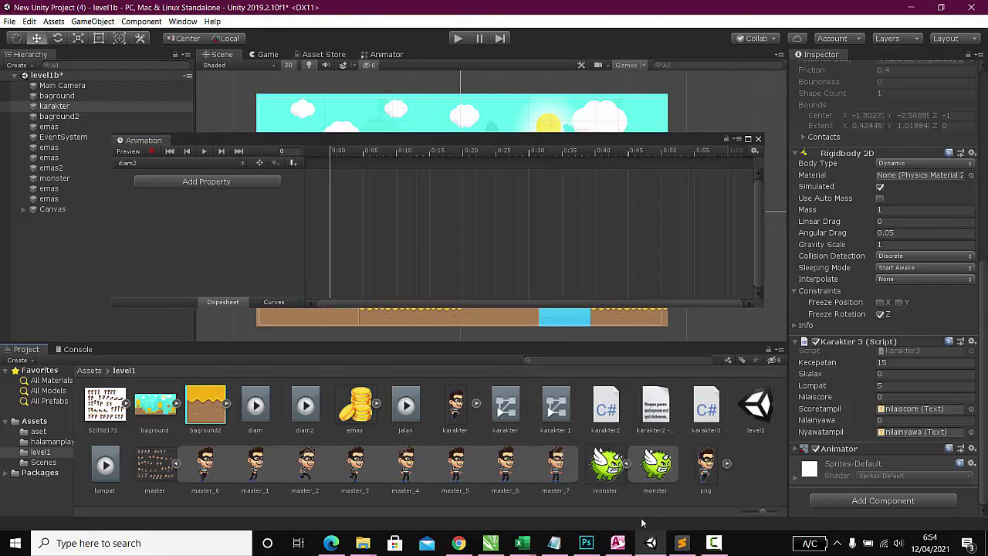
pyautogui.rightClick(104, 413)
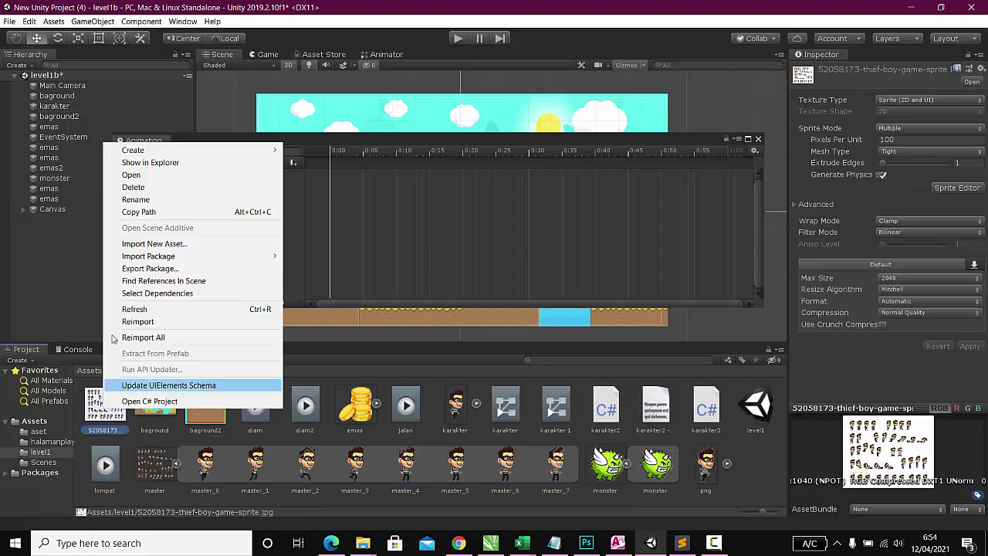
pyautogui.click(139, 161)
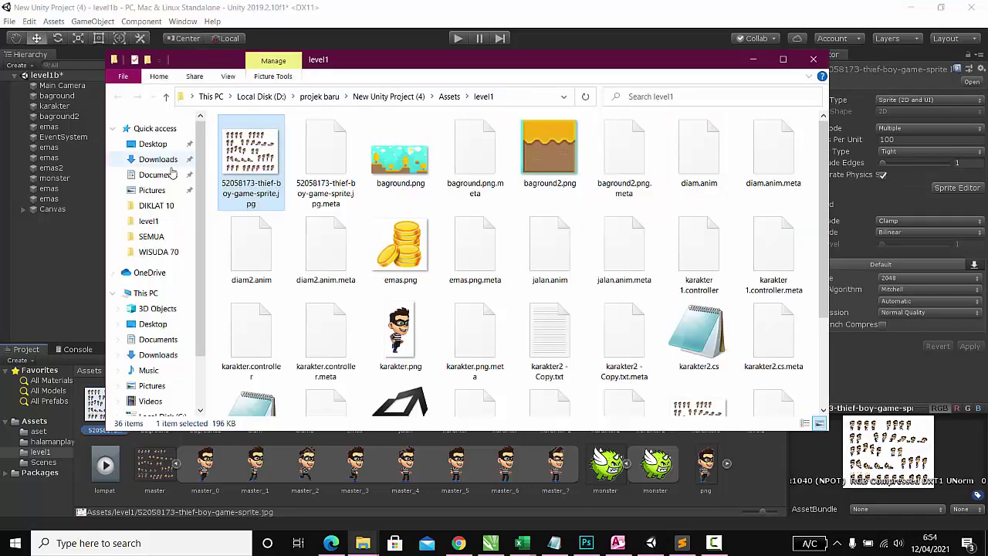
pyautogui.doubleClick(255, 153)
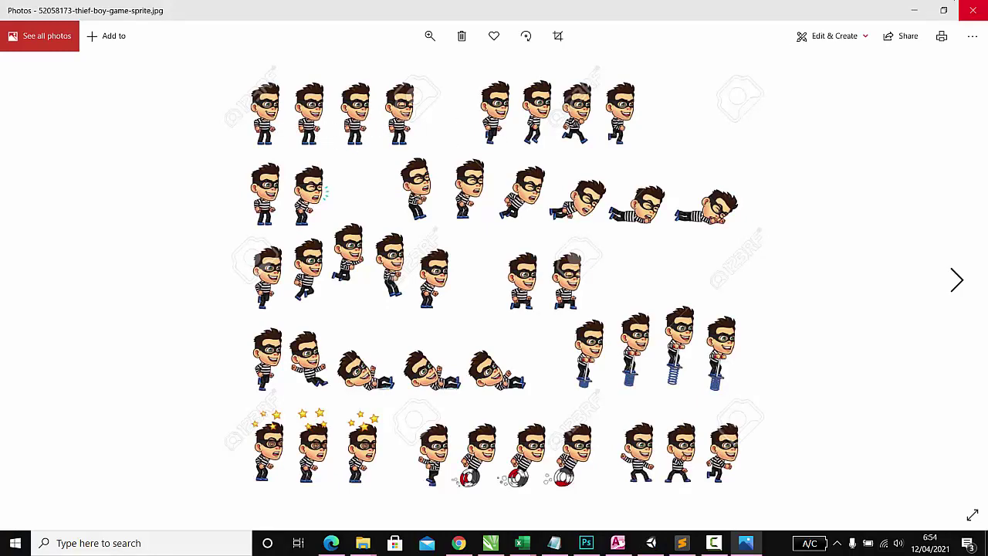
pyautogui.click(914, 10)
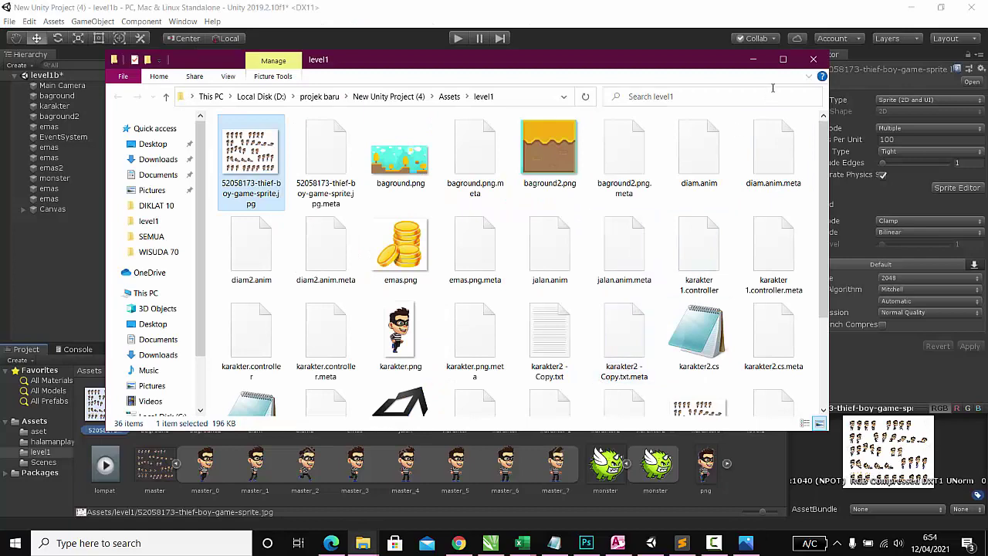
pyautogui.click(755, 61)
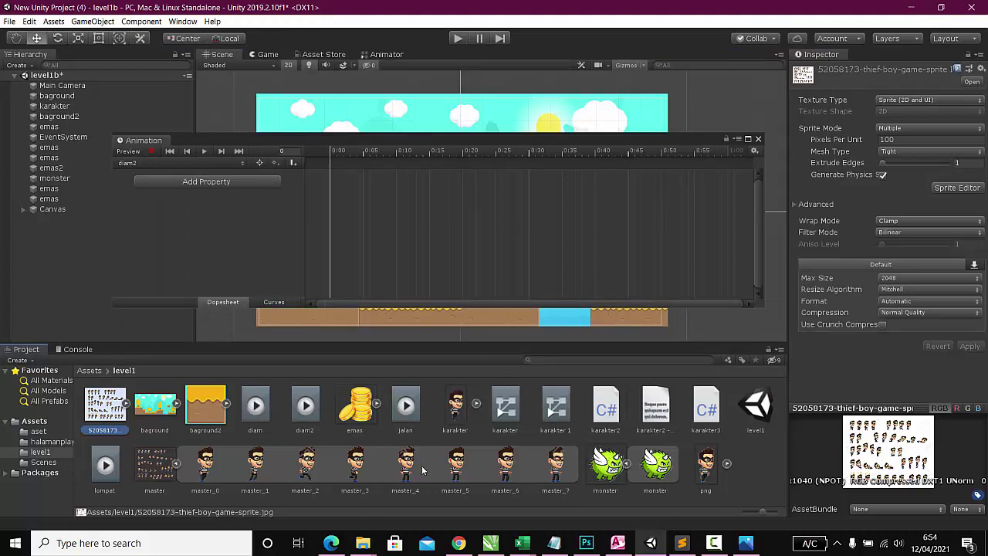
# Key four master sprites into diam2 at frames 0, 5, 10 and 15, using master_5, master_6, master_7 after the first
pyautogui.click(343, 221)
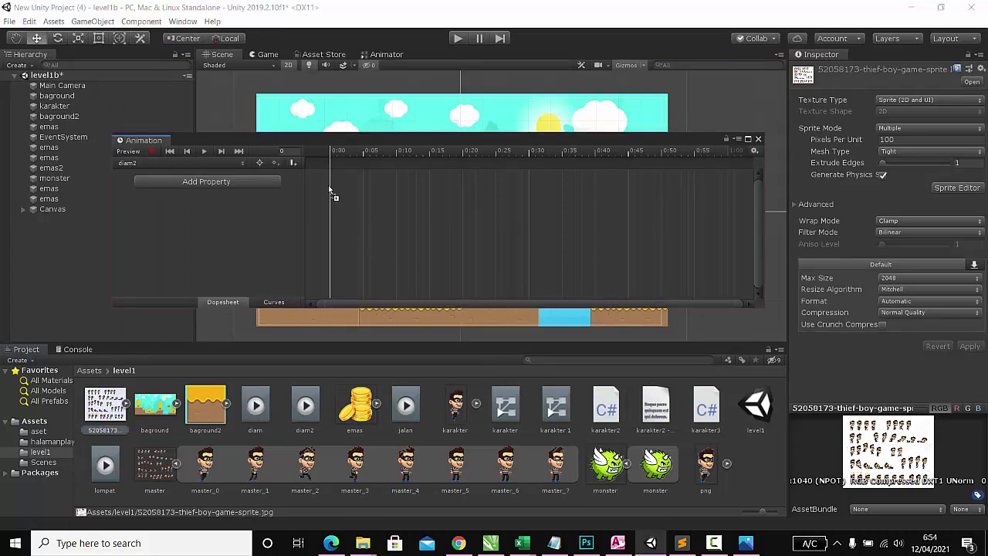
pyautogui.moveTo(343, 221); pyautogui.dragTo(328, 190)
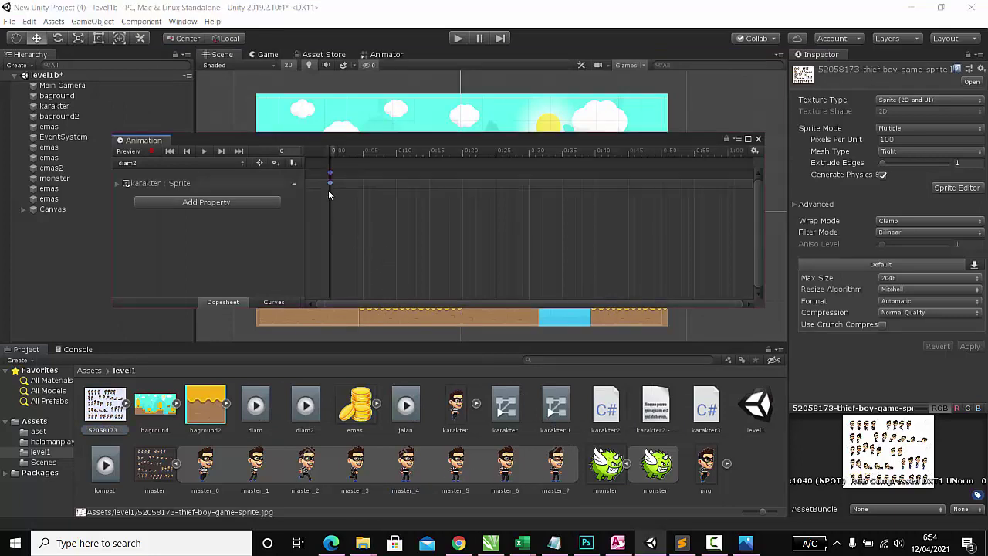
pyautogui.click(363, 153)
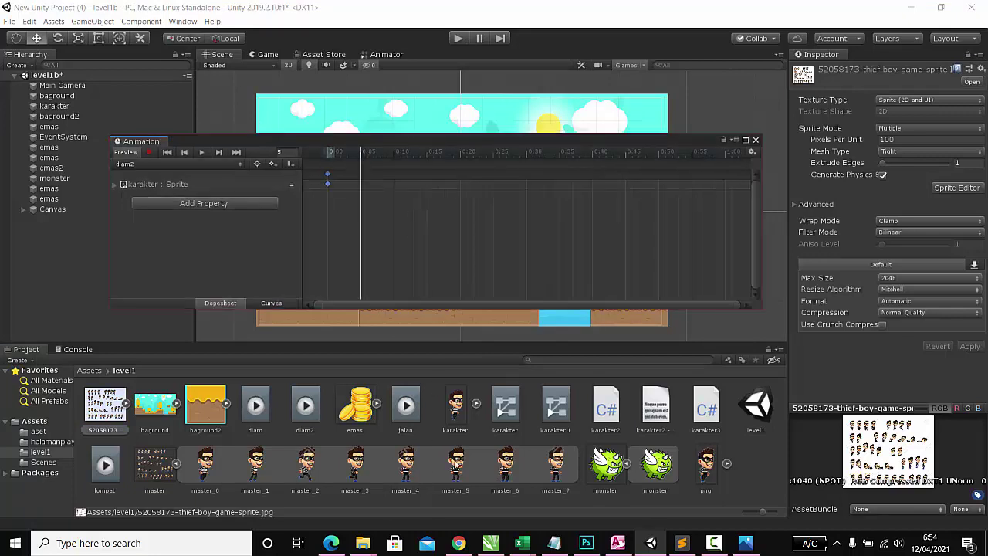
pyautogui.moveTo(458, 466)
pyautogui.mouseDown()
pyautogui.moveTo(408, 234)
pyautogui.moveTo(362, 188)
pyautogui.mouseUp()
pyautogui.click(393, 152)
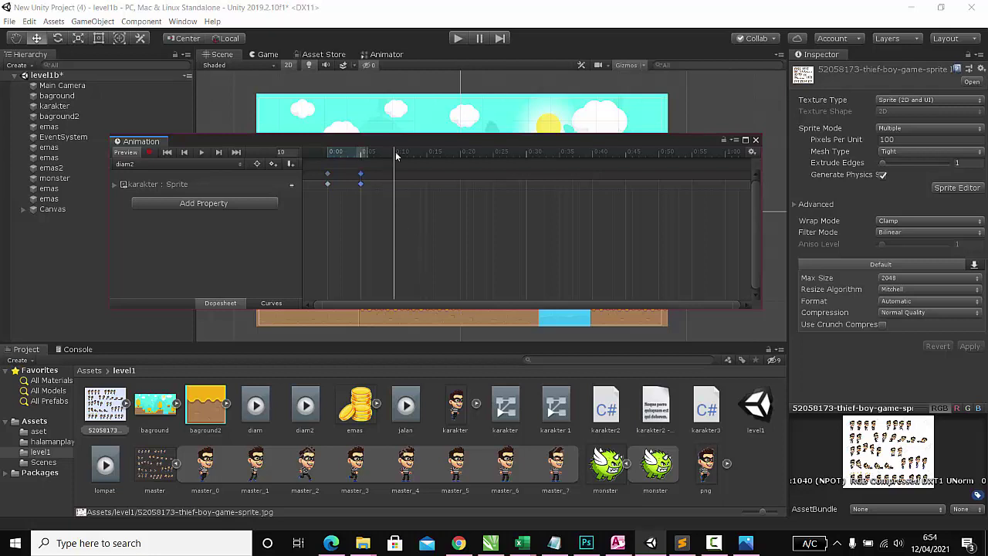
pyautogui.moveTo(505, 467); pyautogui.dragTo(394, 188)
pyautogui.click(427, 153)
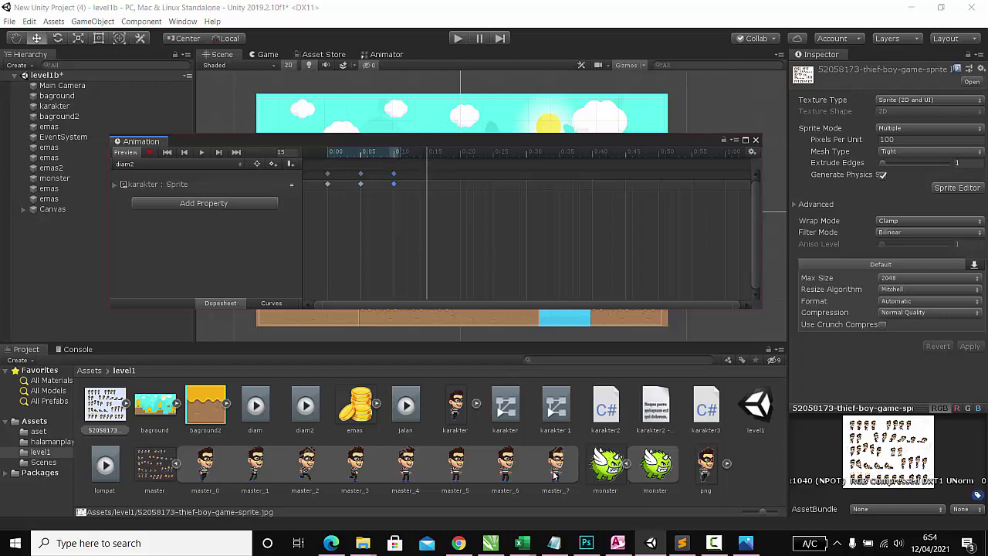
pyautogui.moveTo(555, 467); pyautogui.dragTo(428, 188)
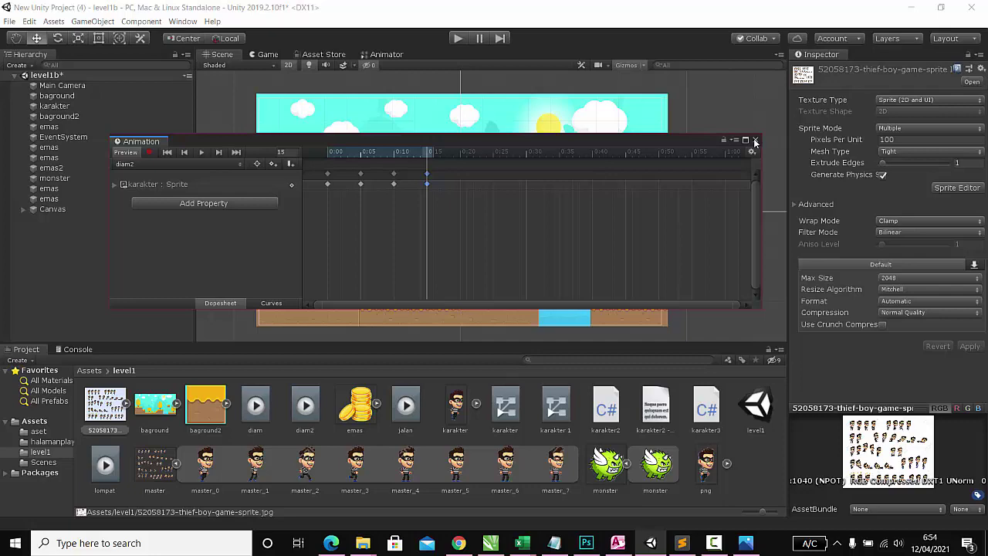
pyautogui.click(755, 142)
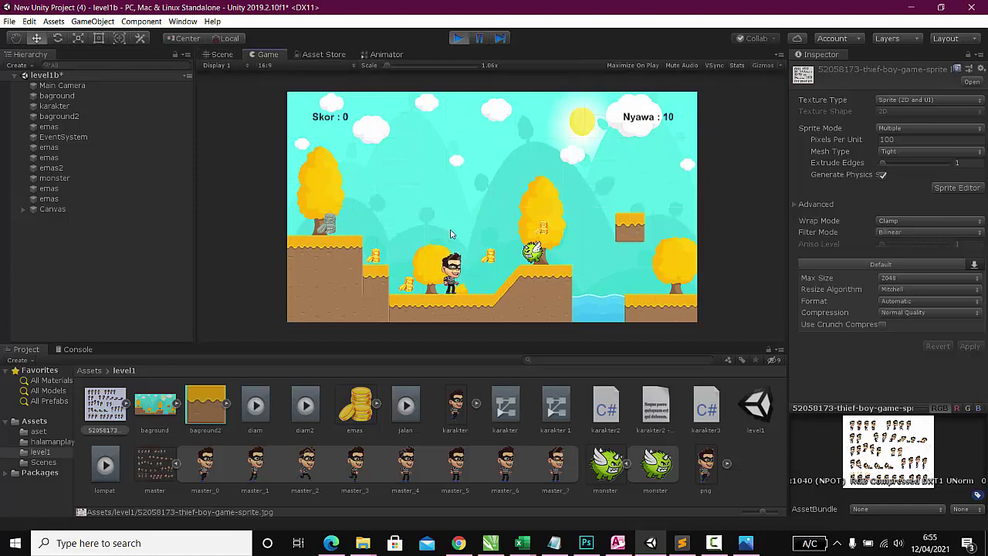
# Stop the play test and reopen the Animation window on karakter's diam2 clip
pyautogui.click(458, 40)
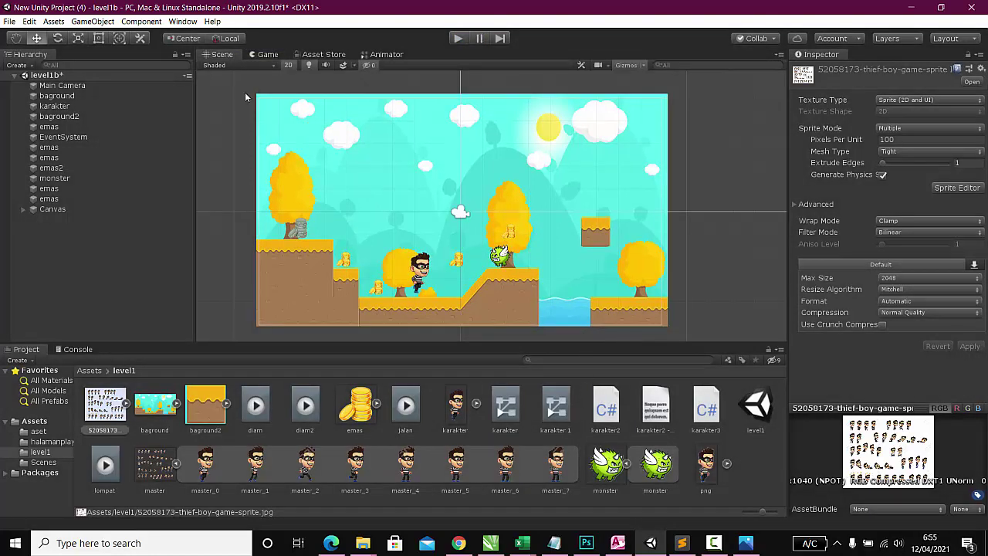
pyautogui.click(183, 21)
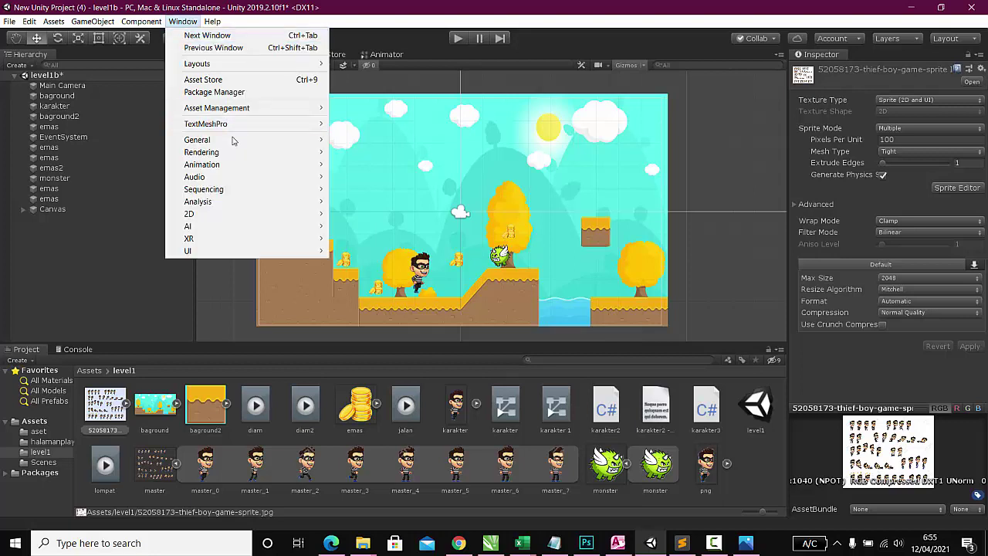
pyautogui.moveTo(235, 145)
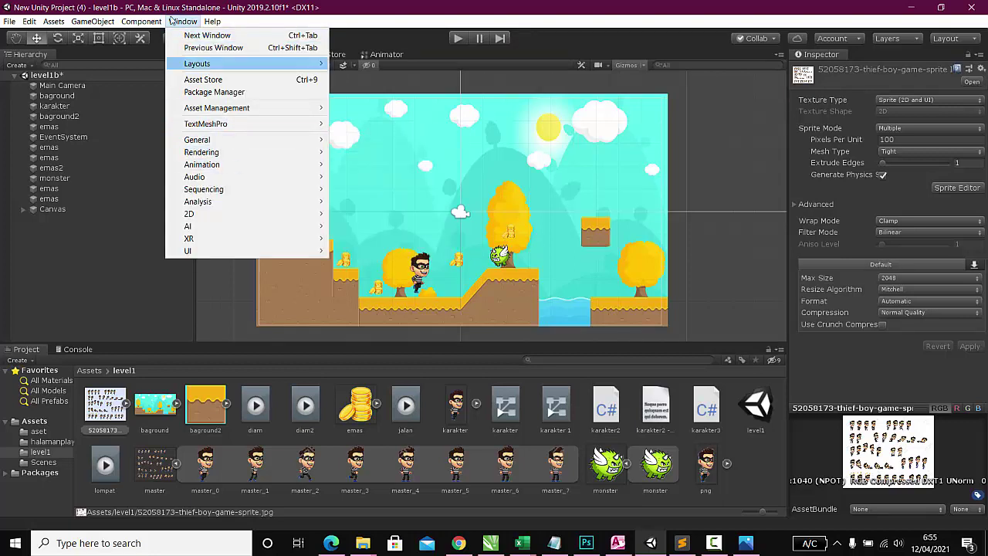
pyautogui.moveTo(257, 169)
pyautogui.click(361, 165)
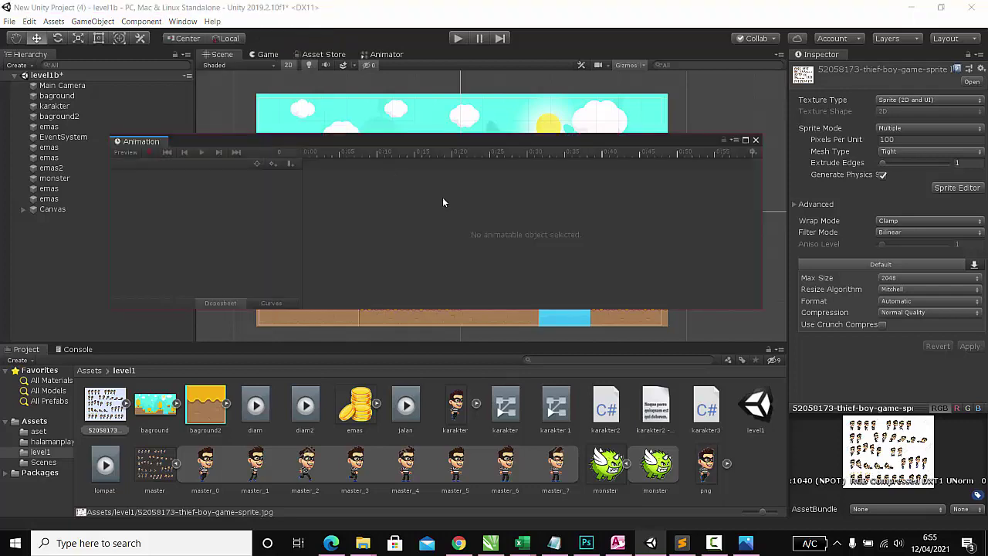
pyautogui.click(62, 110)
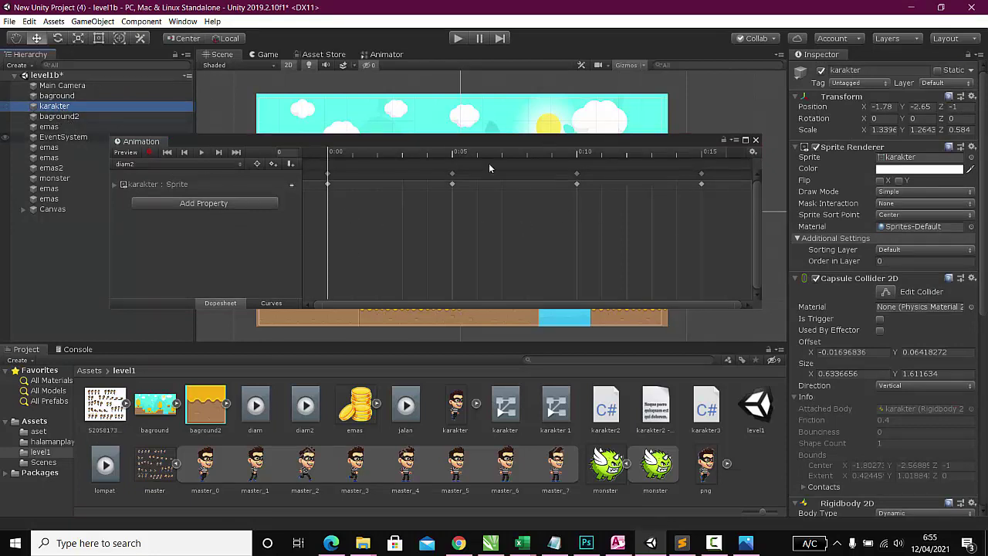
# Reselect karakter and expand its Sprite track to show the four diam2 keyframe sprites
pyautogui.click(49, 157)
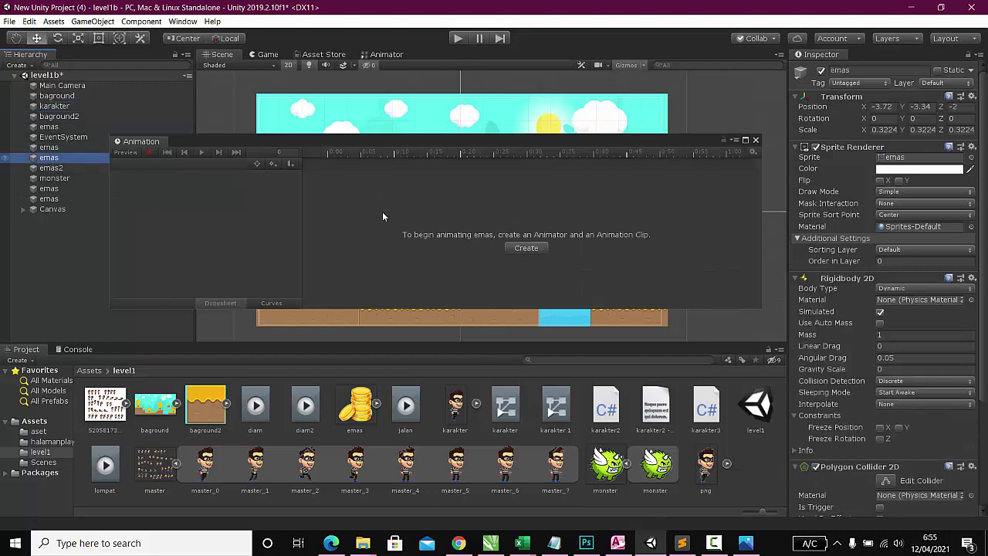
pyautogui.click(49, 108)
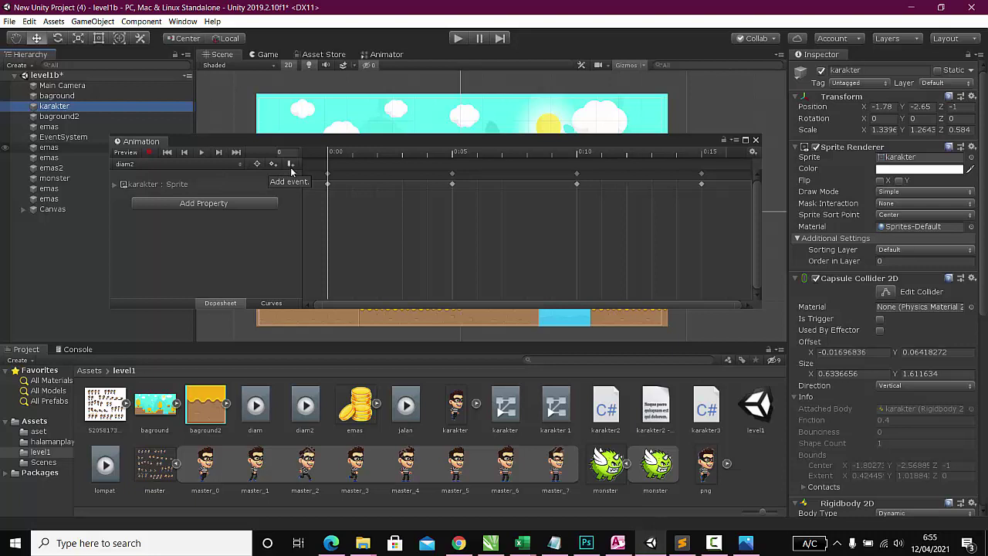
pyautogui.click(158, 186)
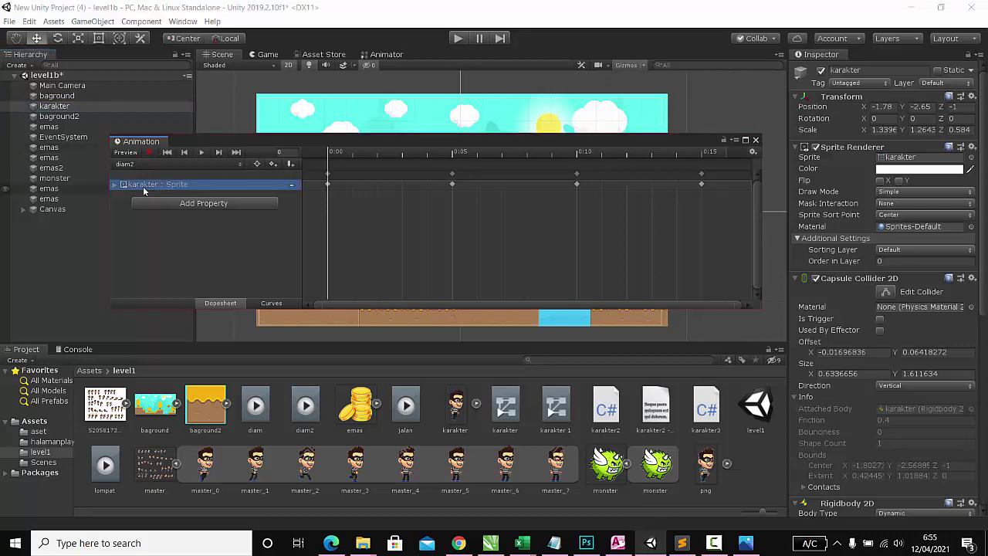
pyautogui.click(114, 188)
pyautogui.click(114, 189)
pyautogui.click(114, 188)
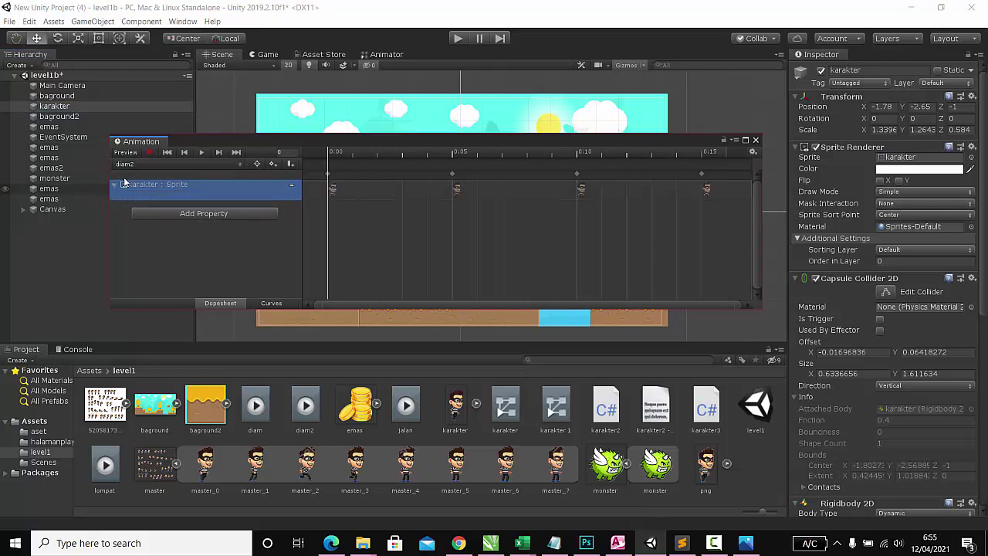
# Add a new clip named jalan2 to karakter from the Animation window's clip list
pyautogui.click(128, 165)
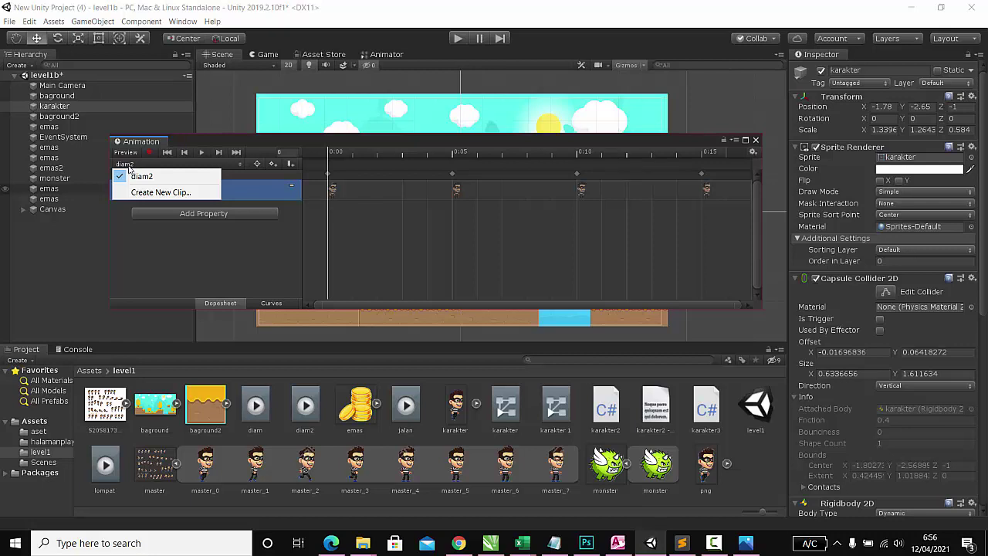
pyautogui.click(125, 238)
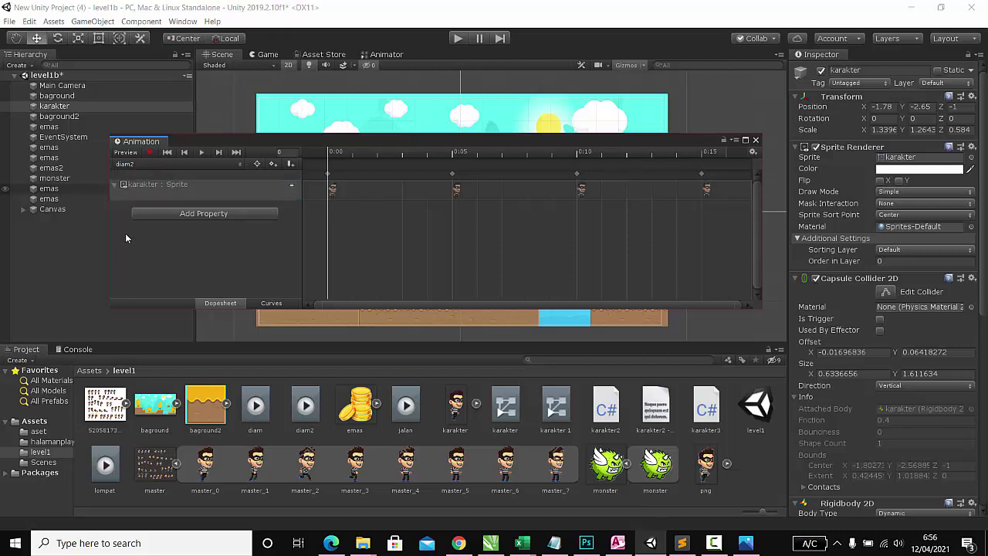
pyautogui.click(128, 166)
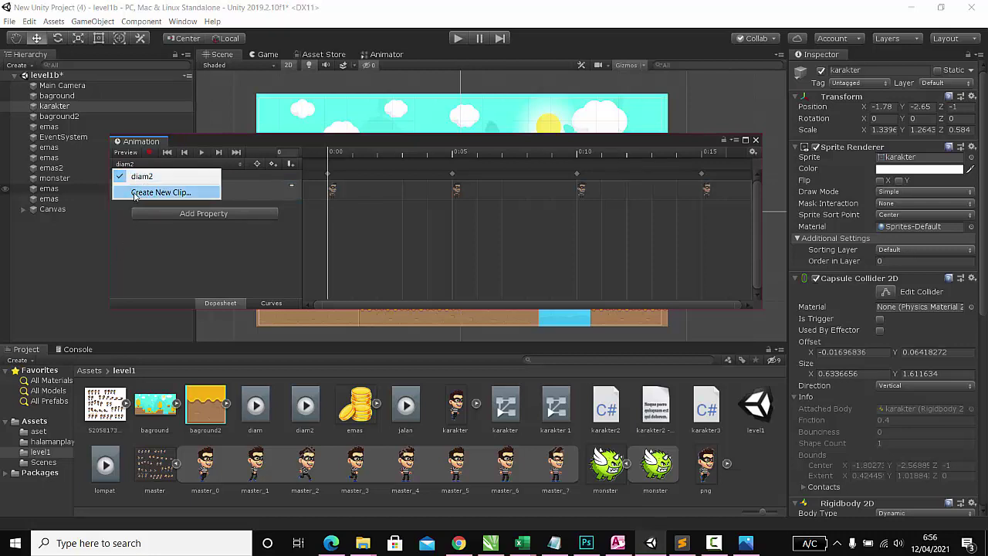
pyautogui.click(134, 194)
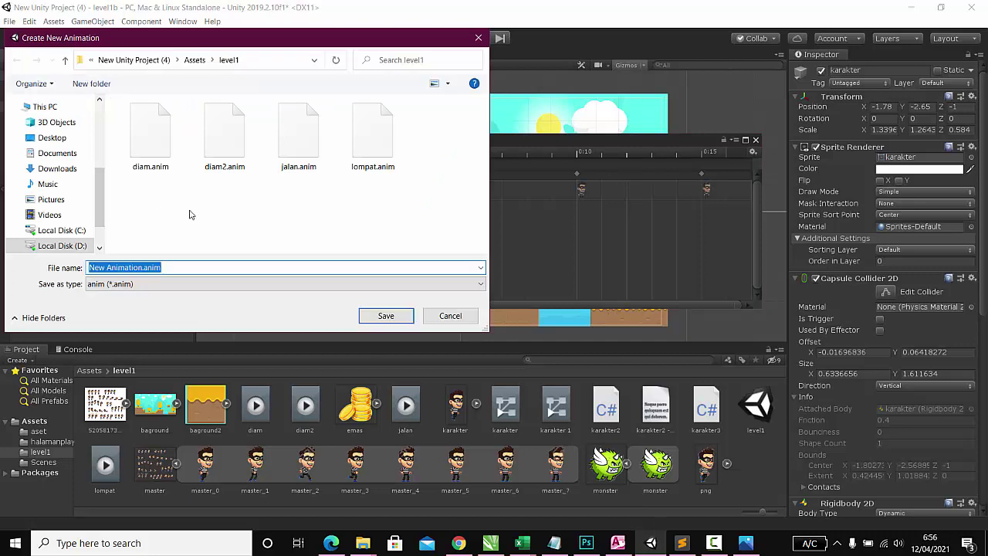
pyautogui.write('jalan2')
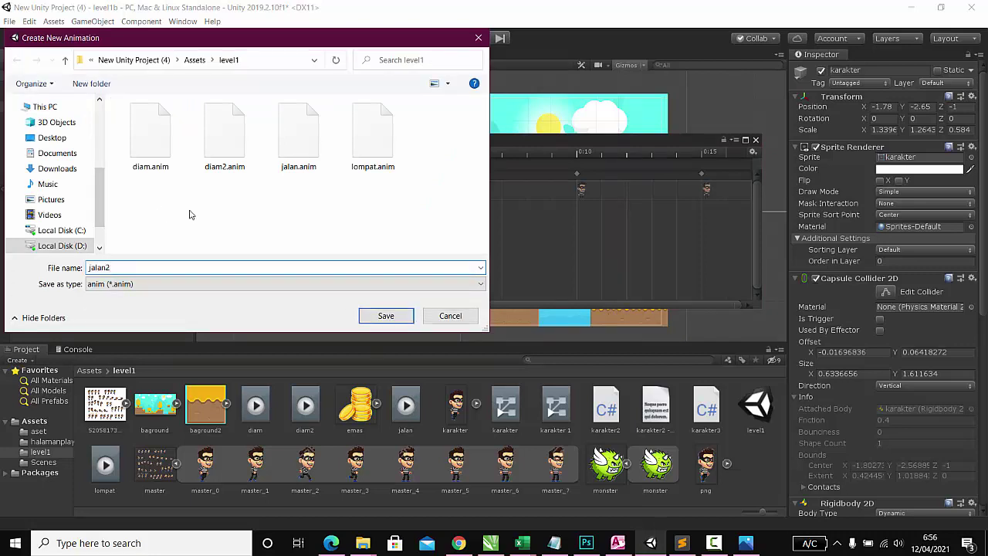
pyautogui.click(391, 318)
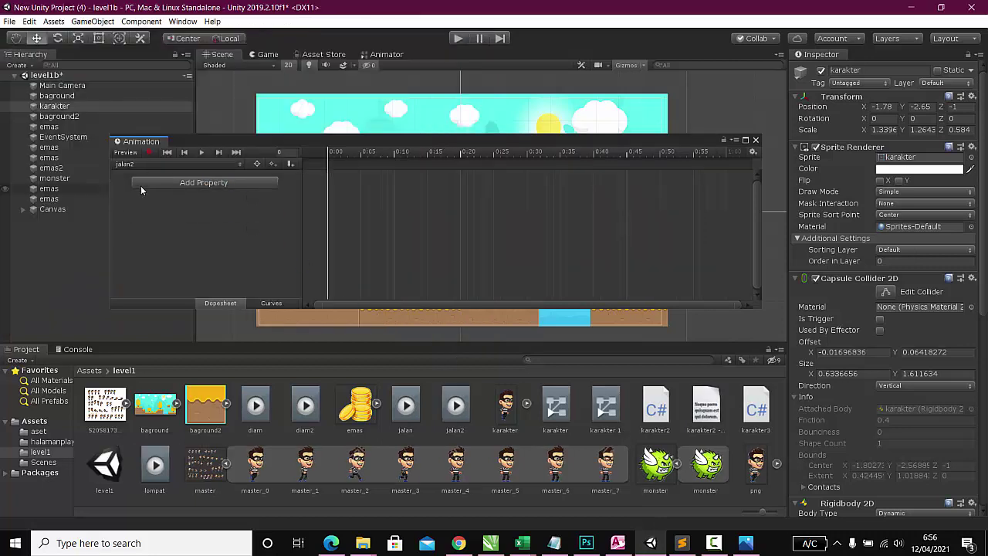
pyautogui.click(239, 166)
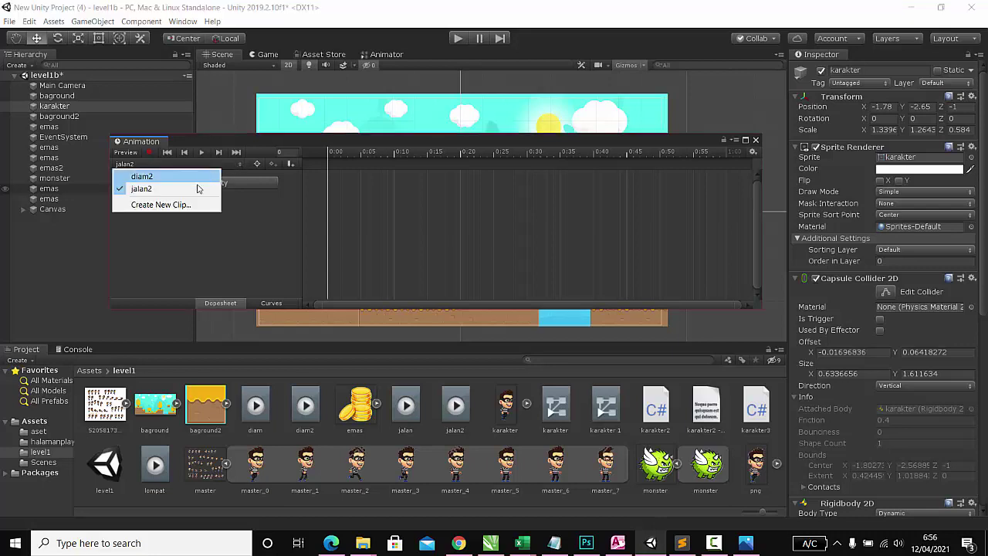
# Key master_0, master_1, master_2 and one more master sprite into jalan2 at 0:00, 0:05, 0:10, 0:15
pyautogui.click(242, 259)
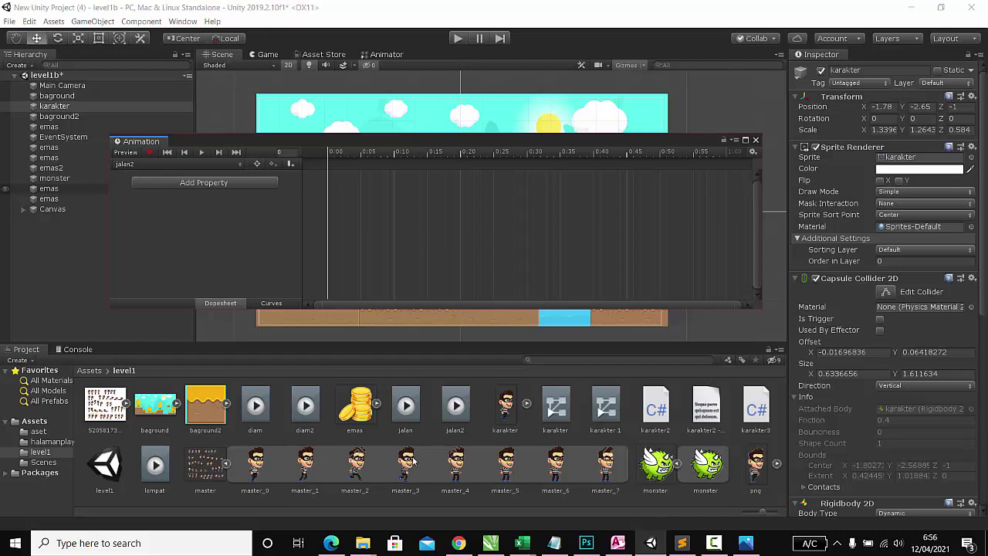
pyautogui.moveTo(265, 462)
pyautogui.mouseDown()
pyautogui.moveTo(330, 191)
pyautogui.moveTo(325, 199)
pyautogui.mouseUp()
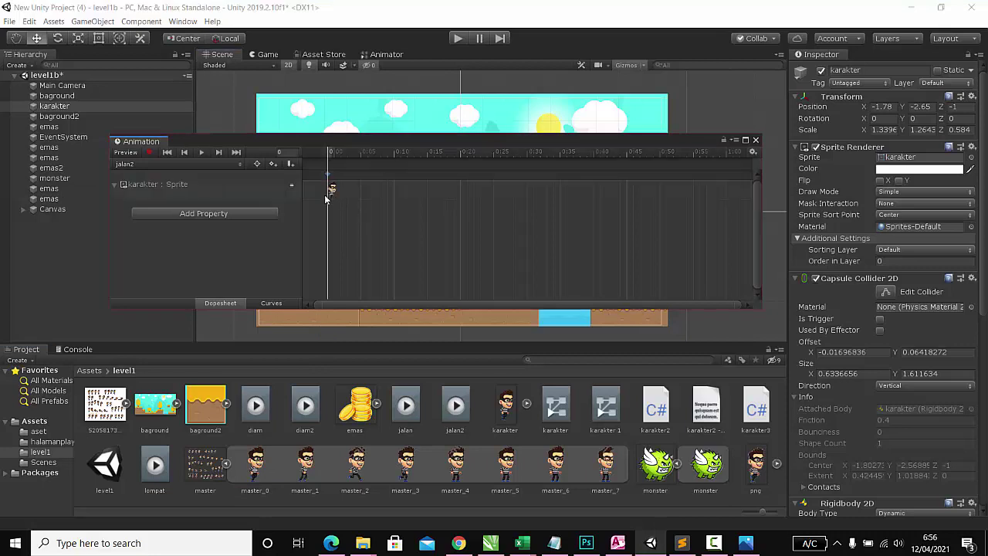
pyautogui.click(360, 154)
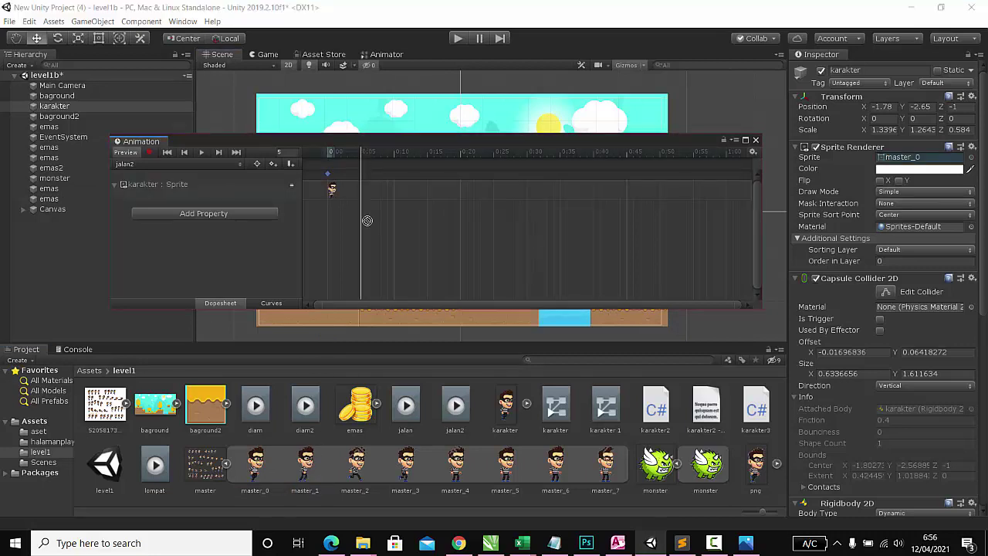
pyautogui.moveTo(310, 463); pyautogui.dragTo(363, 189)
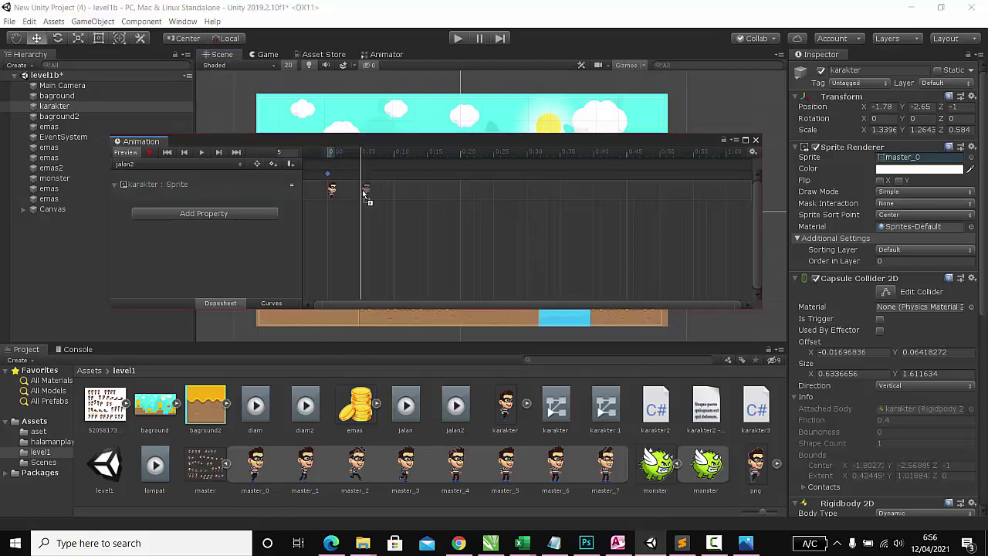
pyautogui.click(393, 153)
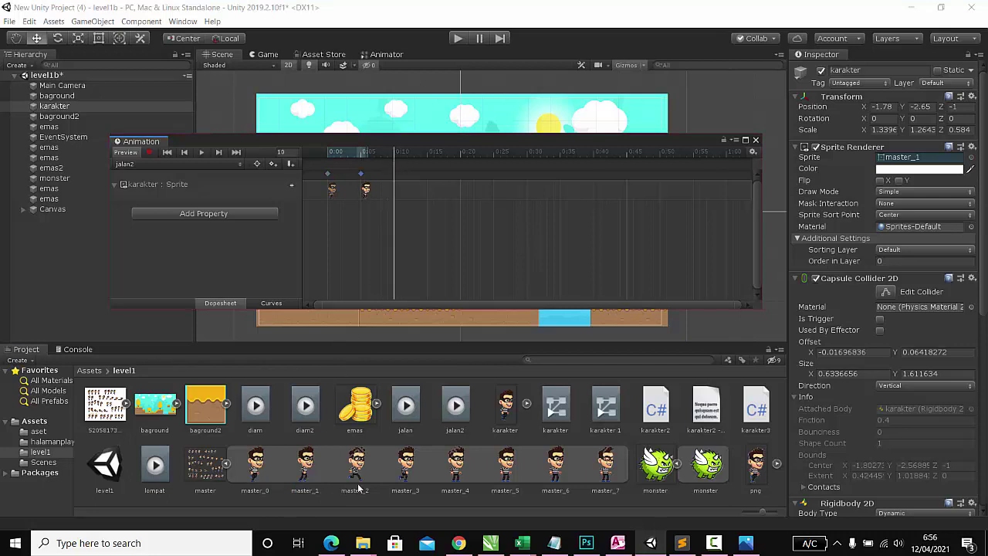
pyautogui.moveTo(357, 472); pyautogui.dragTo(397, 189)
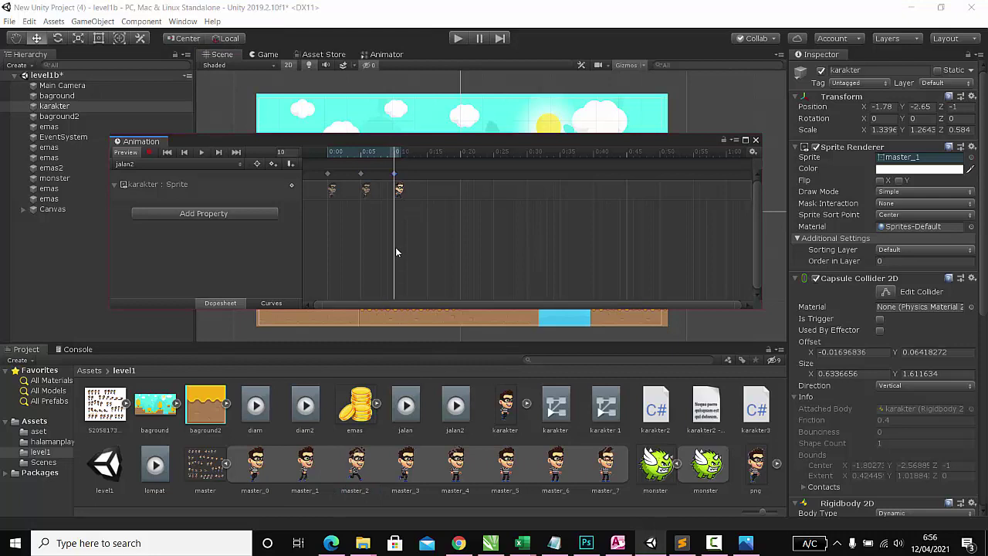
pyautogui.click(426, 153)
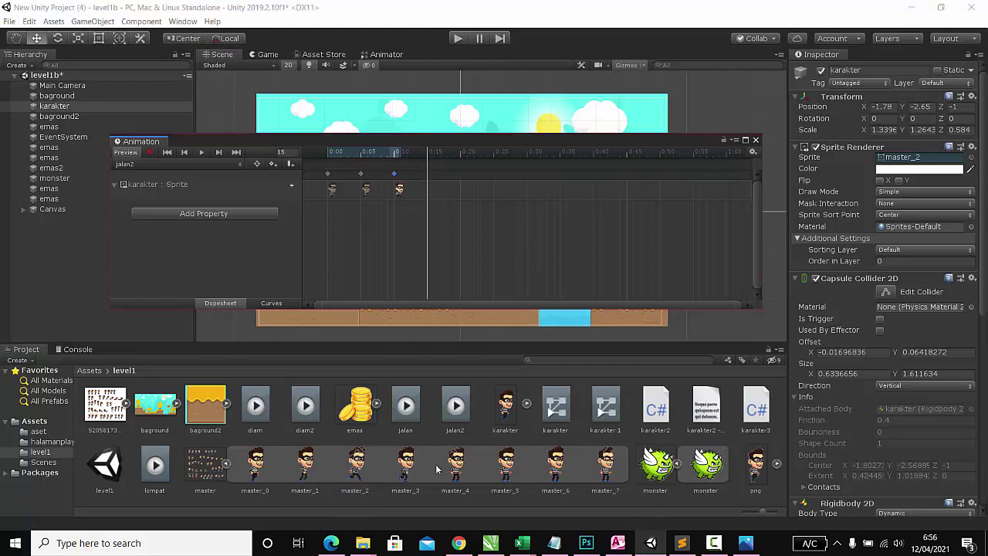
pyautogui.moveTo(413, 470); pyautogui.dragTo(431, 176)
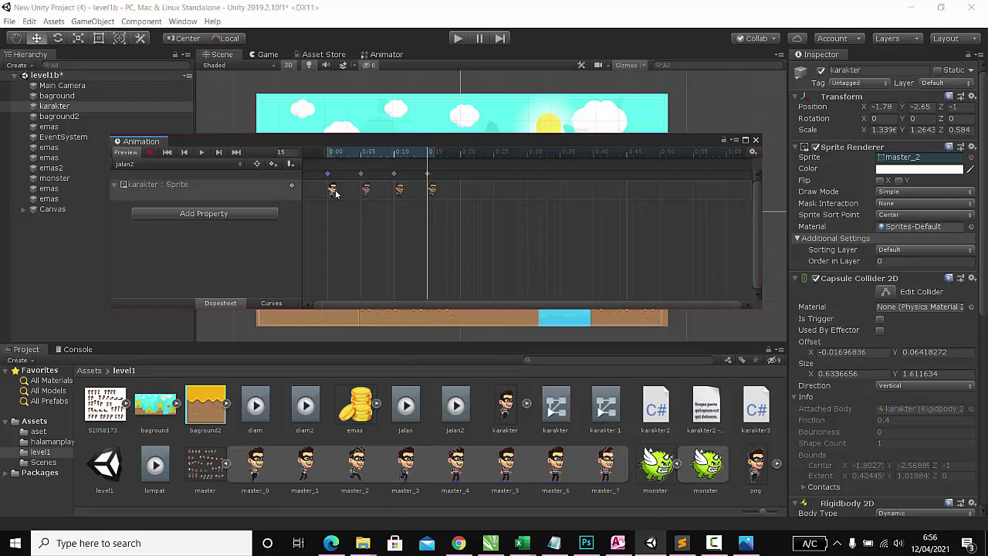
# Review the jalan2 keyframes at 0:05, 0:10 and 0:15, then close the Animation window
pyautogui.click(366, 190)
pyautogui.click(394, 192)
pyautogui.click(434, 191)
pyautogui.click(405, 221)
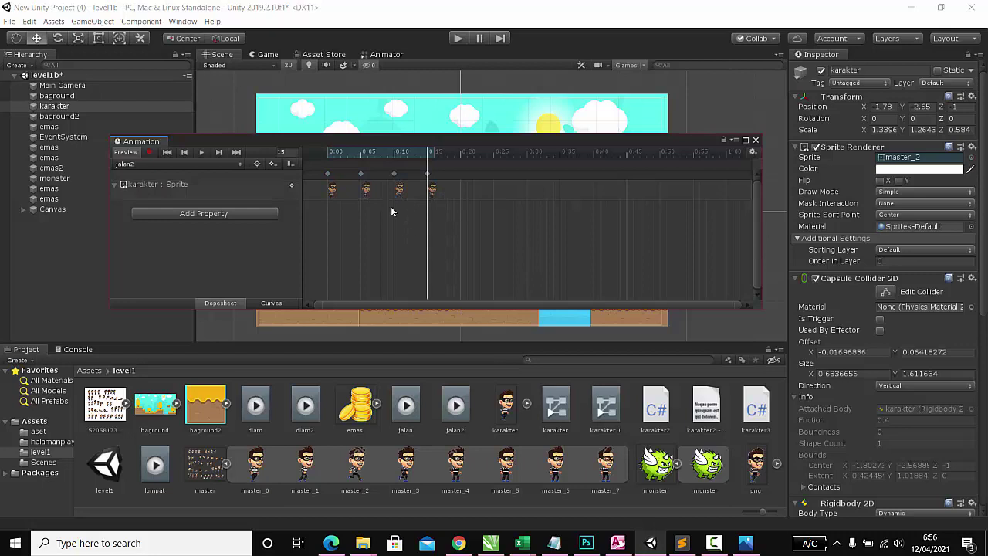
pyautogui.scroll(1, 391, 208)
pyautogui.scroll(2, 391, 208)
pyautogui.scroll(-2, 392, 218)
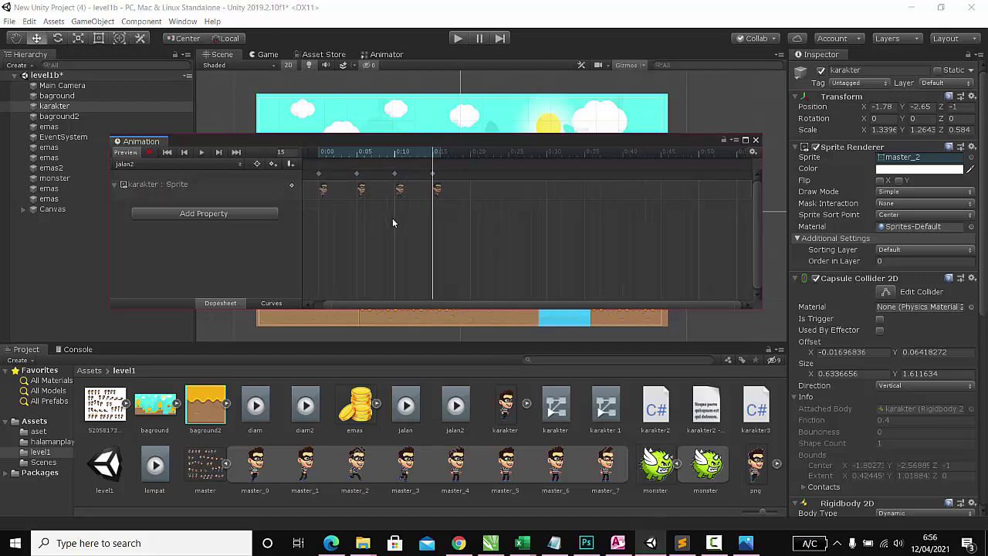
pyautogui.scroll(-1, 392, 222)
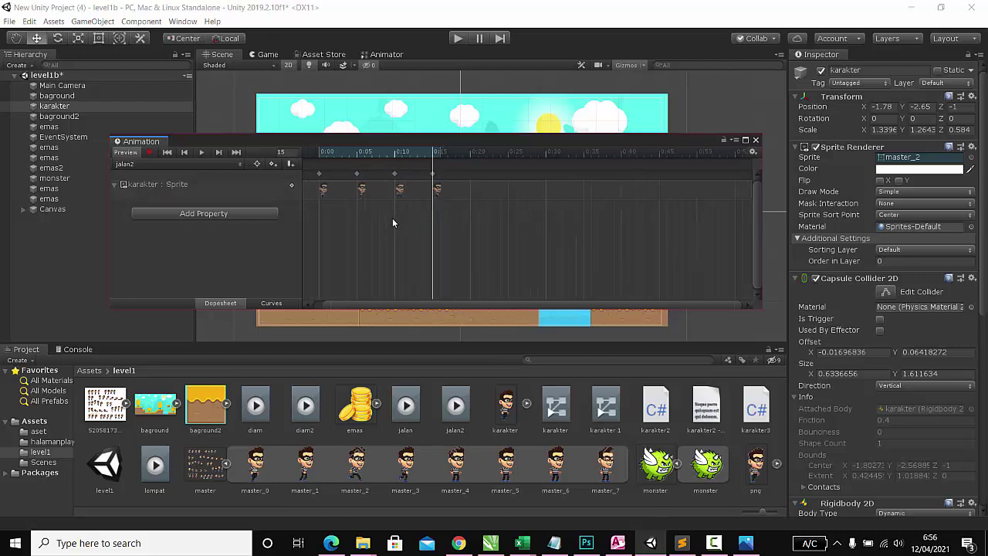
pyautogui.scroll(-1, 392, 217)
pyautogui.scroll(-2, 392, 217)
pyautogui.scroll(-1, 394, 225)
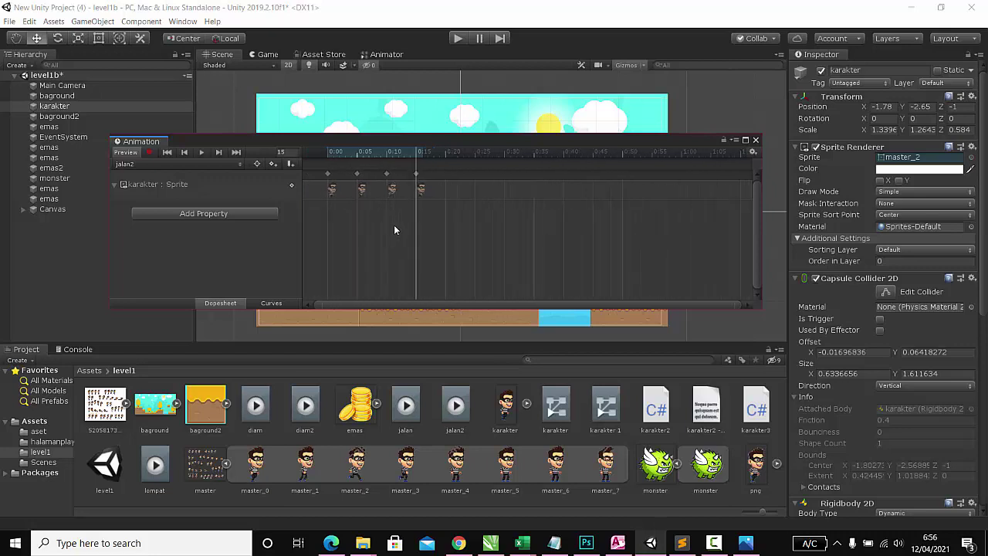
pyautogui.scroll(1, 394, 225)
pyautogui.scroll(1, 395, 227)
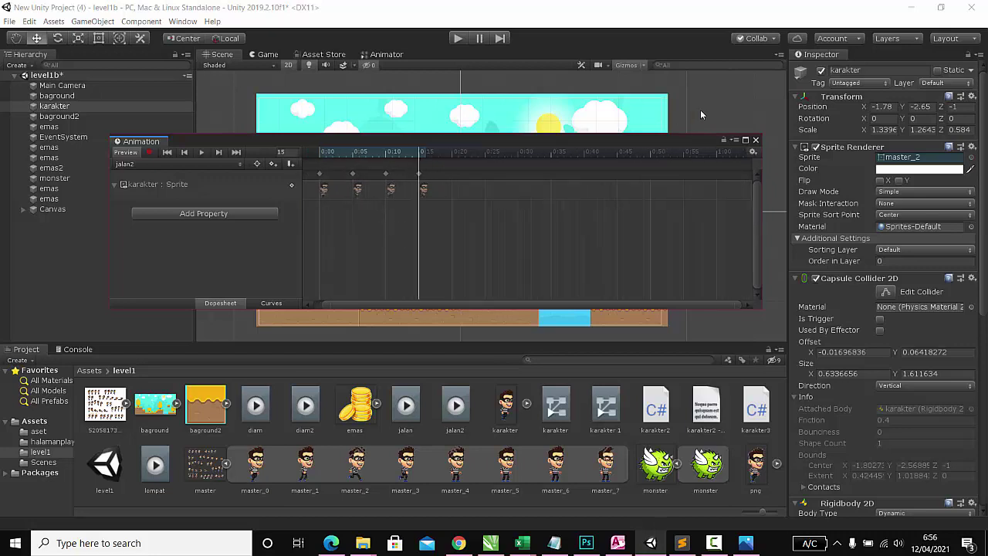
pyautogui.click(756, 141)
# Run and stop a play test of level1b, then save the scene with Ctrl+S
pyautogui.click(458, 38)
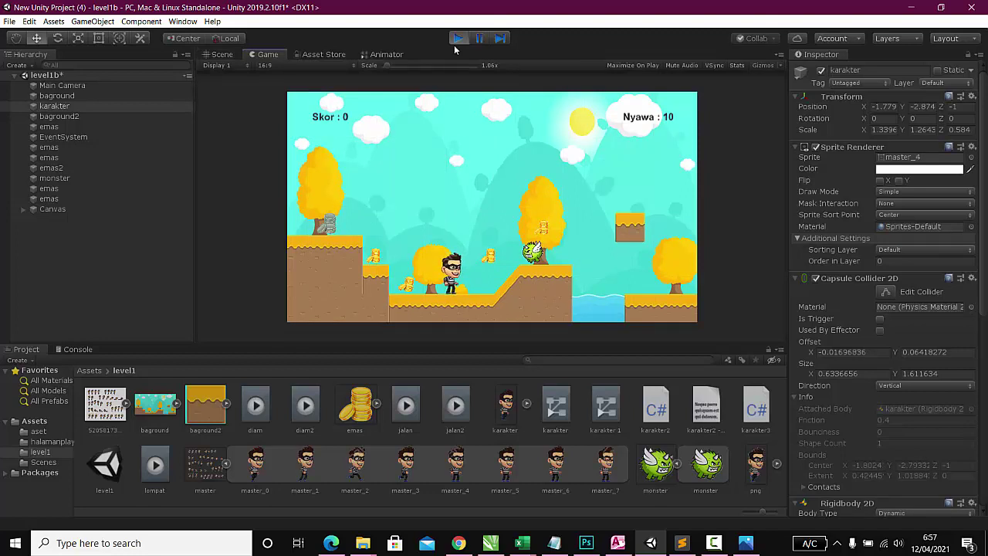
pyautogui.click(457, 40)
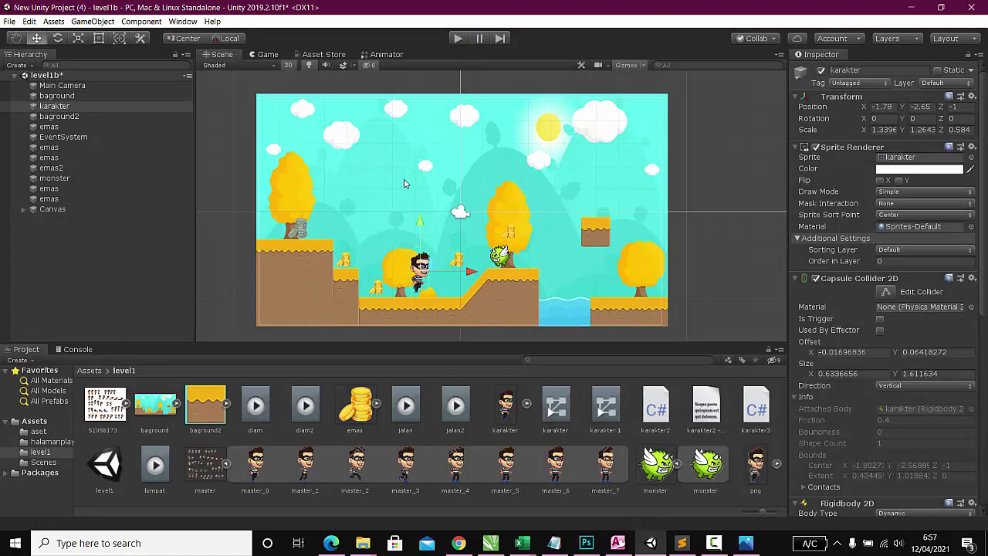
pyautogui.hotkey('ctrl', 's')
pyautogui.click(191, 22)
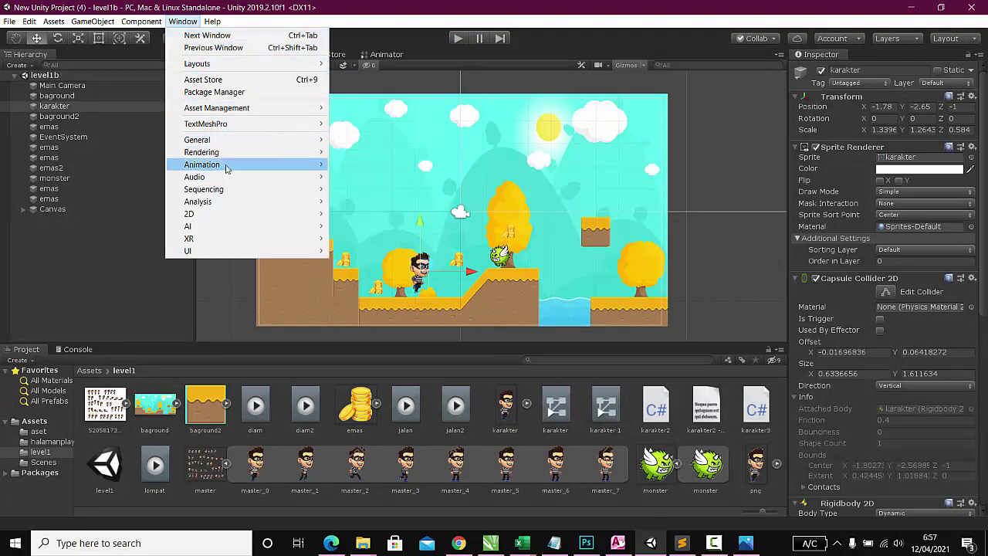
# Open the Animator window to show the karakter 1 controller graph
pyautogui.moveTo(227, 165)
pyautogui.click(430, 179)
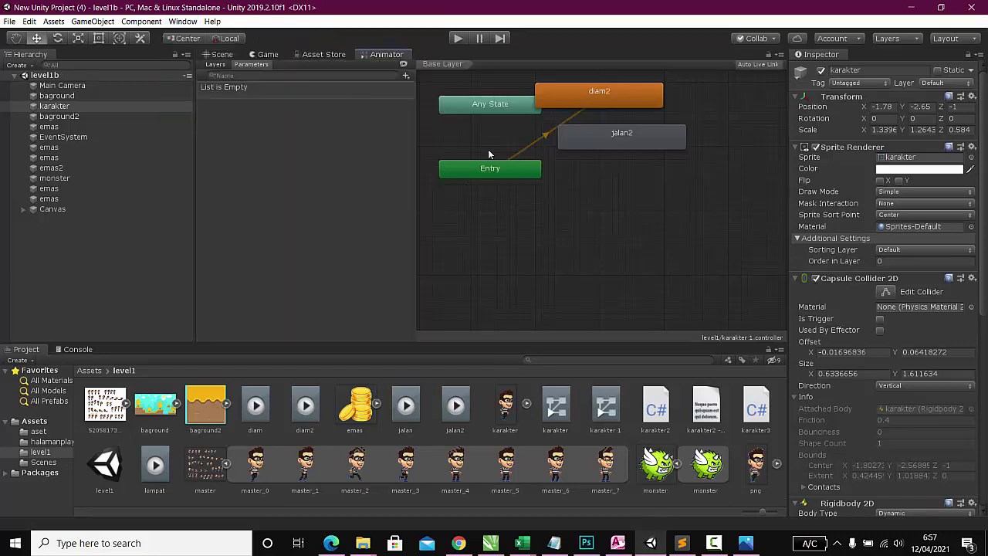
pyautogui.scroll(-2, 459, 104)
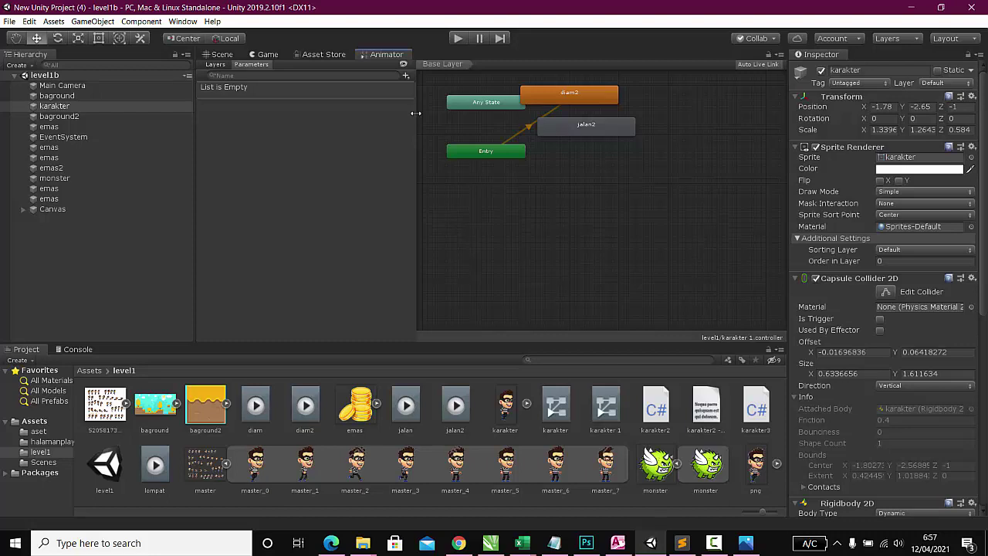
# Widen the graph area and drag diam2, jalan2 and Entry apart so none overlap
pyautogui.moveTo(419, 108); pyautogui.dragTo(309, 106)
pyautogui.moveTo(461, 91)
pyautogui.mouseDown()
pyautogui.moveTo(490, 100)
pyautogui.moveTo(530, 217)
pyautogui.mouseUp()
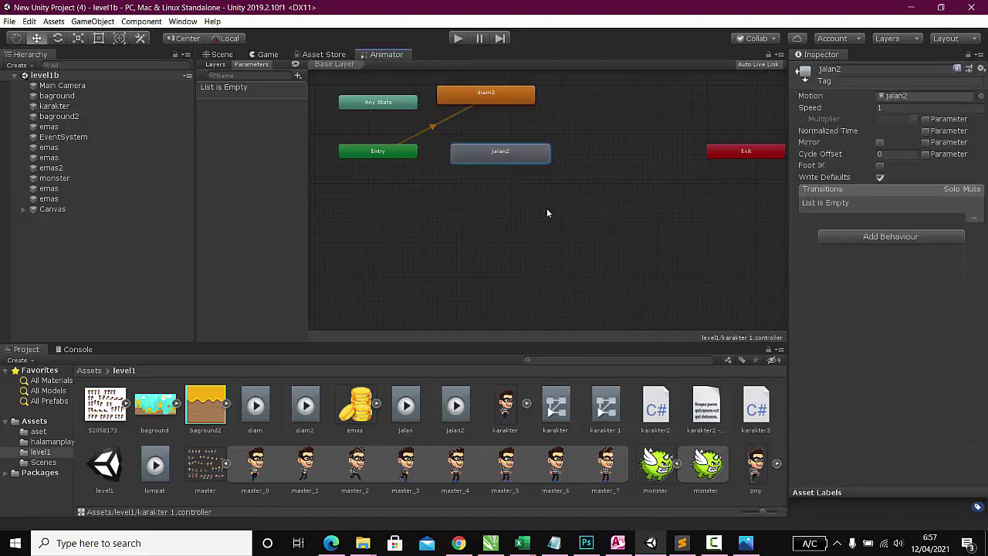
pyautogui.moveTo(515, 98); pyautogui.dragTo(518, 152)
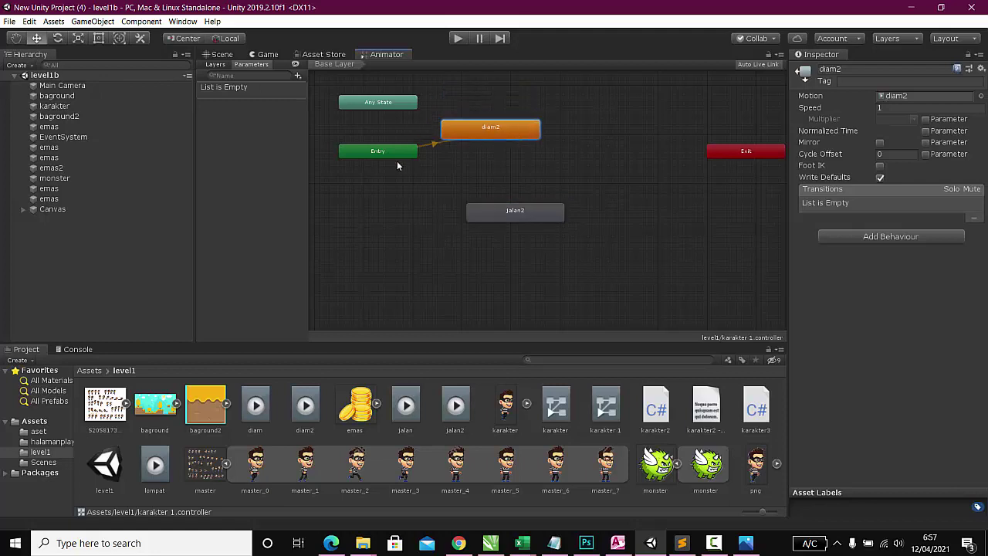
pyautogui.moveTo(399, 154); pyautogui.dragTo(394, 187)
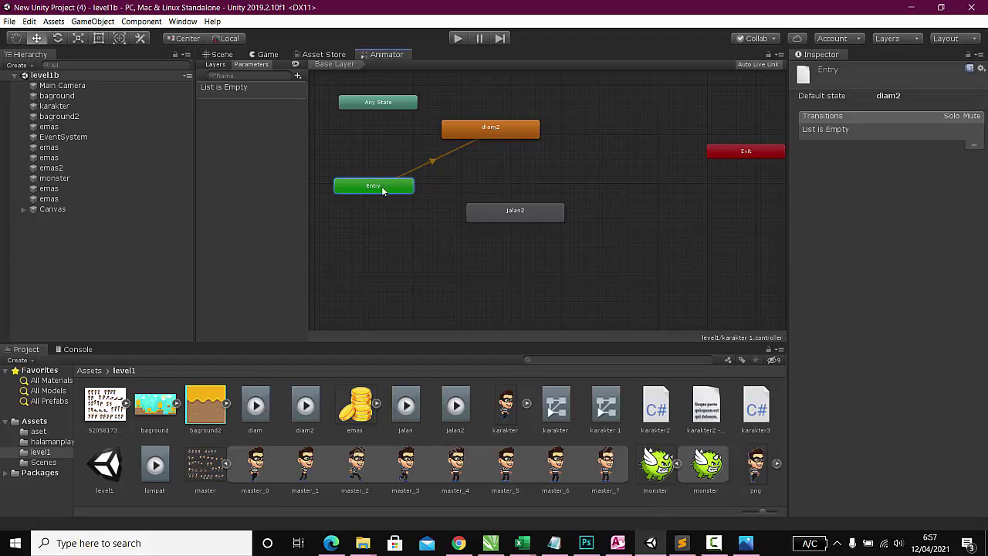
# Set jalan2 as the layer default state
pyautogui.click(475, 216)
pyautogui.rightClick(475, 216)
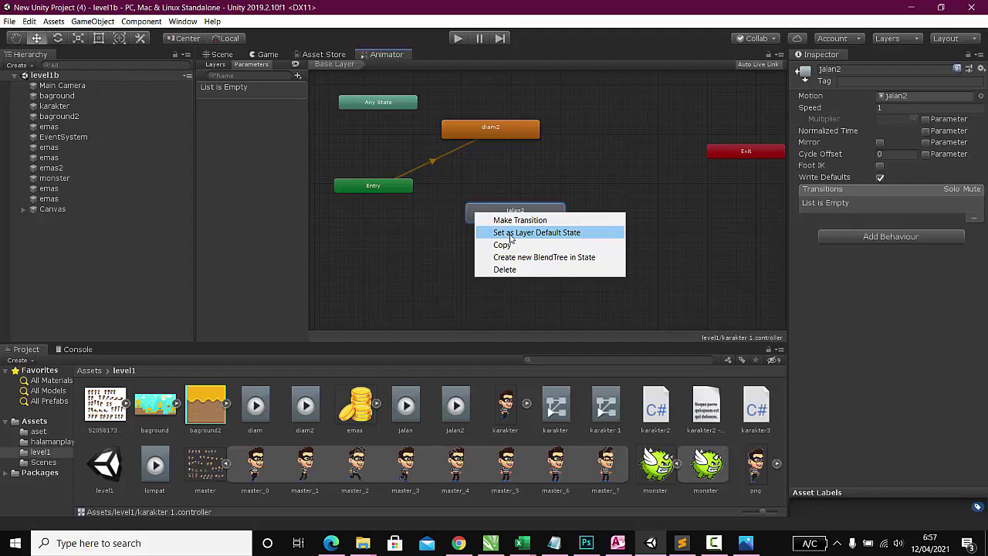
pyautogui.click(510, 234)
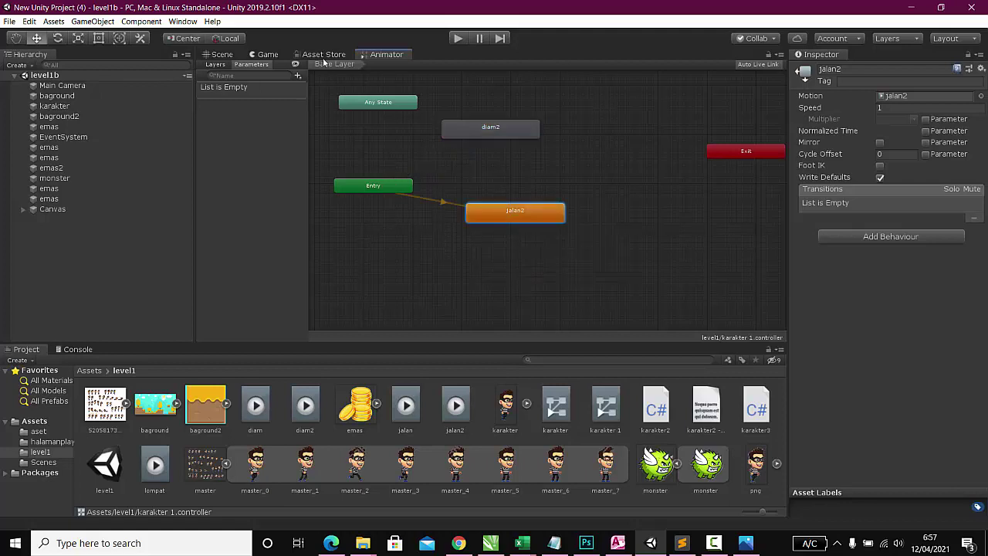
# Run a quick play test, stop it, and return to the Animator graph
pyautogui.click(215, 56)
pyautogui.click(456, 39)
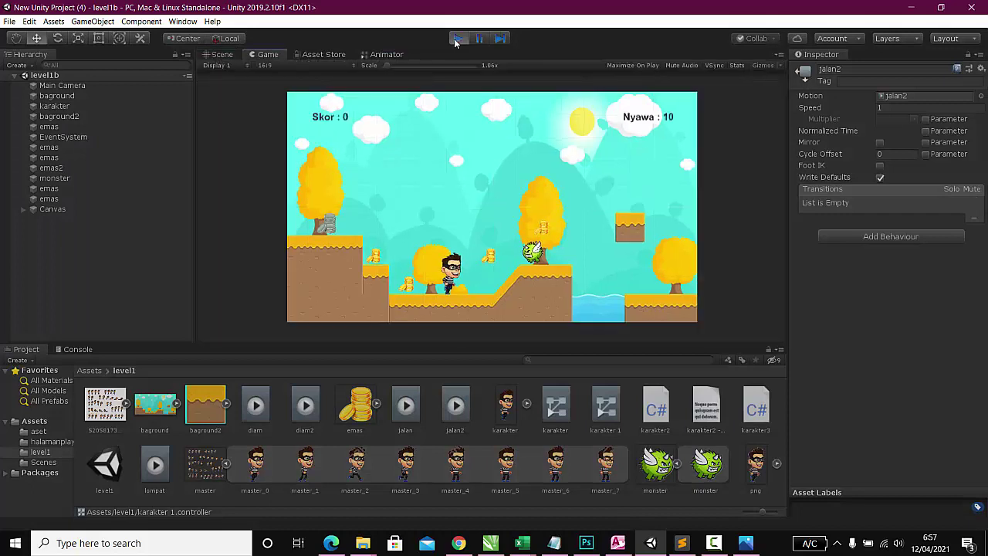
pyautogui.click(456, 39)
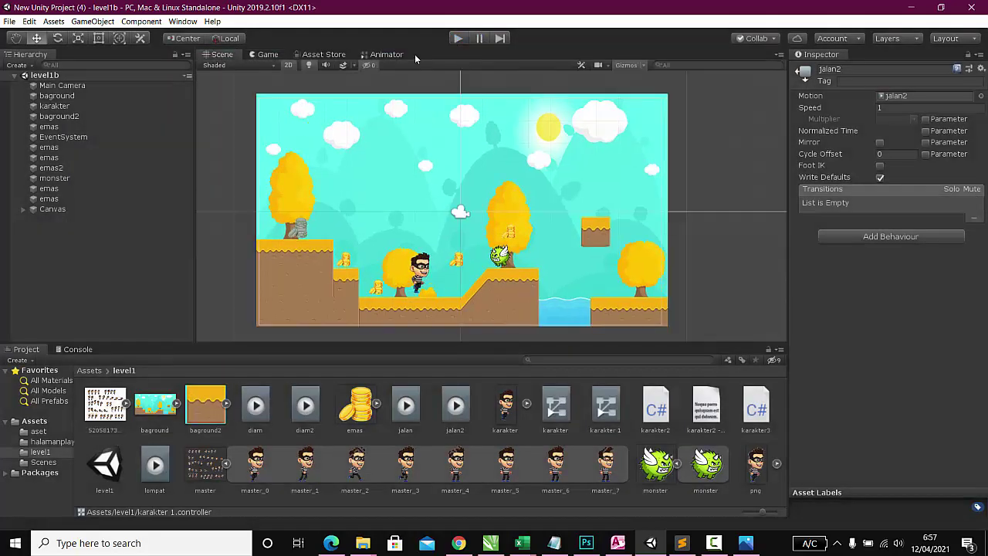
pyautogui.click(386, 54)
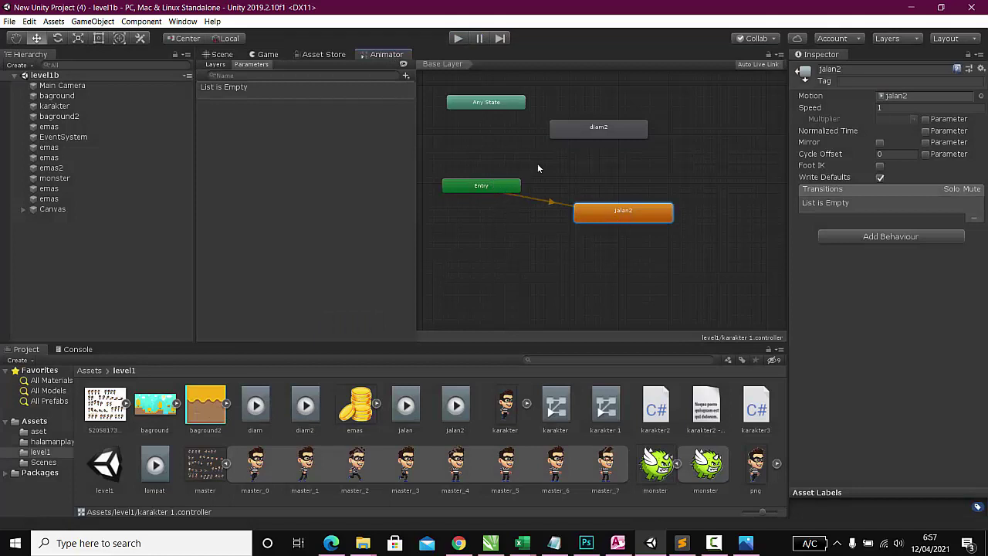
# Bring up diam2's state menu, cancelling an accidentally started transition
pyautogui.click(578, 133)
pyautogui.rightClick(578, 132)
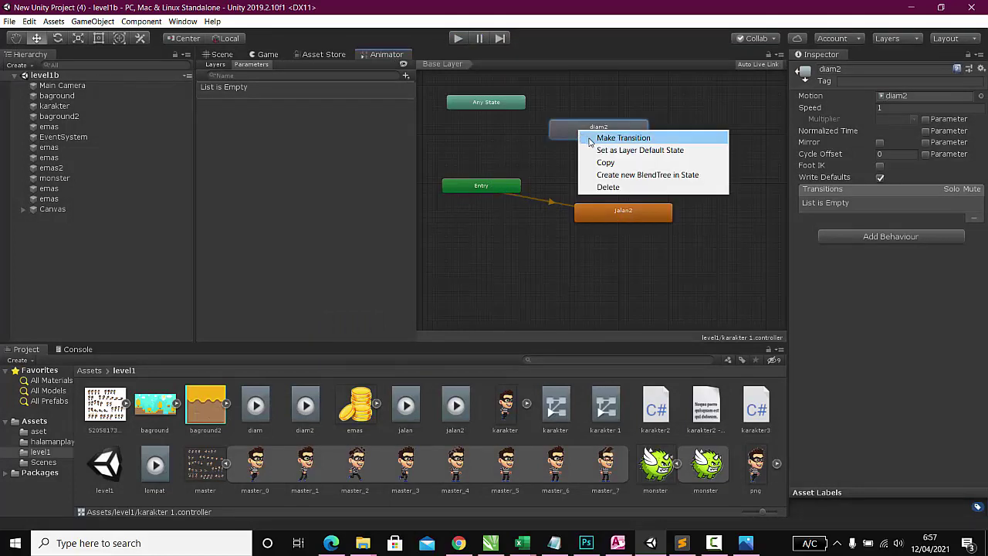
pyautogui.click(590, 138)
pyautogui.rightClick(574, 152)
pyautogui.click(600, 133)
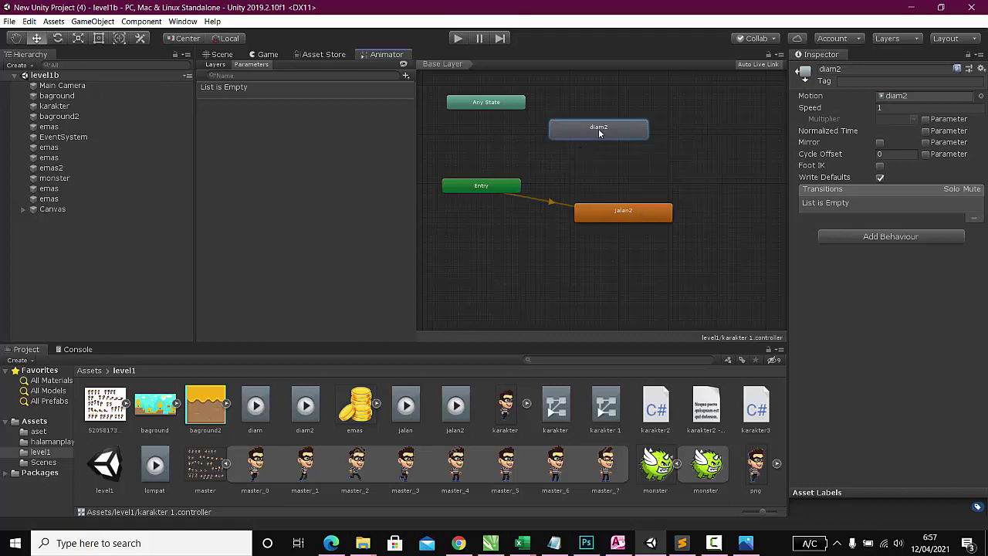
pyautogui.rightClick(600, 133)
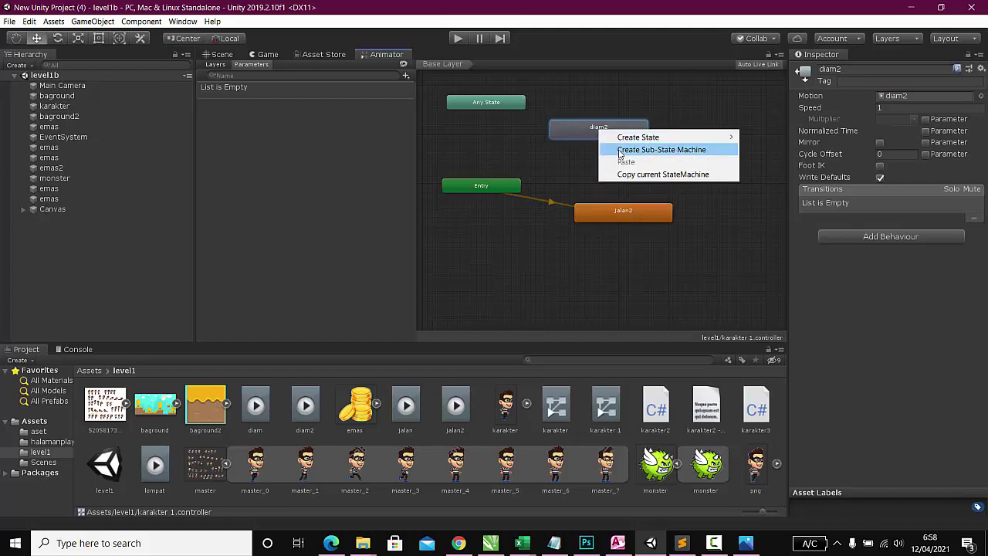
pyautogui.click(566, 182)
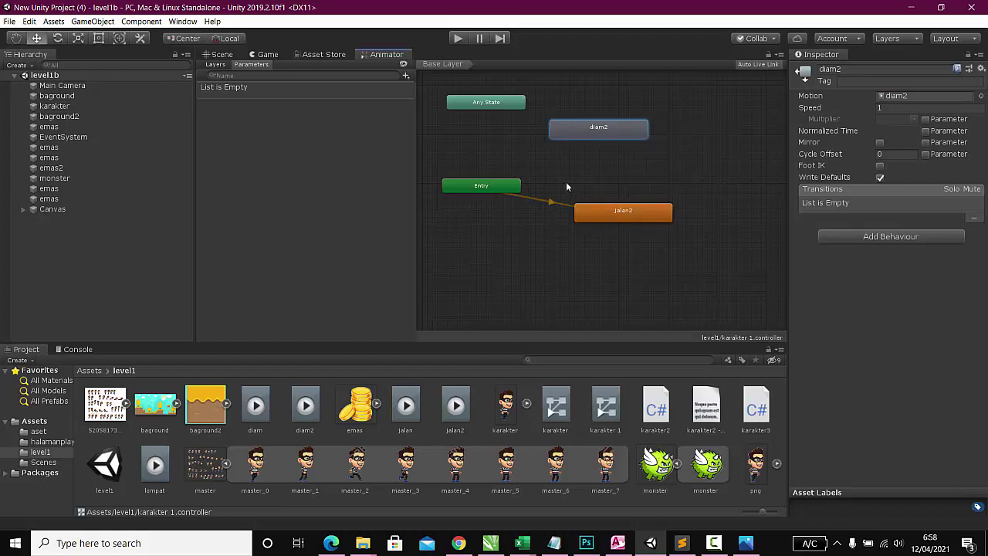
# Set diam2 as the layer default state and slide jalan2 left beneath it
pyautogui.click(568, 179)
pyautogui.rightClick(595, 133)
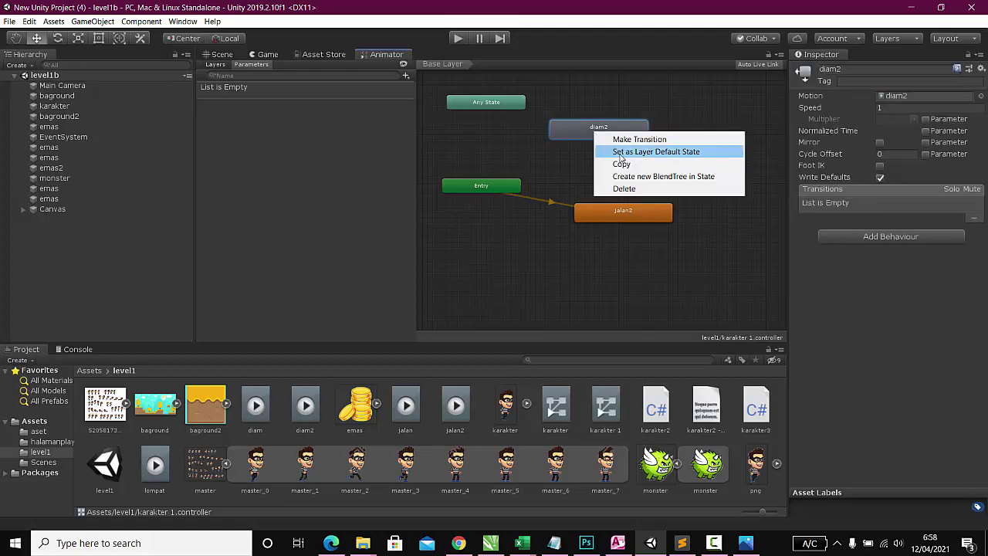
pyautogui.click(620, 154)
pyautogui.click(502, 198)
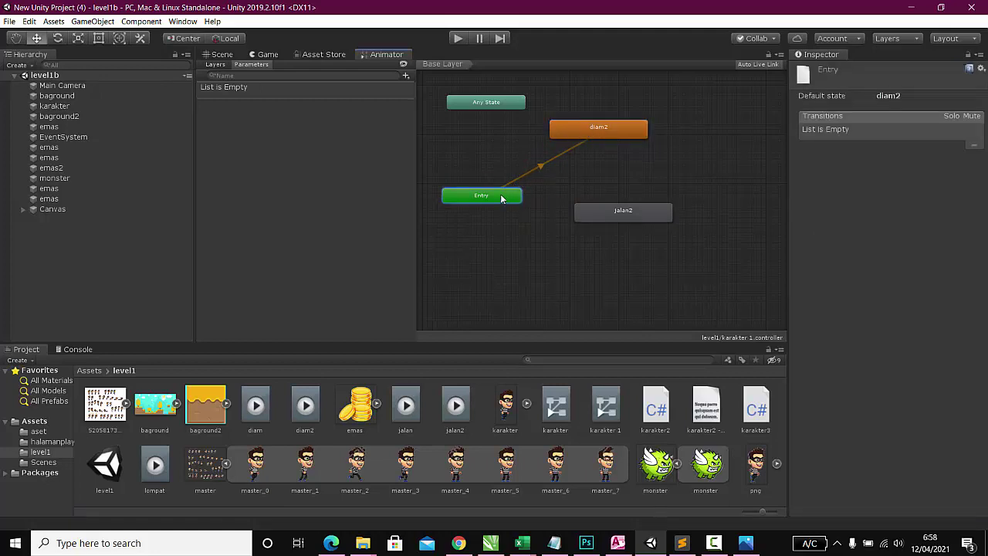
pyautogui.moveTo(627, 216); pyautogui.dragTo(603, 216)
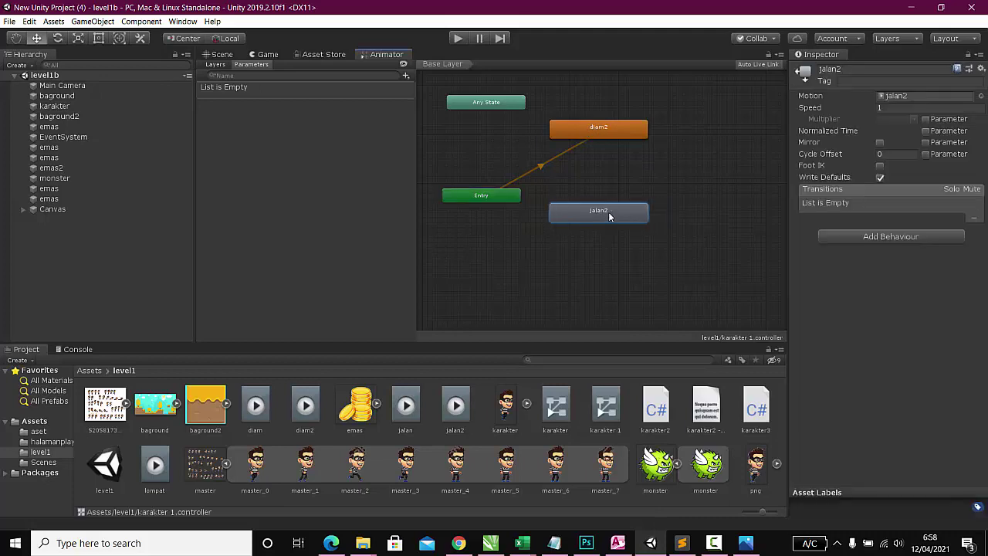
# Create a transition from diam2 to jalan2
pyautogui.click(617, 132)
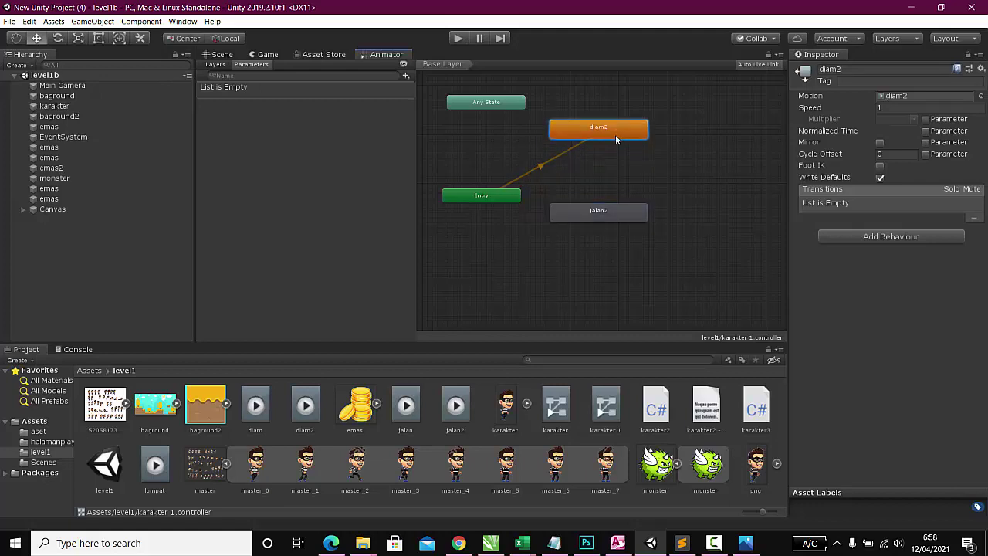
pyautogui.rightClick(615, 198)
pyautogui.click(621, 171)
pyautogui.rightClick(618, 136)
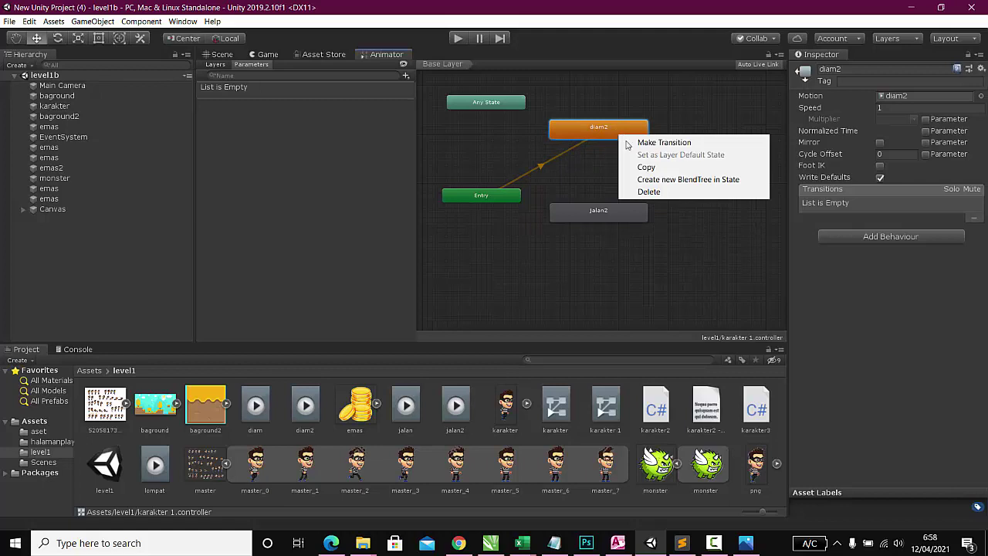
pyautogui.click(629, 144)
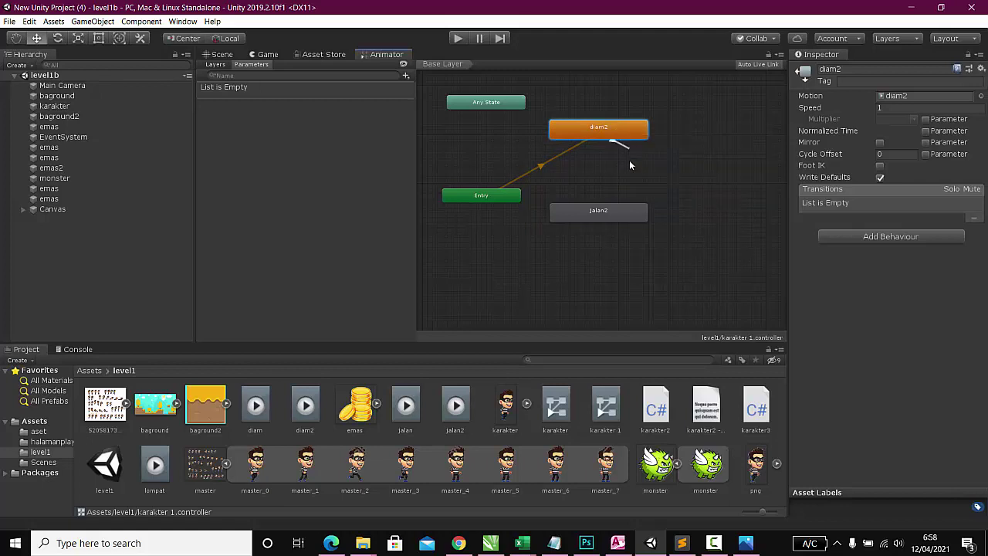
pyautogui.click(611, 213)
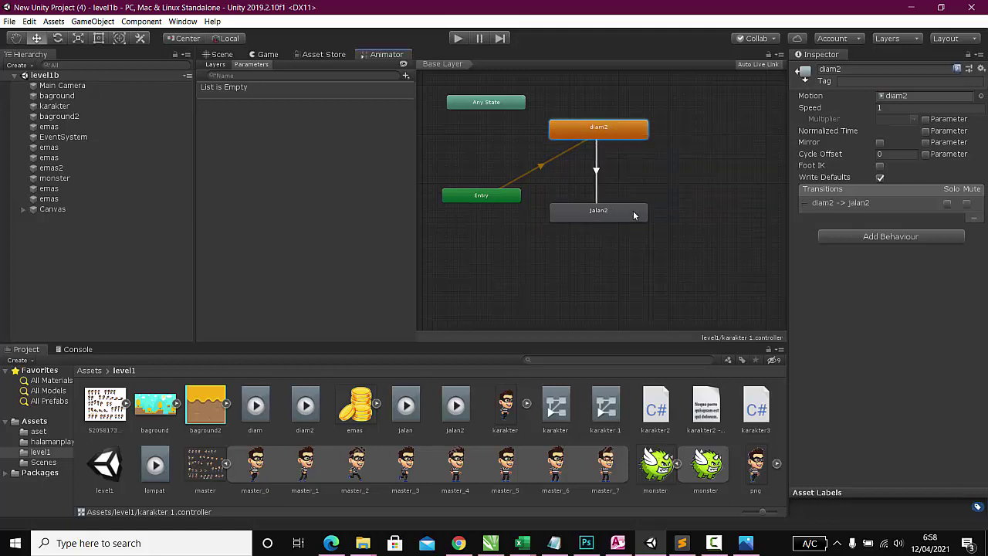
# Add the reverse transition from jalan2 to diam2, then select the diam2-to-jalan2 arrow
pyautogui.click(576, 217)
pyautogui.rightClick(575, 217)
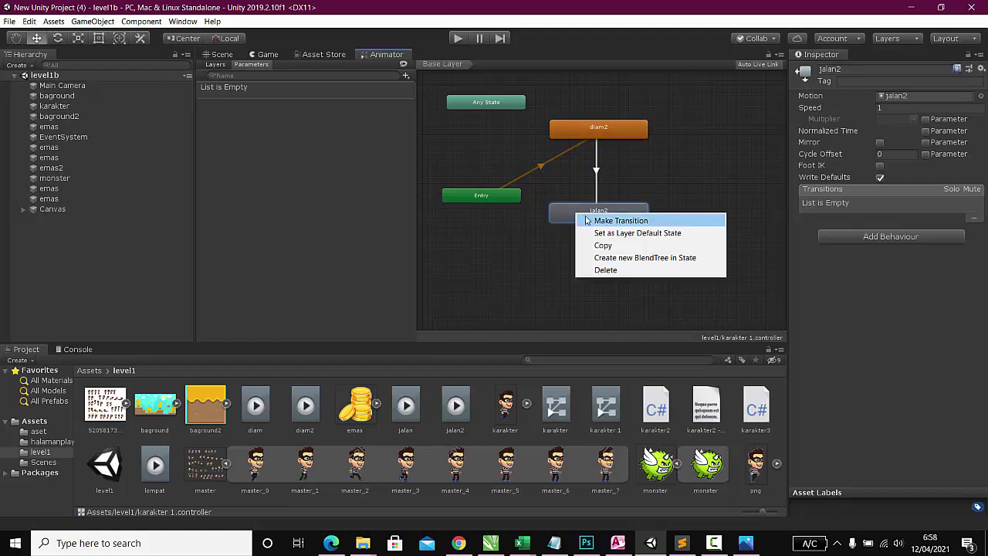
pyautogui.click(584, 219)
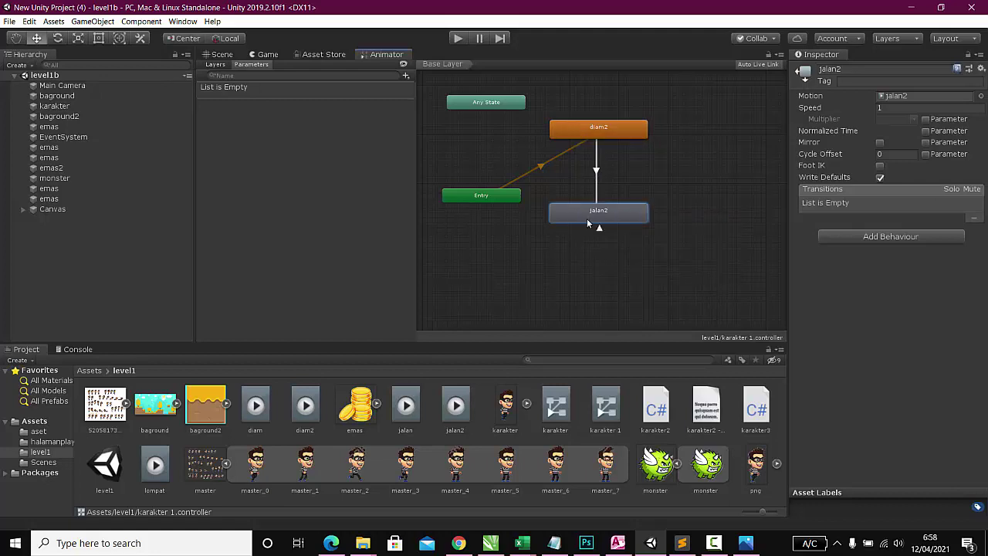
pyautogui.click(608, 144)
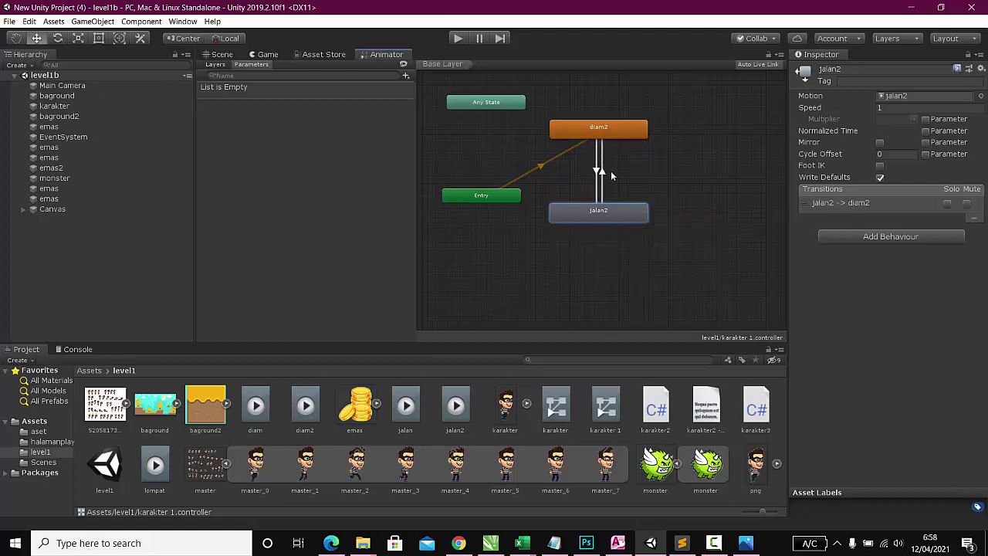
pyautogui.click(599, 171)
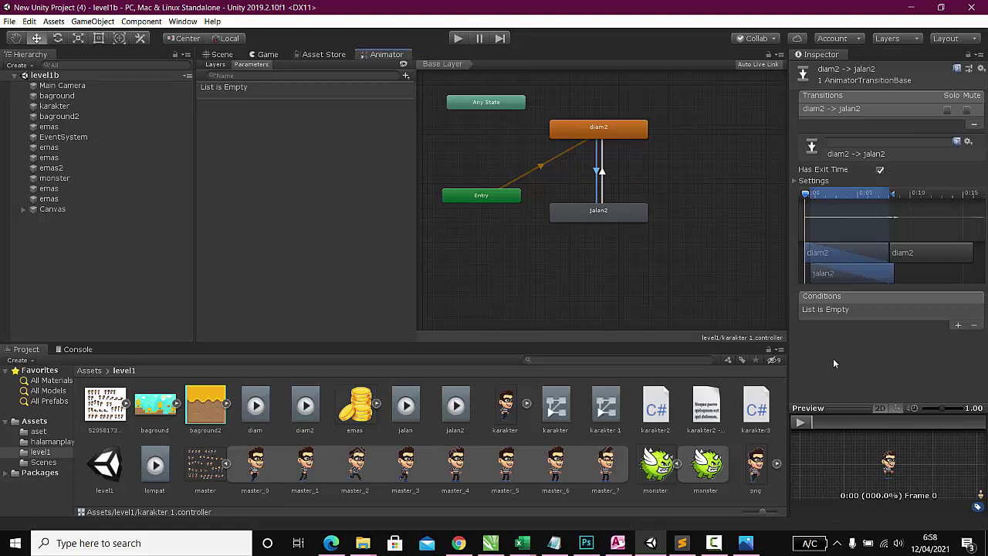
# Turn off Has Exit Time and Fixed Duration on diam2-to-jalan2 and set Transition Duration to 0
pyautogui.click(795, 182)
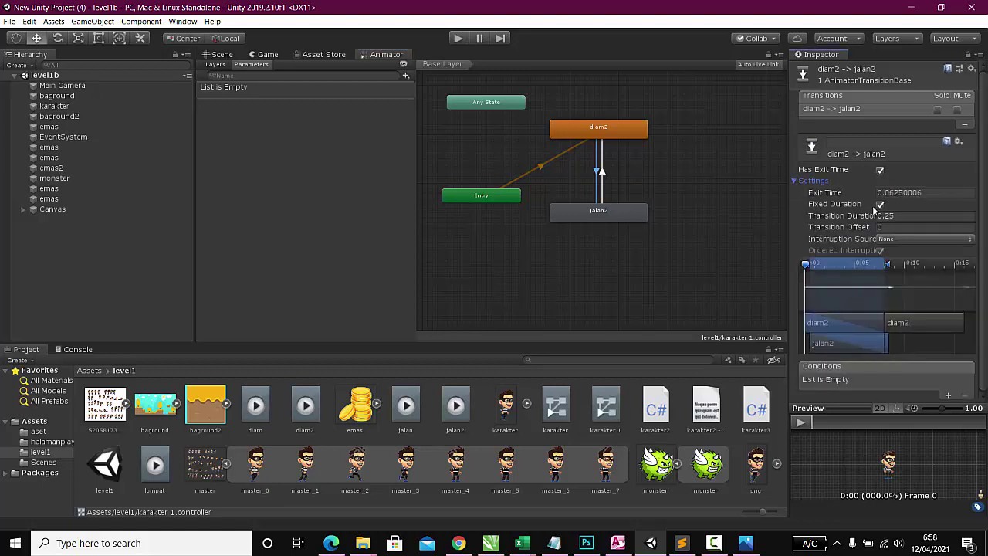
pyautogui.click(880, 170)
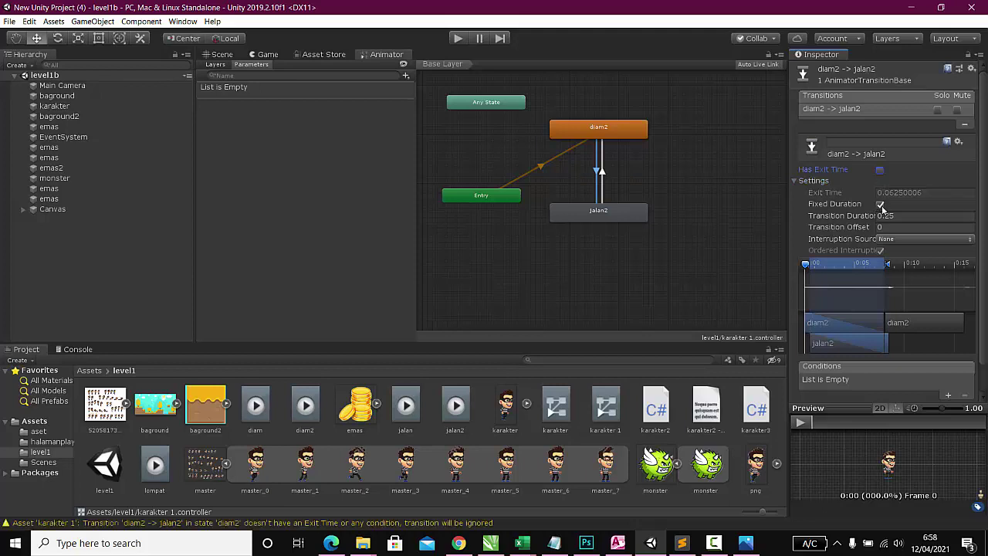
pyautogui.click(880, 205)
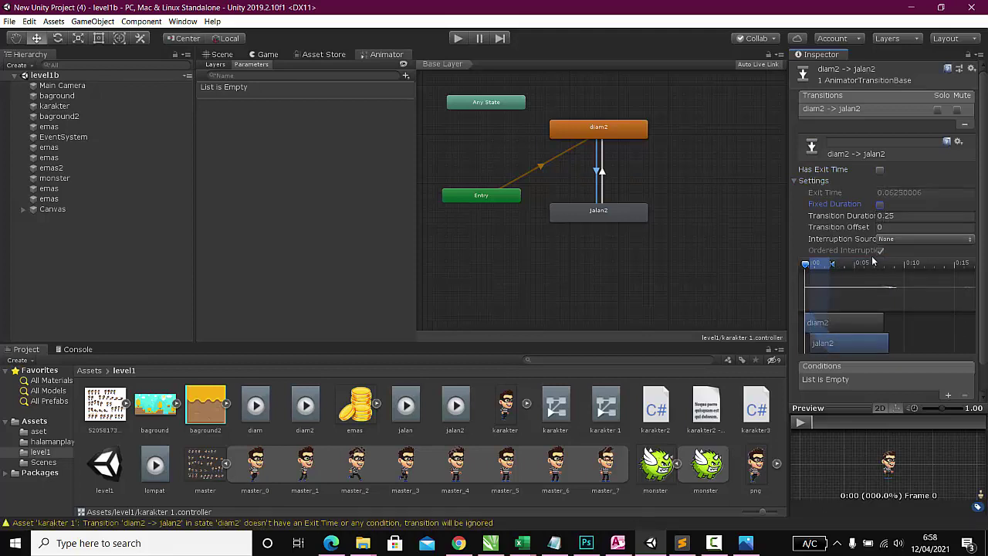
pyautogui.click(905, 218)
pyautogui.doubleClick(905, 218)
pyautogui.write('0')
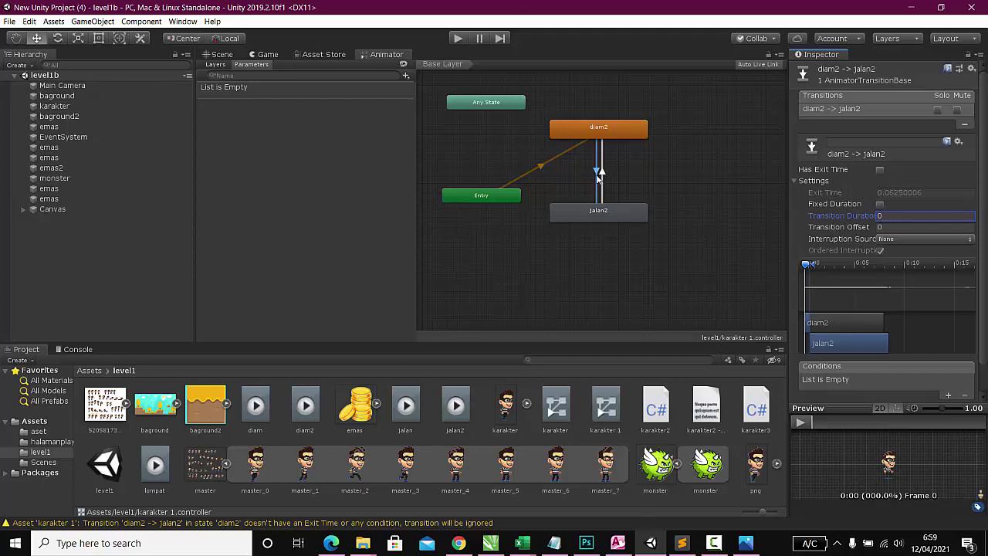
# Apply the same settings to jalan2-to-diam2 (no exit time, no fixed duration, duration 0) and start playing
pyautogui.click(603, 174)
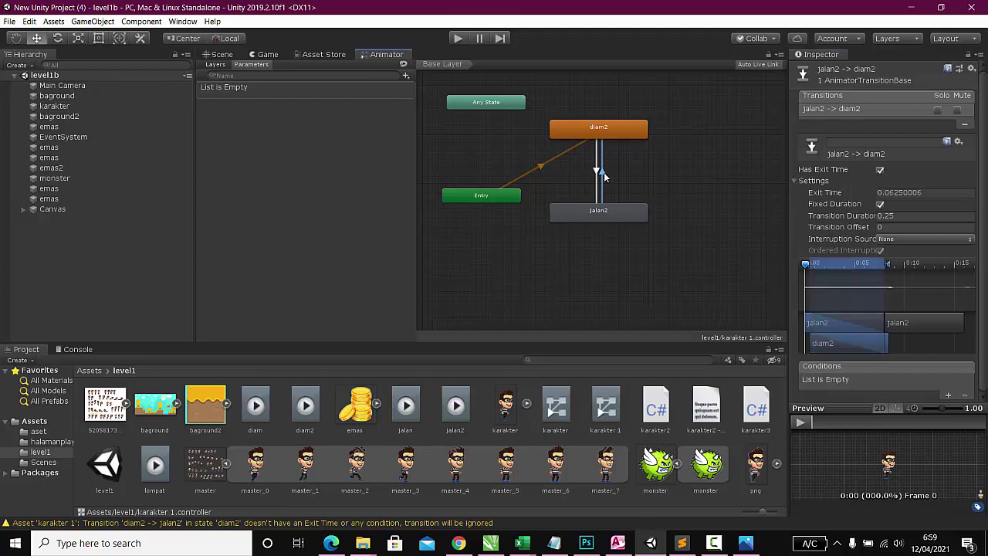
pyautogui.click(880, 170)
pyautogui.click(880, 205)
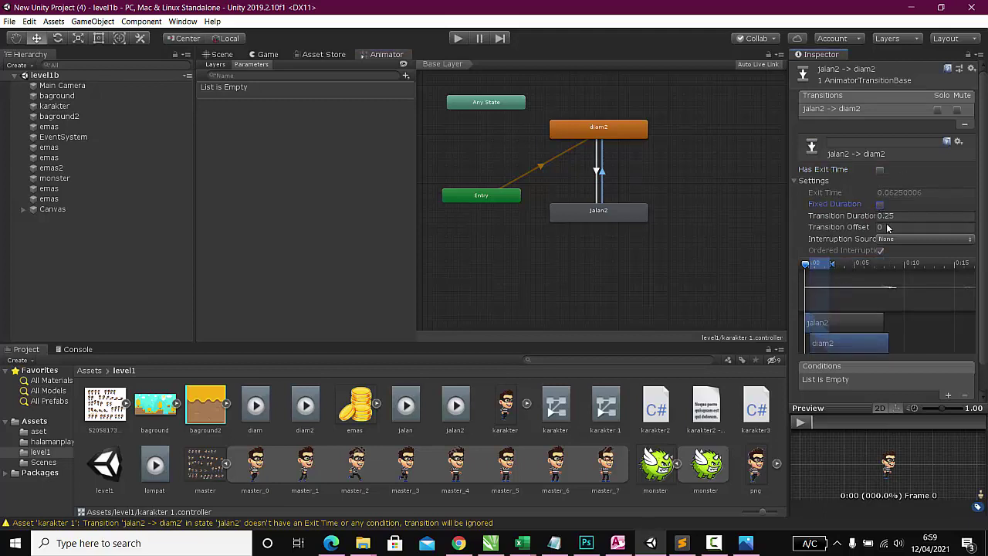
pyautogui.click(898, 217)
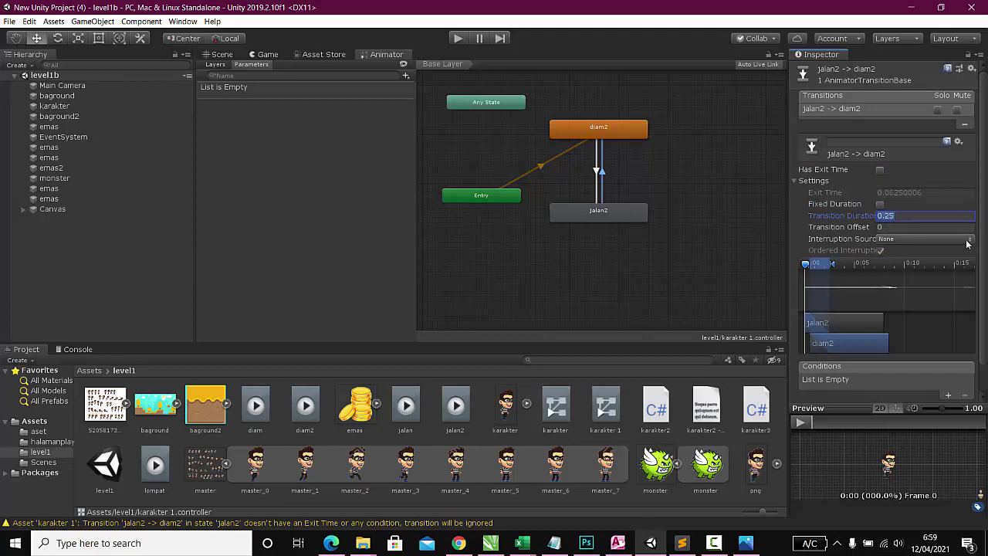
pyautogui.write('0')
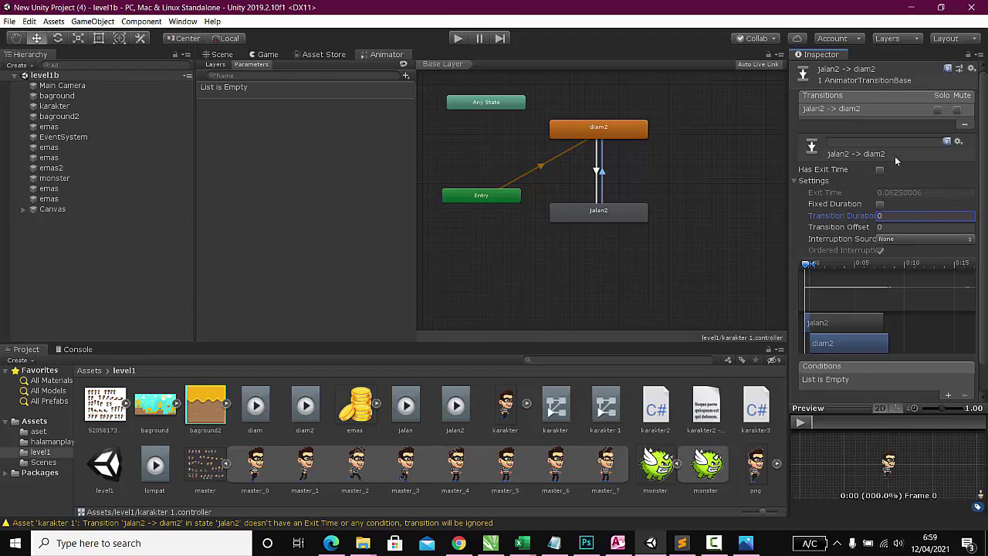
pyautogui.click(457, 39)
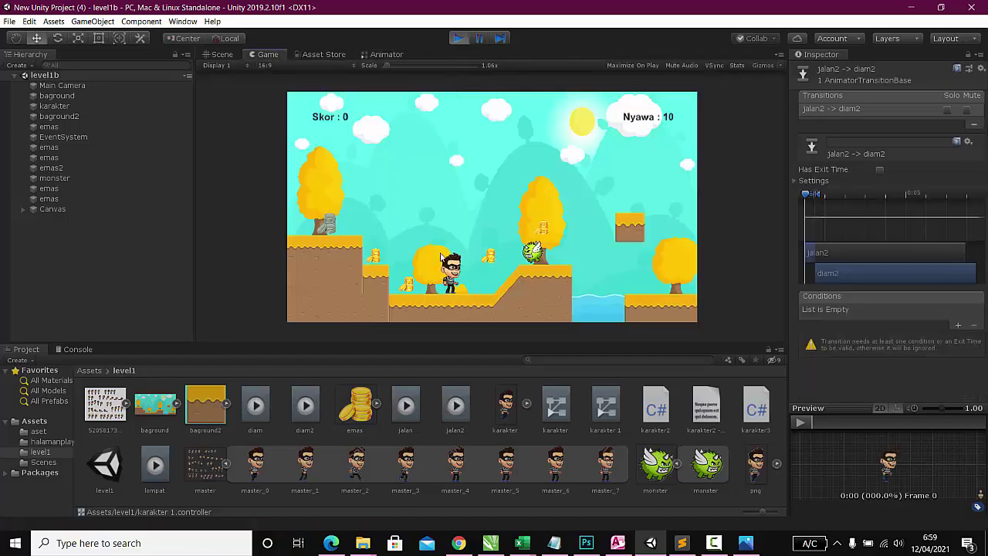
# Walk right then left to collect two coins, stop playing, and switch to Sublime Text
pyautogui.press('Right')
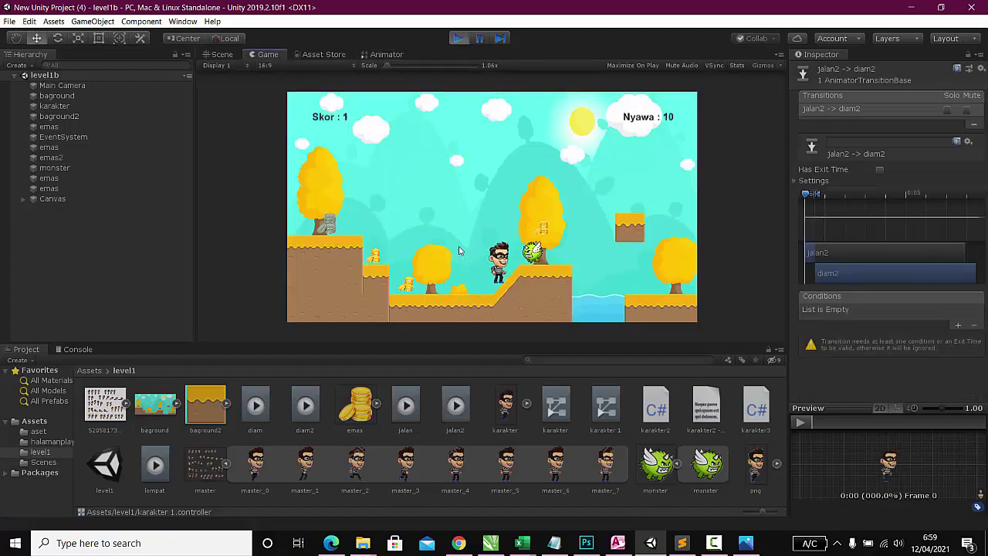
pyautogui.press('Left')
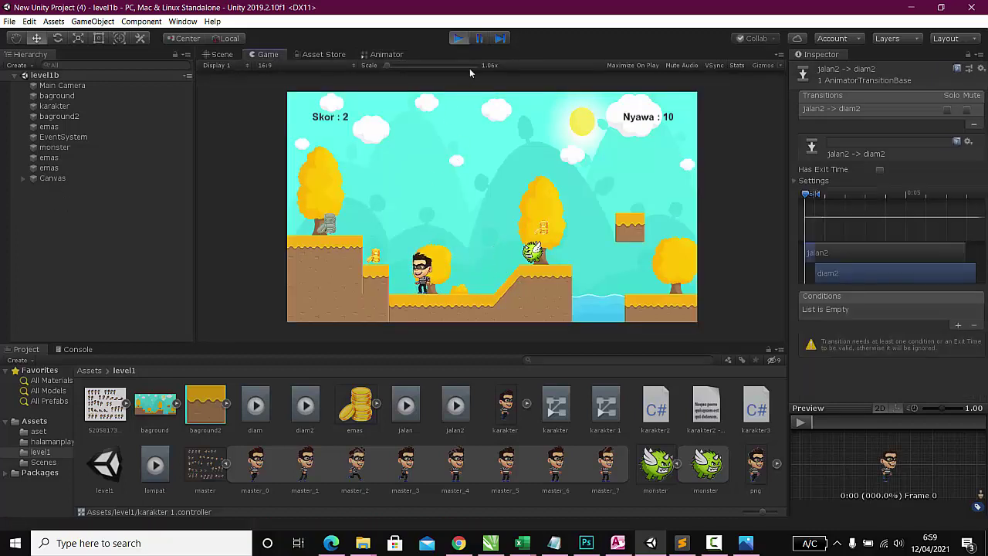
pyautogui.click(456, 40)
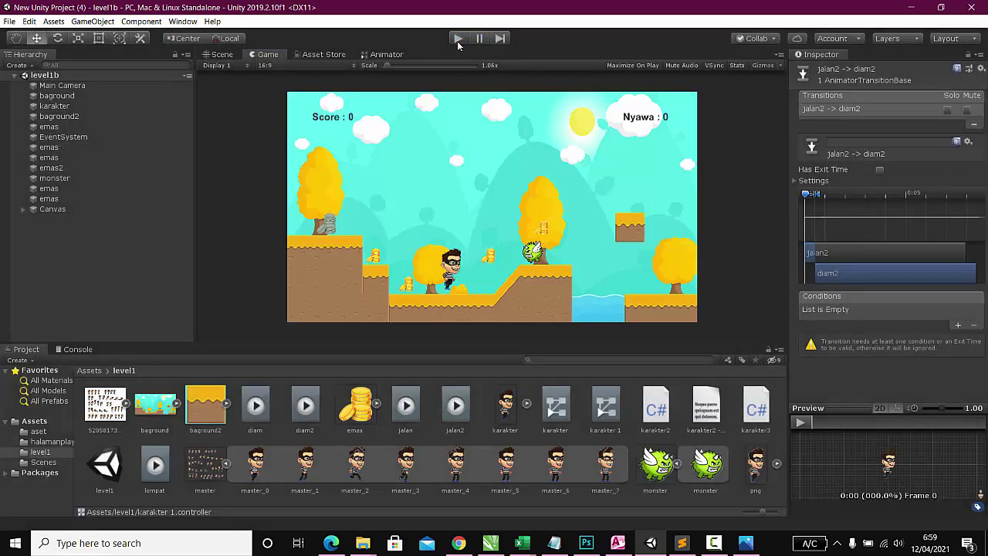
pyautogui.click(682, 543)
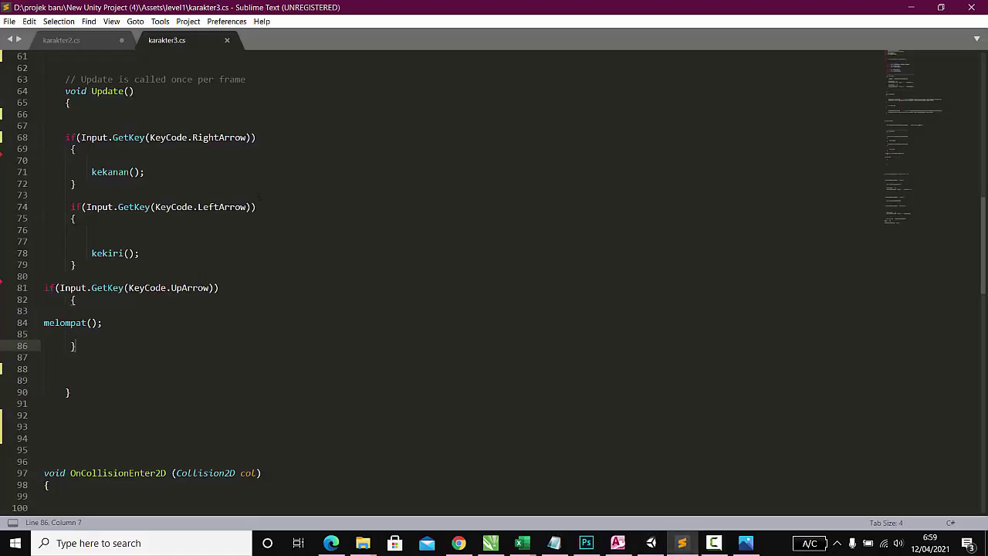
# Copy the diam-check block calling SetTrigger("jalan") from kekanan() in karakter2.cs
pyautogui.click(87, 41)
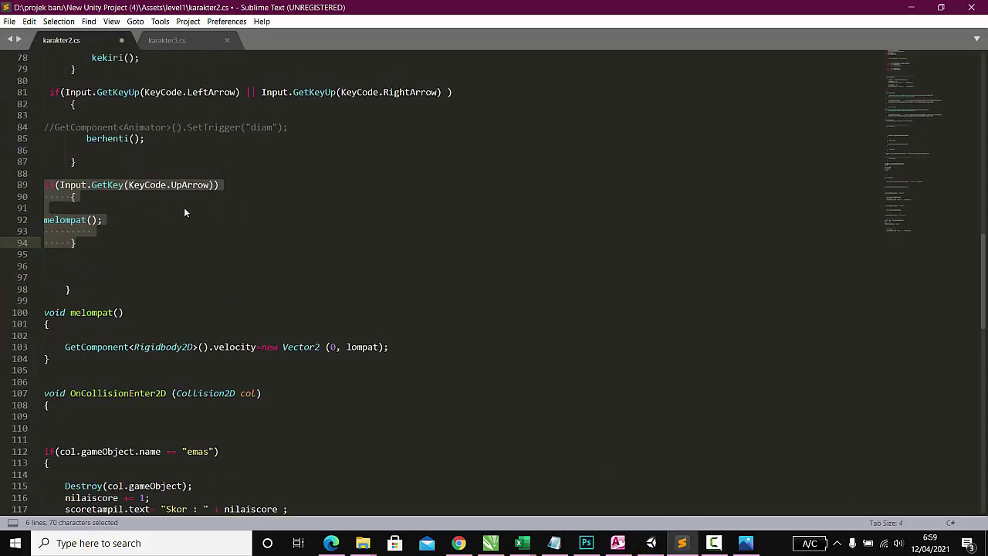
pyautogui.scroll(5, 184, 207)
pyautogui.scroll(10, 185, 224)
pyautogui.scroll(8, 185, 225)
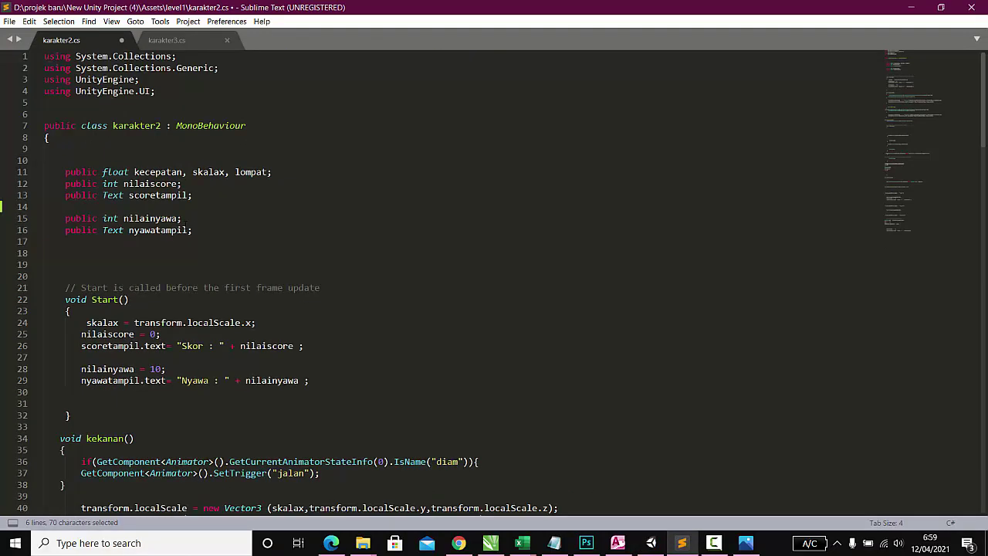
pyautogui.scroll(-5, 184, 224)
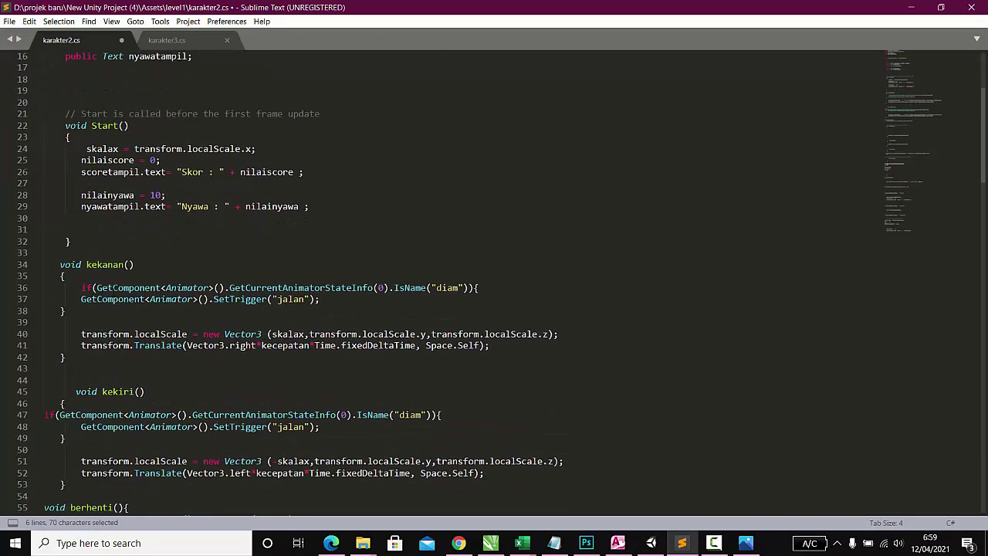
pyautogui.scroll(-2, 185, 224)
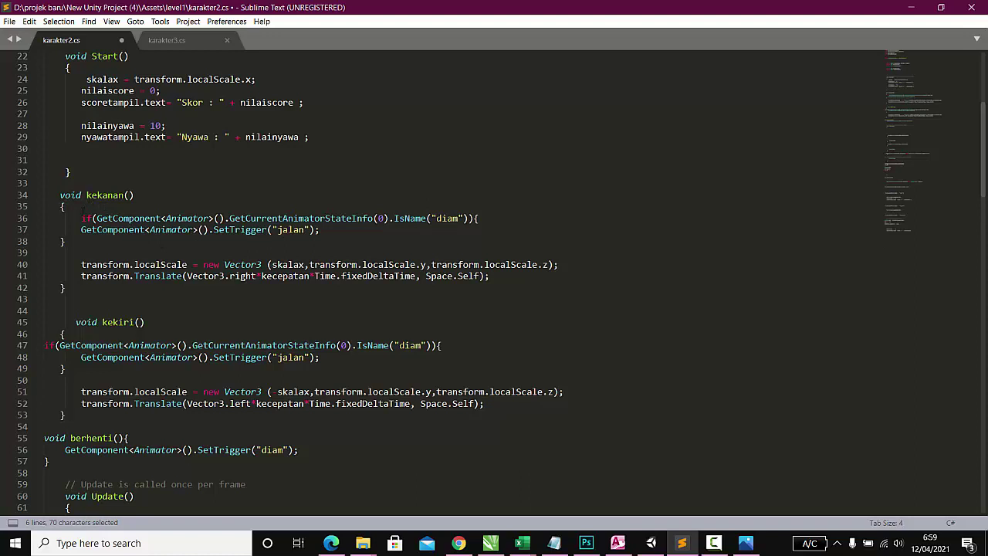
pyautogui.moveTo(81, 218); pyautogui.dragTo(65, 242)
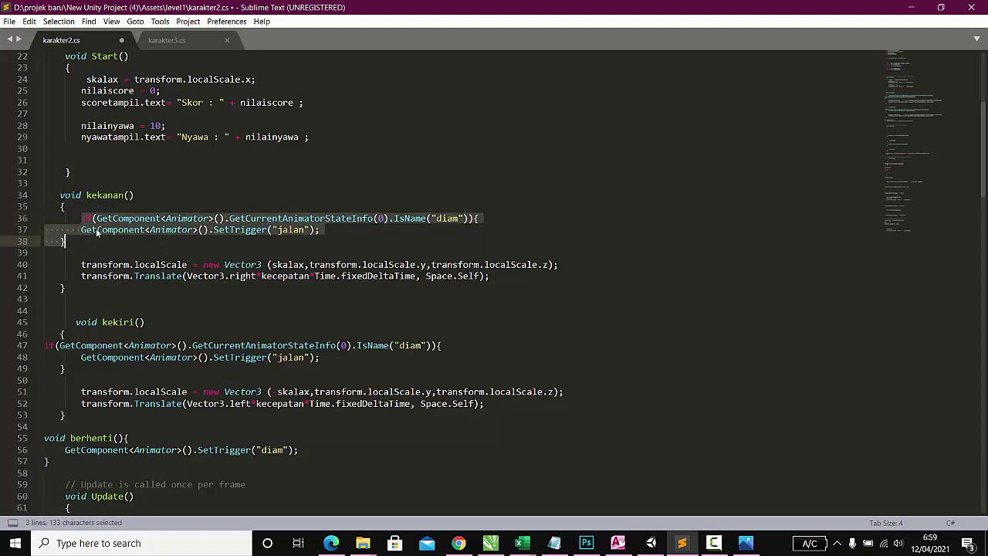
pyautogui.rightClick(96, 230)
pyautogui.click(123, 266)
# Paste the block into karakter3.cs's kekanan() on line 42, below the rightward Translate line
pyautogui.click(190, 44)
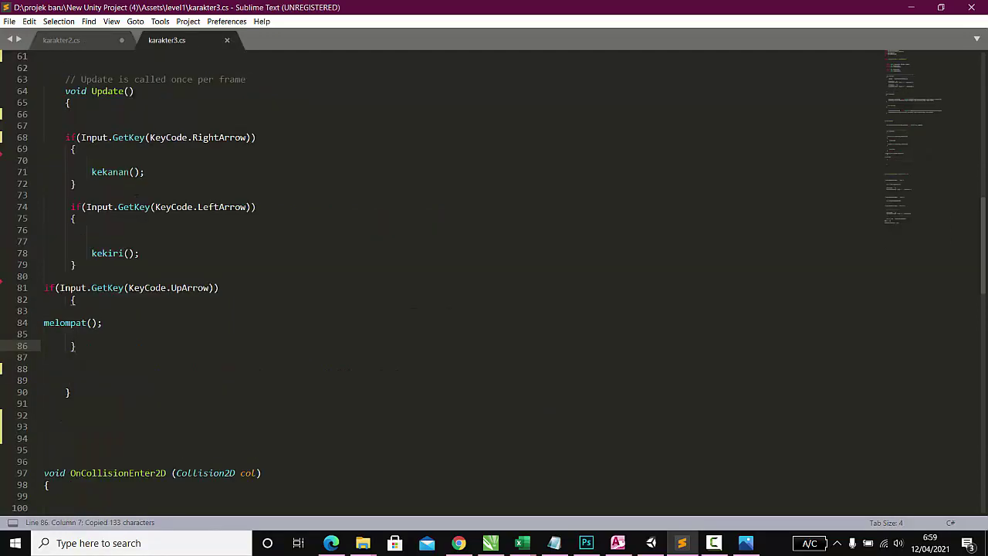
pyautogui.scroll(1, 139, 228)
pyautogui.scroll(-2, 139, 227)
pyautogui.scroll(-3, 139, 228)
pyautogui.scroll(5, 139, 228)
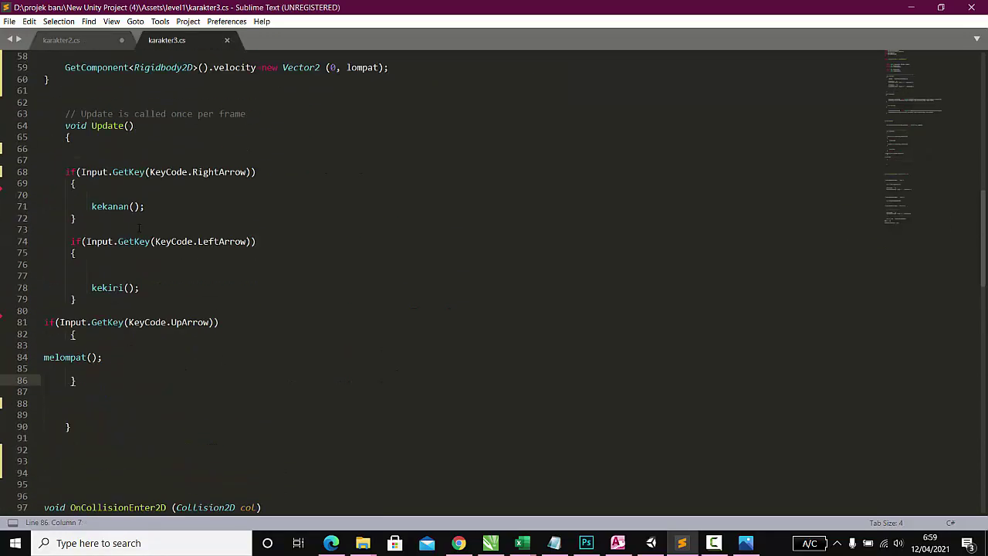
pyautogui.scroll(6, 139, 228)
pyautogui.scroll(6, 139, 228)
pyautogui.scroll(6, 139, 228)
pyautogui.scroll(-3, 139, 228)
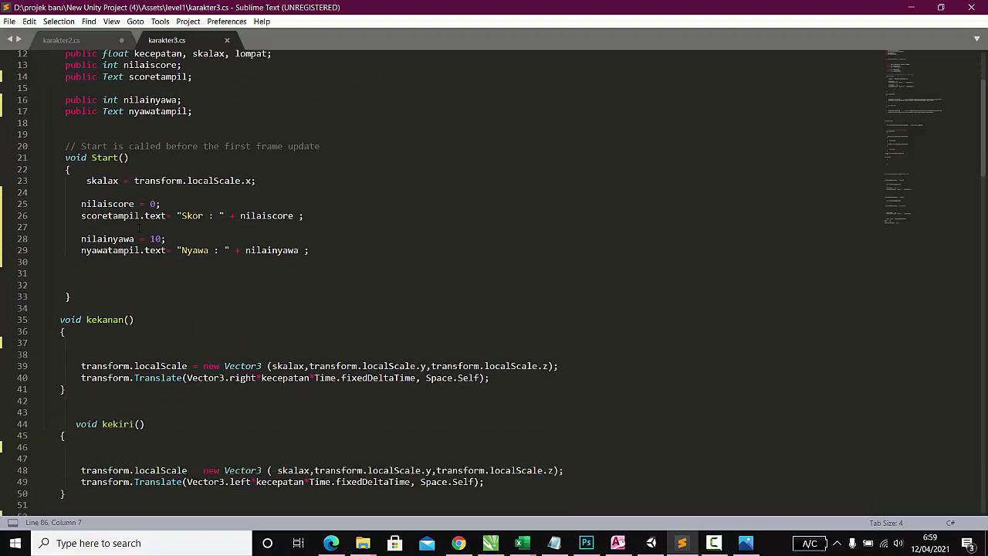
pyautogui.scroll(-1, 139, 229)
pyautogui.click(116, 334)
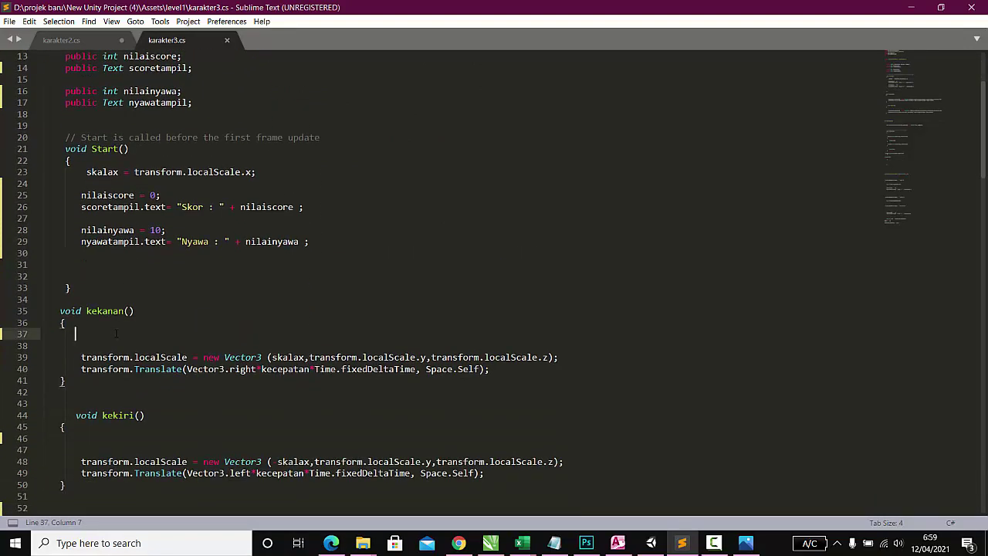
pyautogui.press('Down')
pyautogui.press('Down')
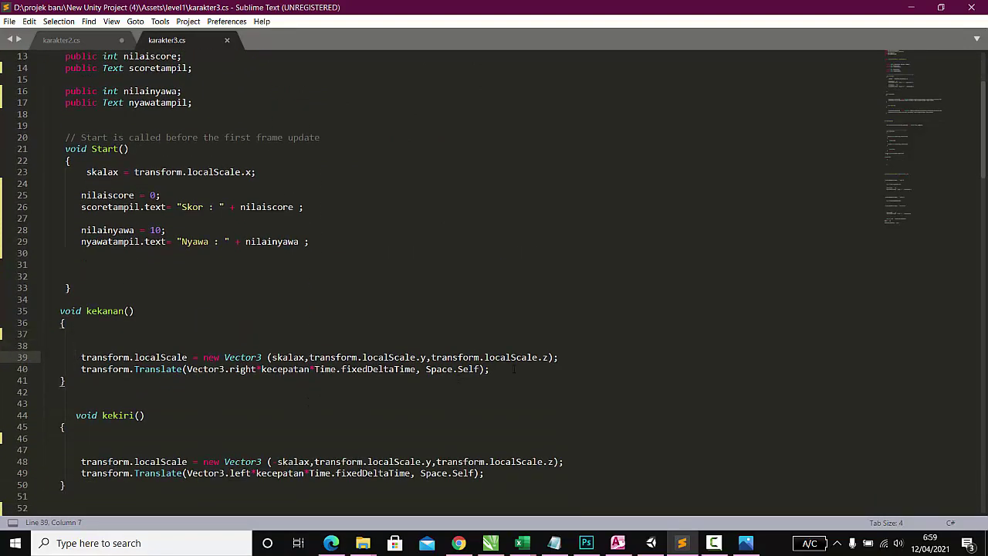
pyautogui.click(513, 369)
pyautogui.press('Return')
pyautogui.press('Return')
pyautogui.press('Return')
pyautogui.press('Return')
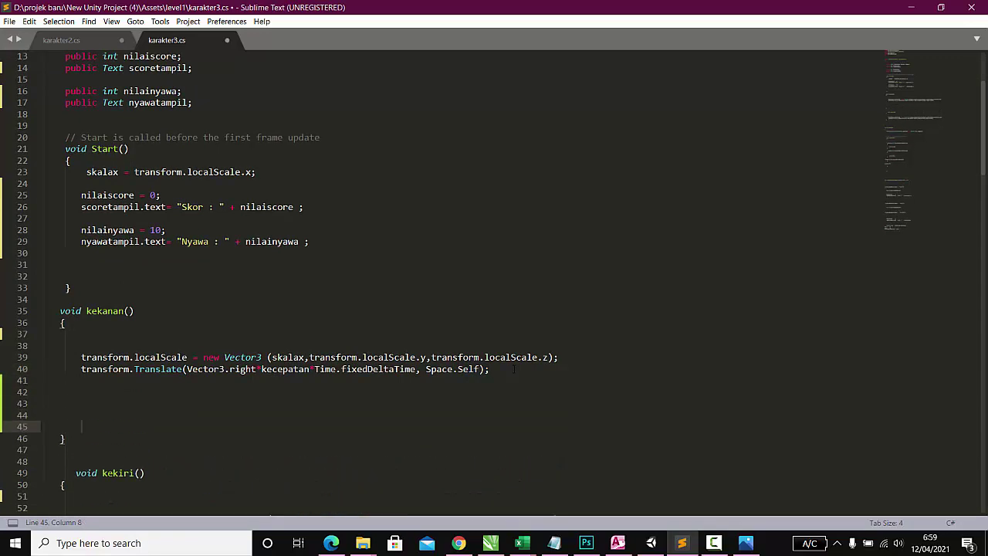
pyautogui.click(148, 389)
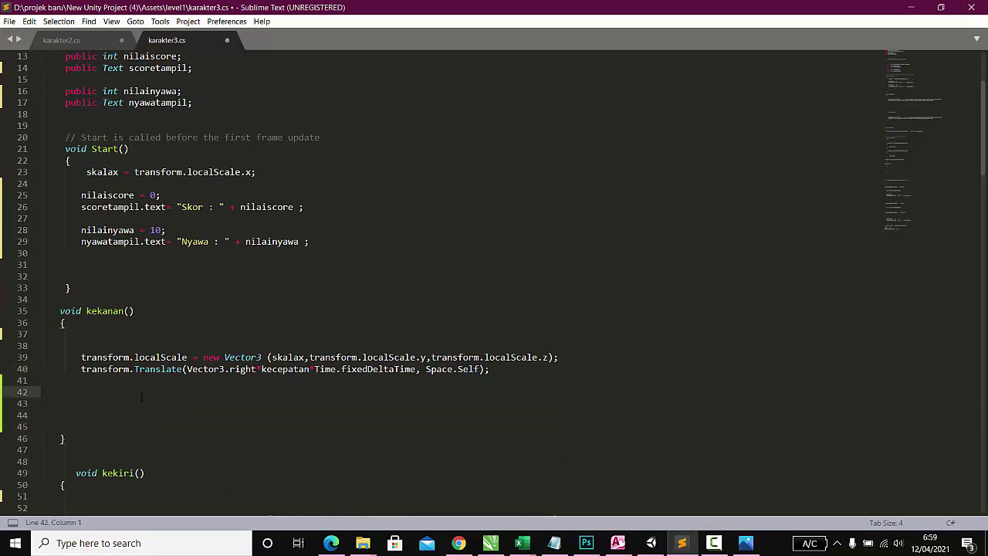
pyautogui.hotkey('ctrl', 'v')
pyautogui.scroll(-2, 309, 278)
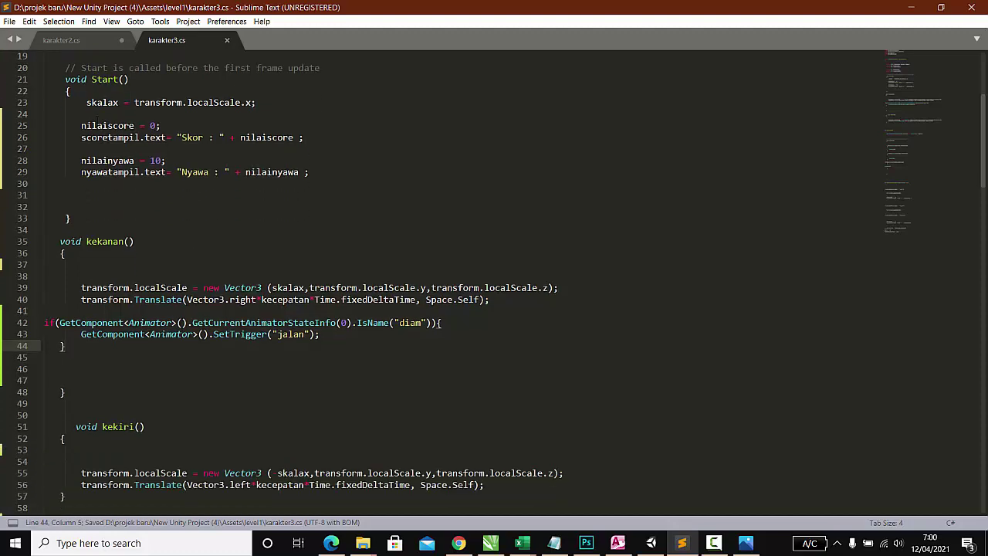
pyautogui.hotkey('ctrl', 'Tab')
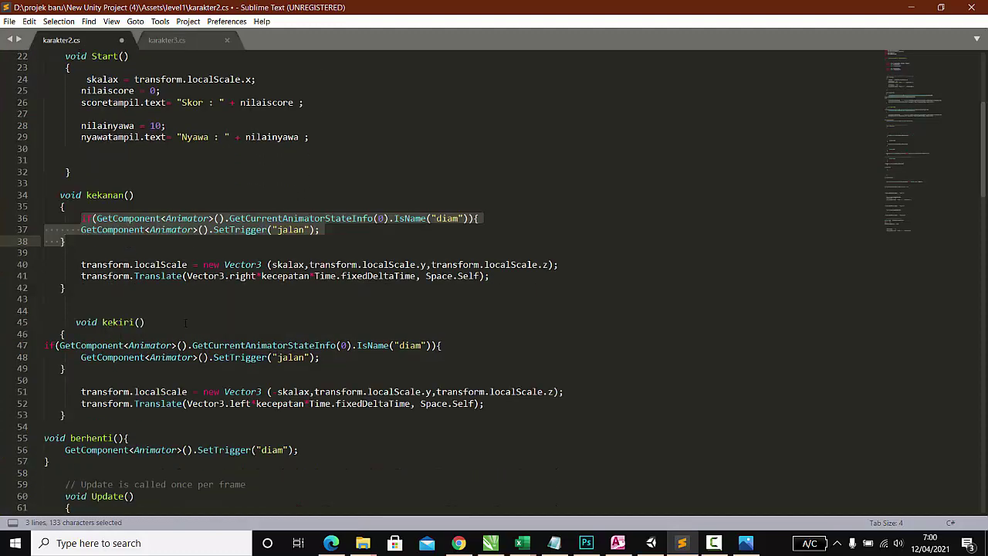
# Copy the berhenti() method, which sets the diam trigger, from karakter2.cs
pyautogui.scroll(-3, 165, 300)
pyautogui.scroll(-1, 165, 301)
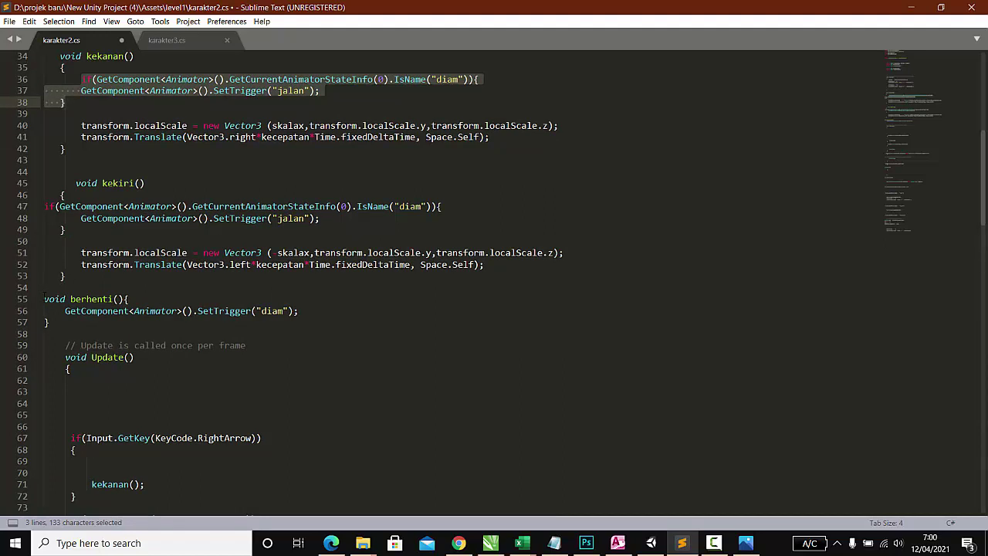
pyautogui.moveTo(44, 299); pyautogui.dragTo(50, 322)
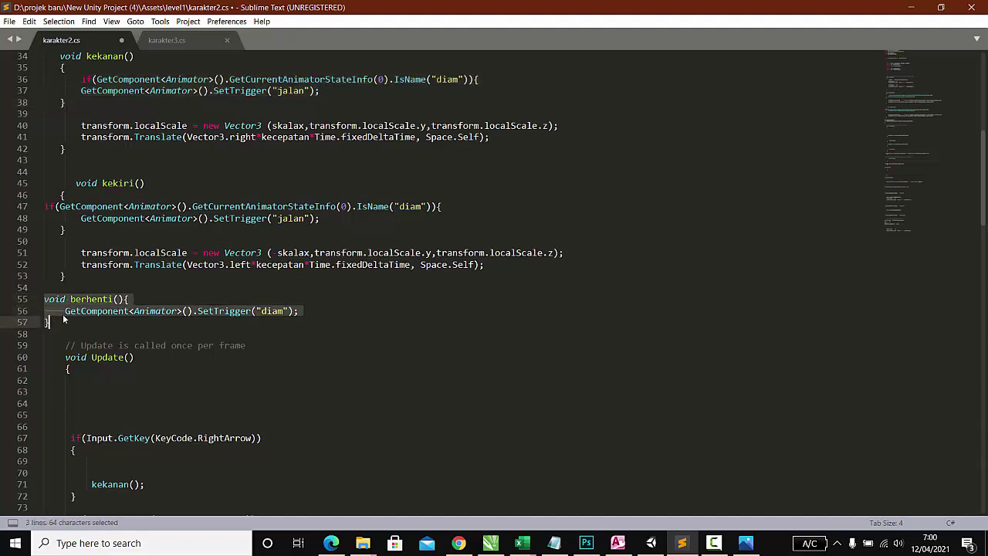
pyautogui.rightClick(92, 301)
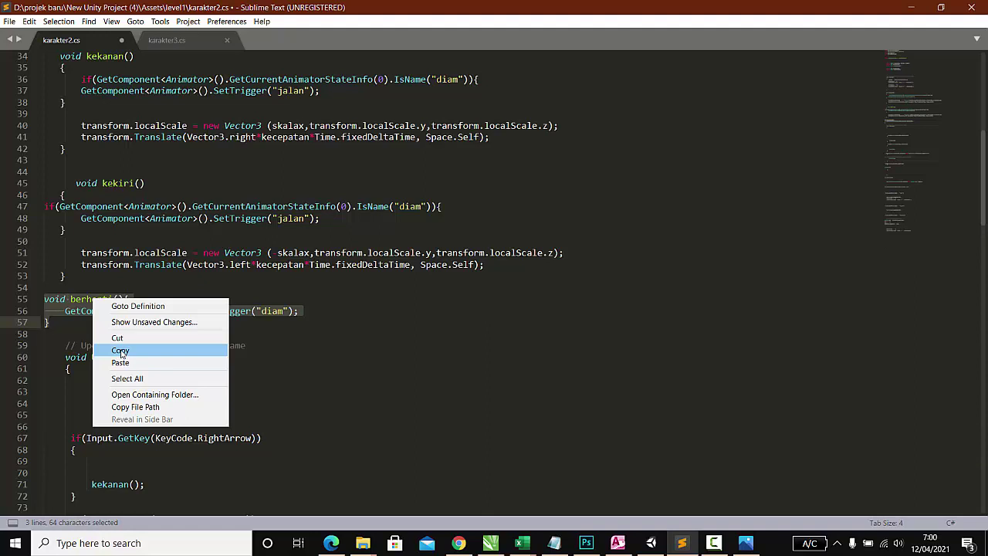
pyautogui.click(121, 352)
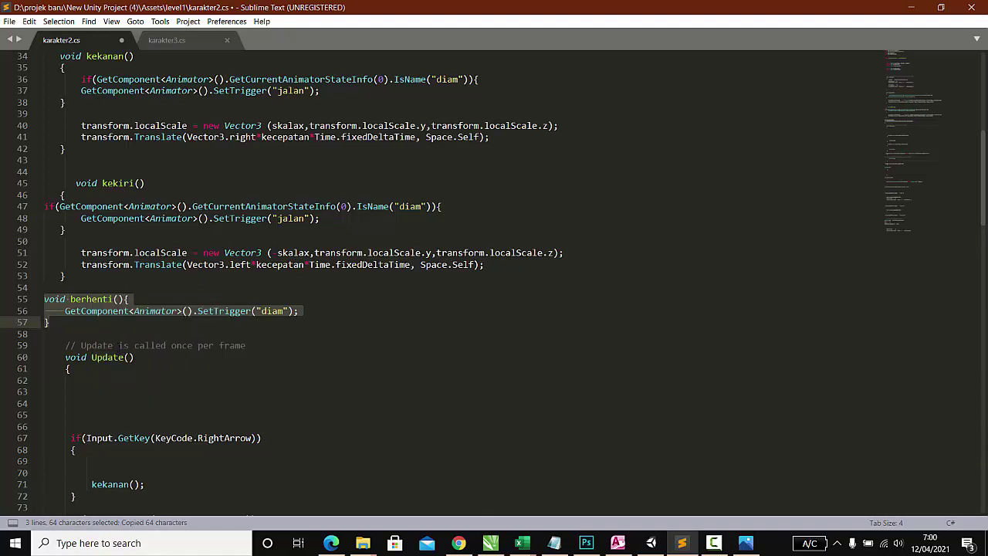
# Paste berhenti() into karakter3.cs just below Start() and save the file
pyautogui.click(166, 40)
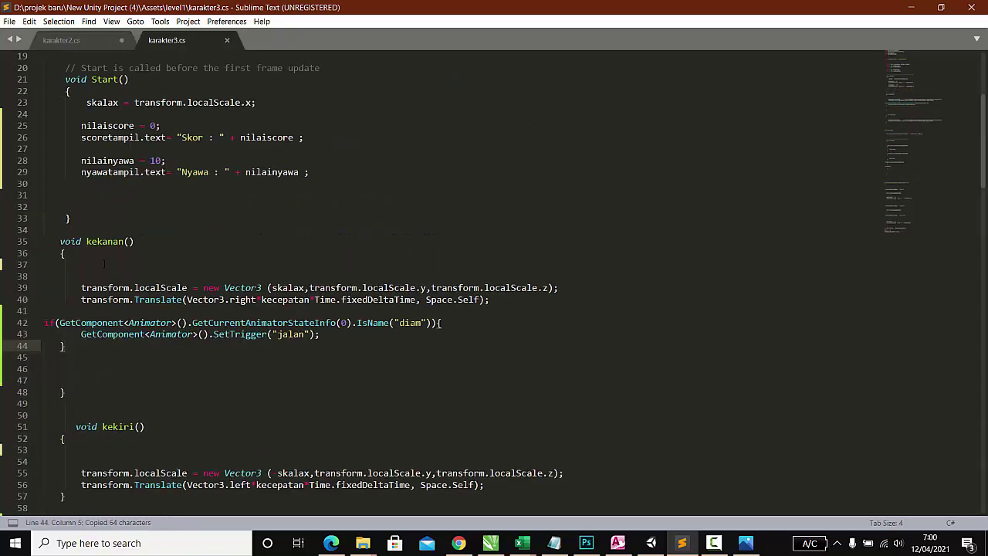
pyautogui.click(101, 221)
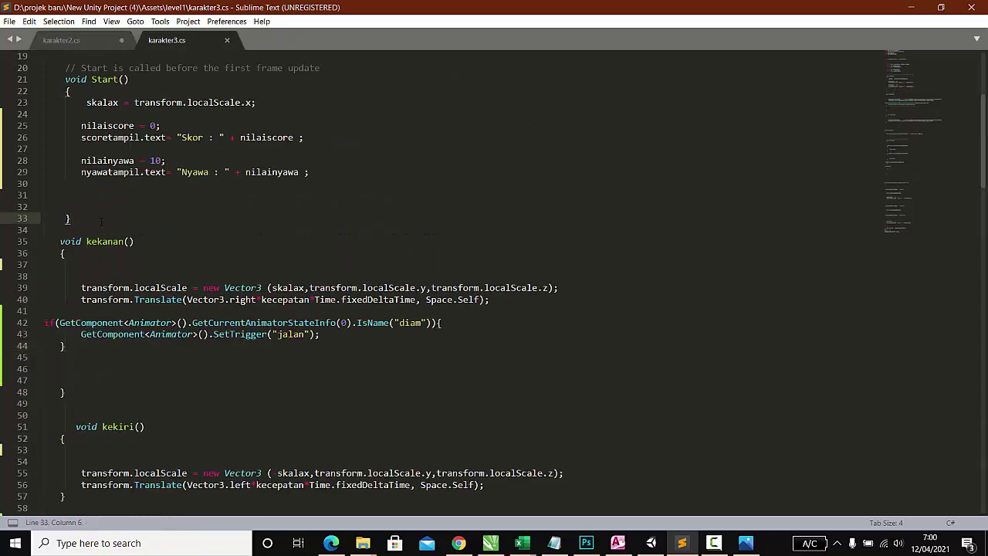
pyautogui.scroll(-1, 100, 221)
pyautogui.scroll(-5, 116, 270)
pyautogui.scroll(-3, 136, 345)
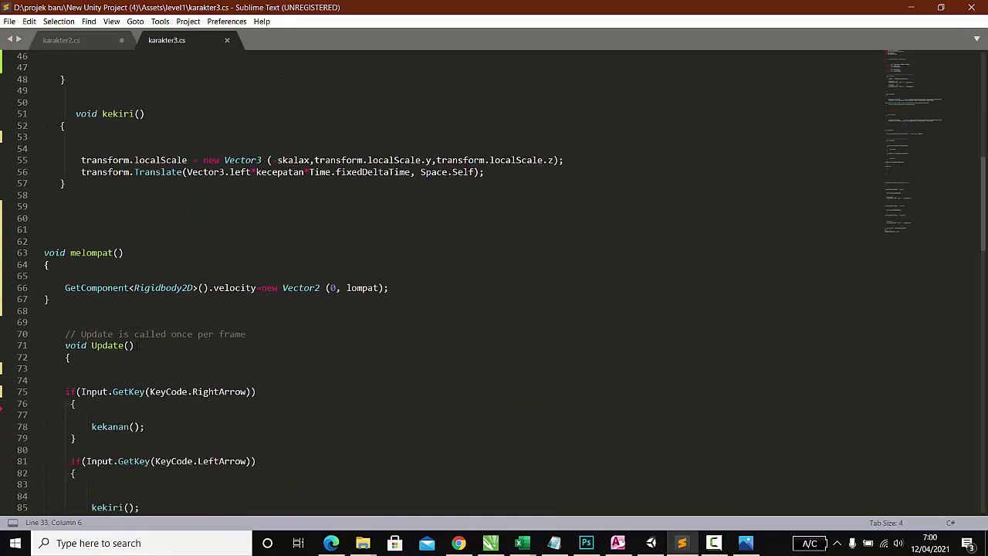
pyautogui.click(80, 229)
pyautogui.scroll(14, 80, 230)
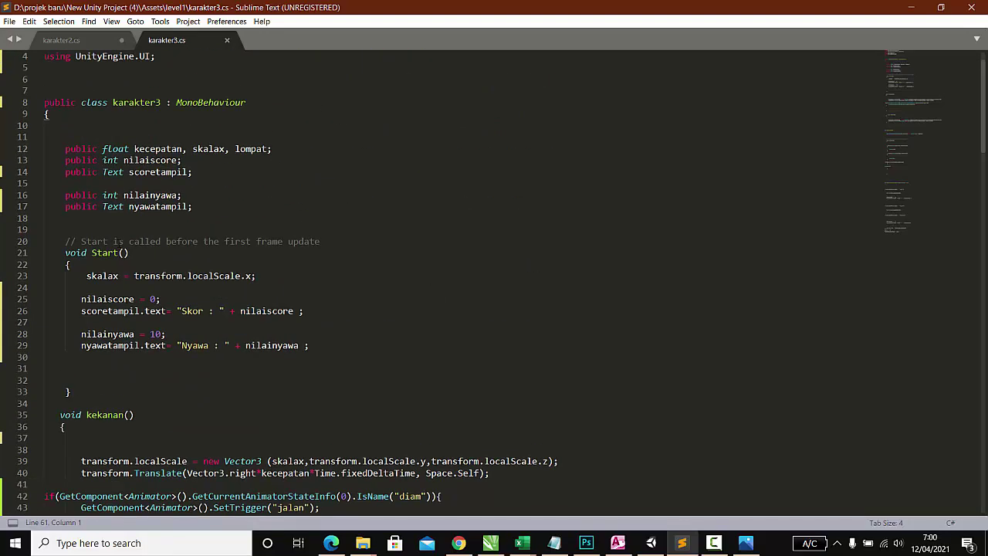
pyautogui.click(125, 392)
pyautogui.press('Return')
pyautogui.press('Return')
pyautogui.press('Return')
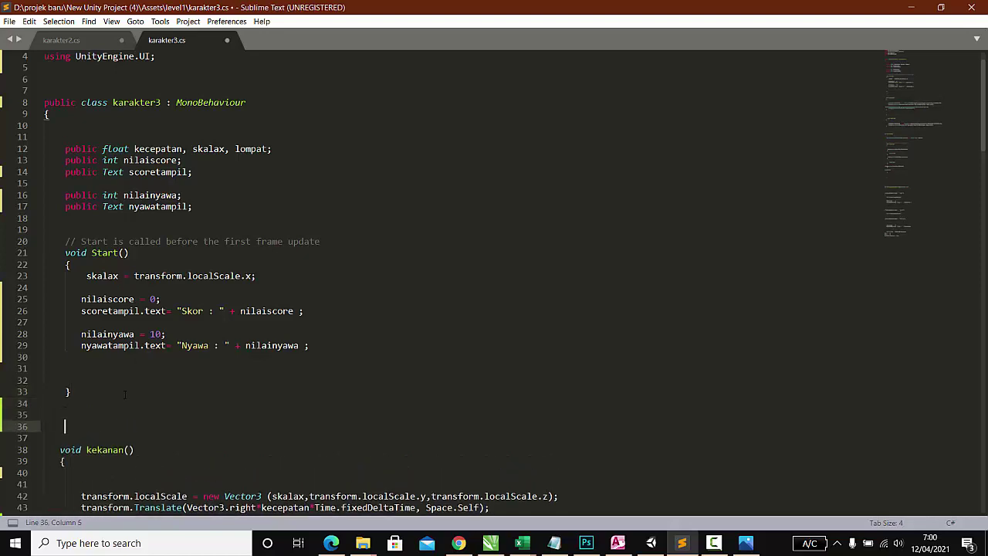
pyautogui.press('Return')
pyautogui.click(108, 423)
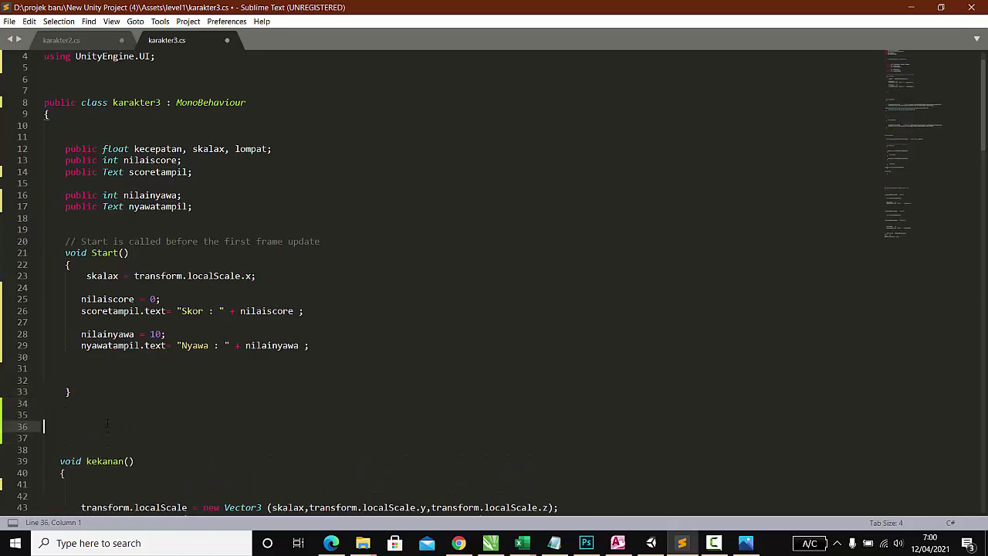
pyautogui.hotkey('ctrl', 'v')
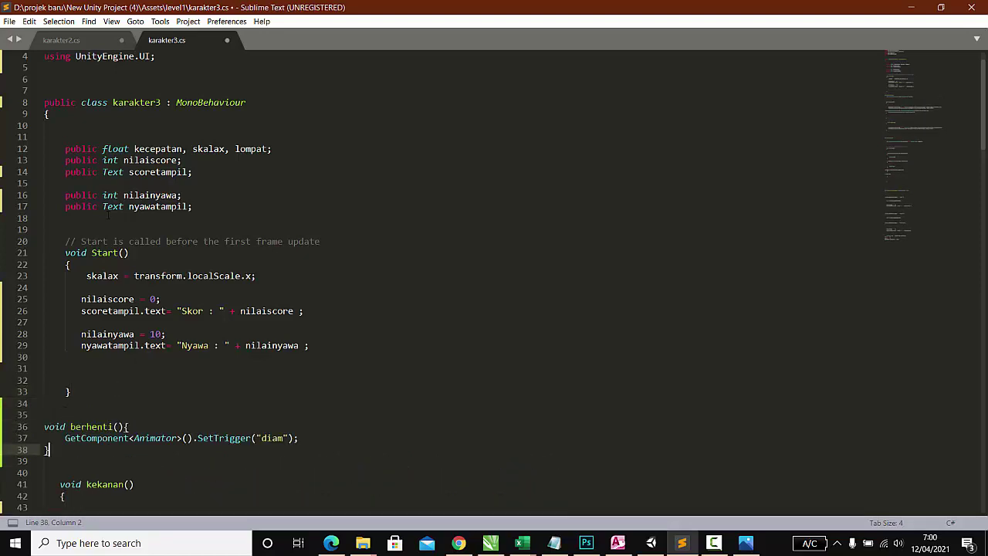
pyautogui.hotkey('ctrl', 's')
pyautogui.scroll(-3, 108, 218)
pyautogui.scroll(-3, 154, 170)
pyautogui.scroll(-3, 199, 110)
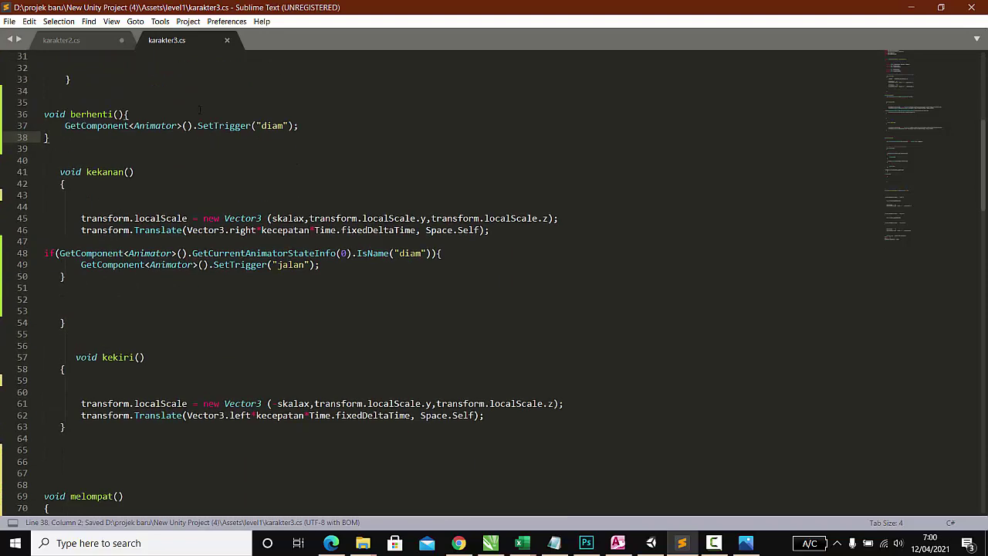
pyautogui.click(74, 43)
# In karakter2.cs, jump from the kekanan call on line 71 to its definition with F12
pyautogui.scroll(-4, 177, 321)
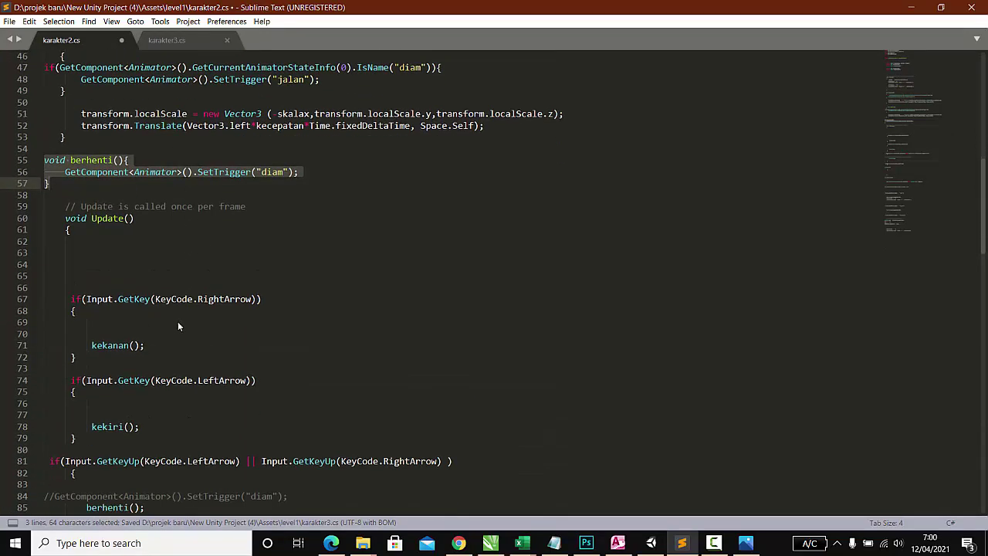
pyautogui.scroll(-4, 177, 321)
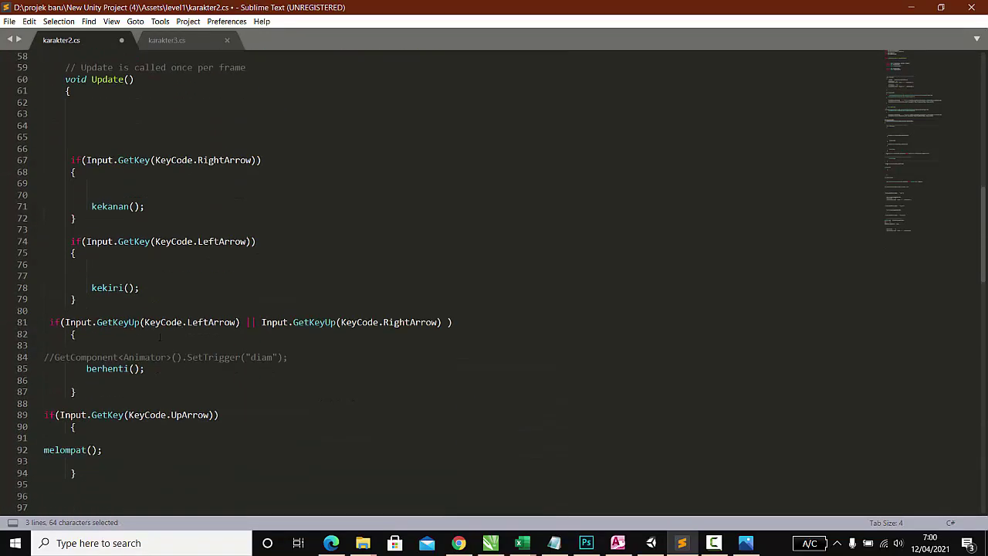
pyautogui.scroll(-1, 160, 337)
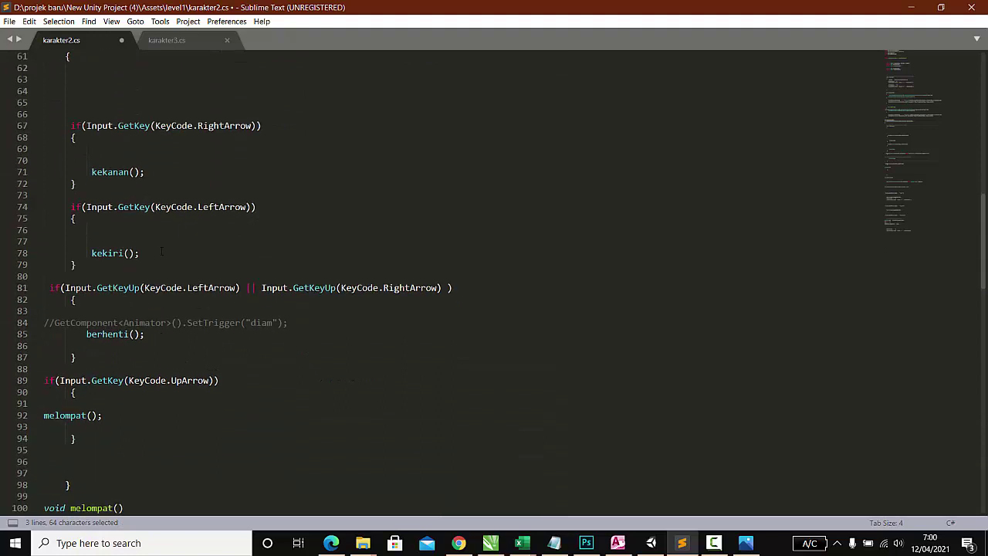
pyautogui.scroll(1, 161, 253)
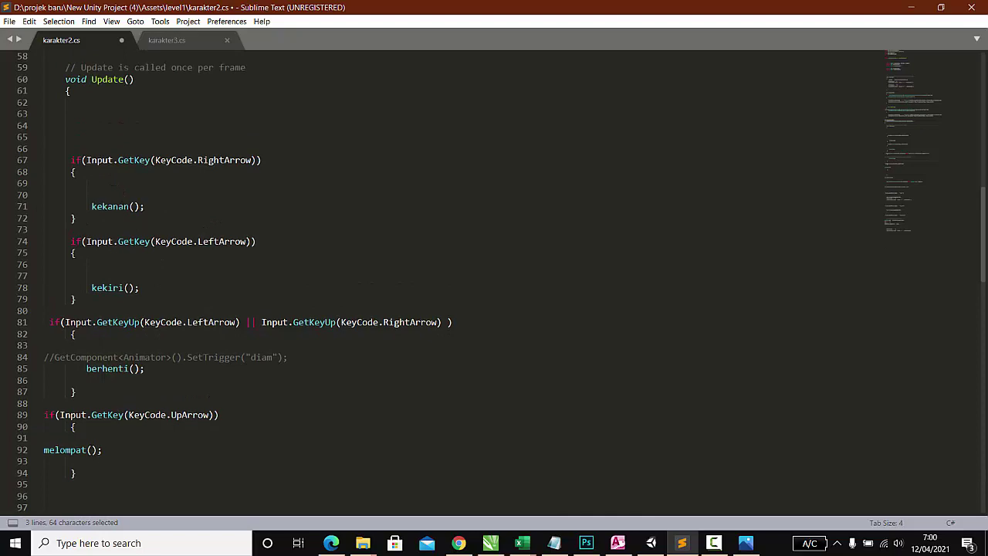
pyautogui.doubleClick(94, 206)
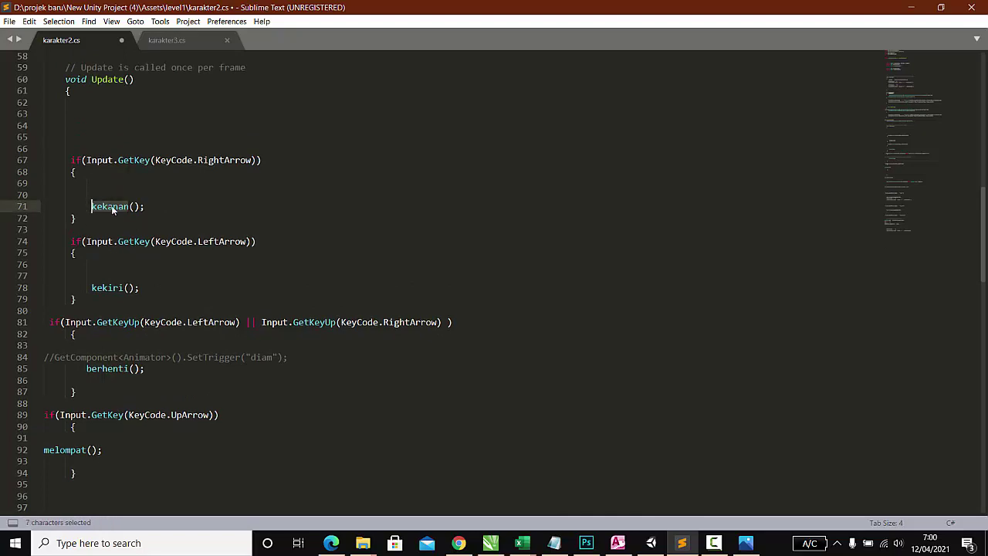
pyautogui.moveTo(94, 206)
pyautogui.press('F12')
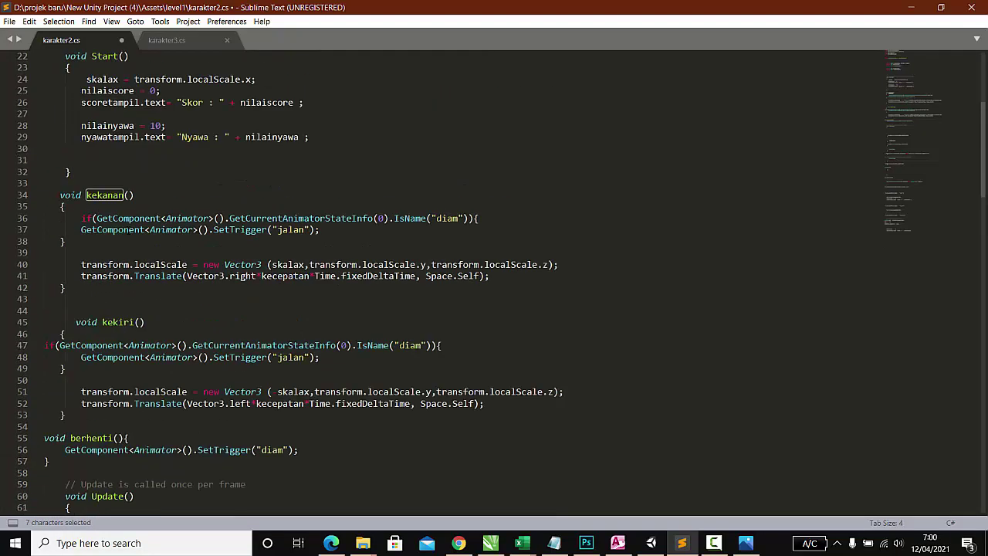
# Copy karakter2.cs's key-release if-block, lines 81–87, which calls berhenti()
pyautogui.scroll(-2, 494, 278)
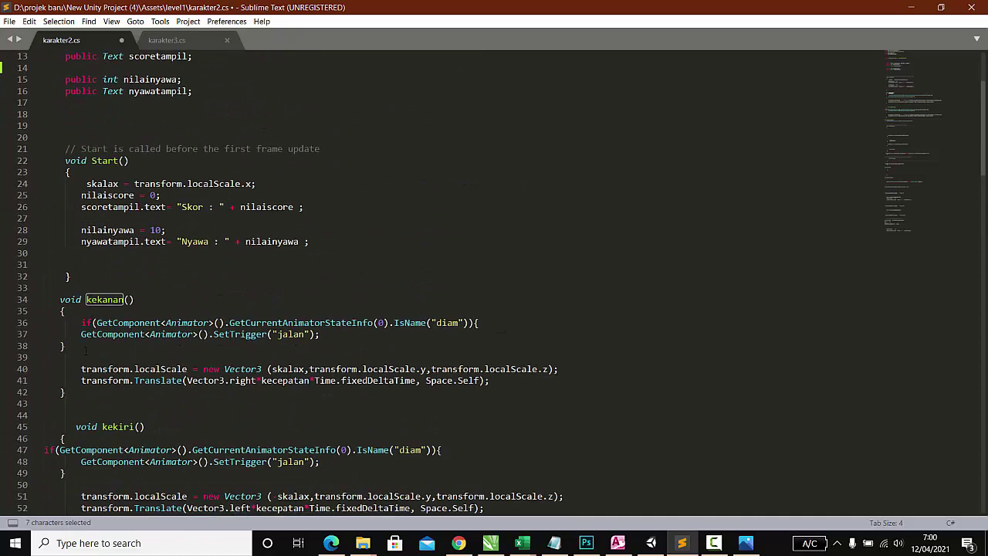
pyautogui.scroll(-14, 97, 352)
pyautogui.scroll(-7, 97, 353)
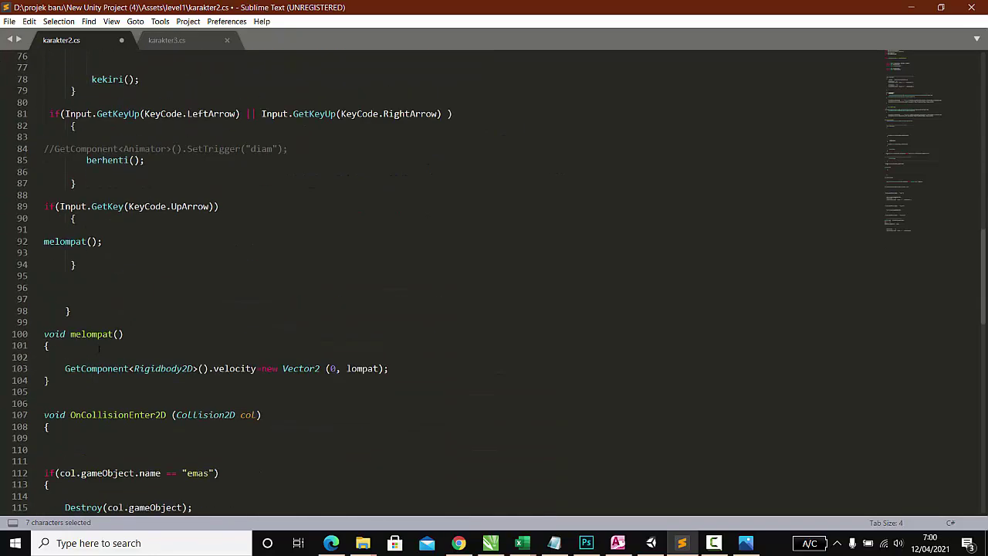
pyautogui.scroll(-1, 92, 331)
pyautogui.scroll(3, 91, 324)
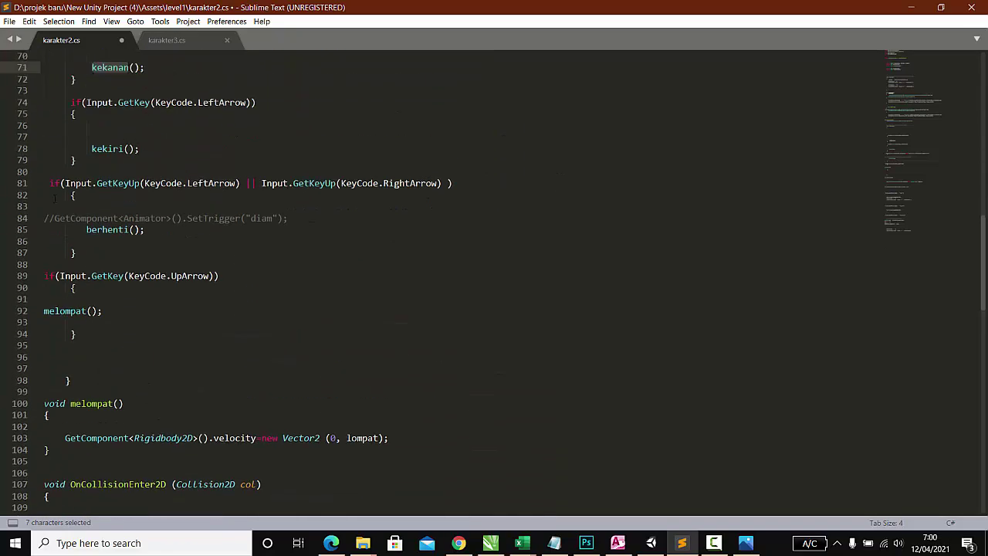
pyautogui.moveTo(48, 183); pyautogui.dragTo(90, 254)
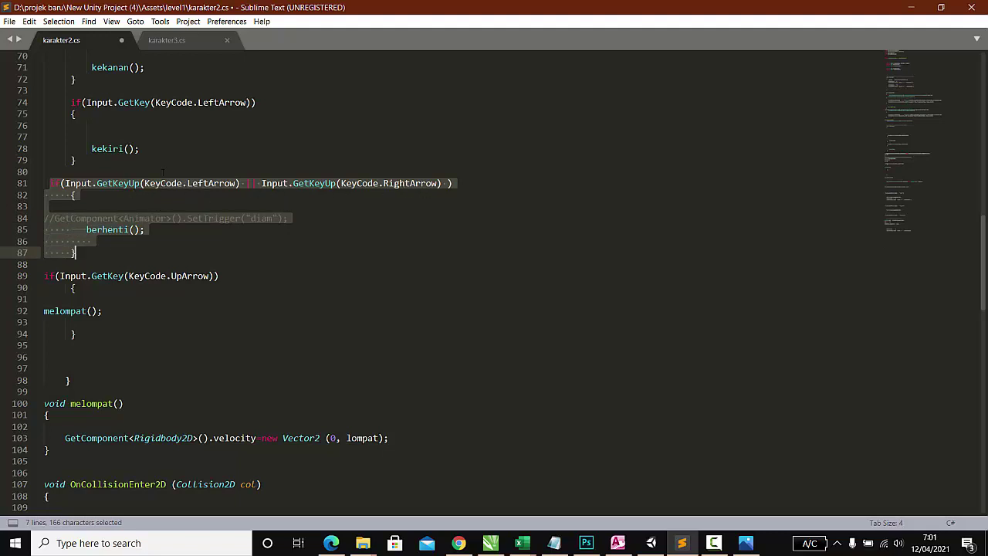
pyautogui.rightClick(134, 227)
pyautogui.click(173, 263)
# Paste the key-release block into karakter3.cs's Update after the jump block and save
pyautogui.click(183, 41)
pyautogui.scroll(-2, 117, 378)
pyautogui.scroll(-5, 117, 378)
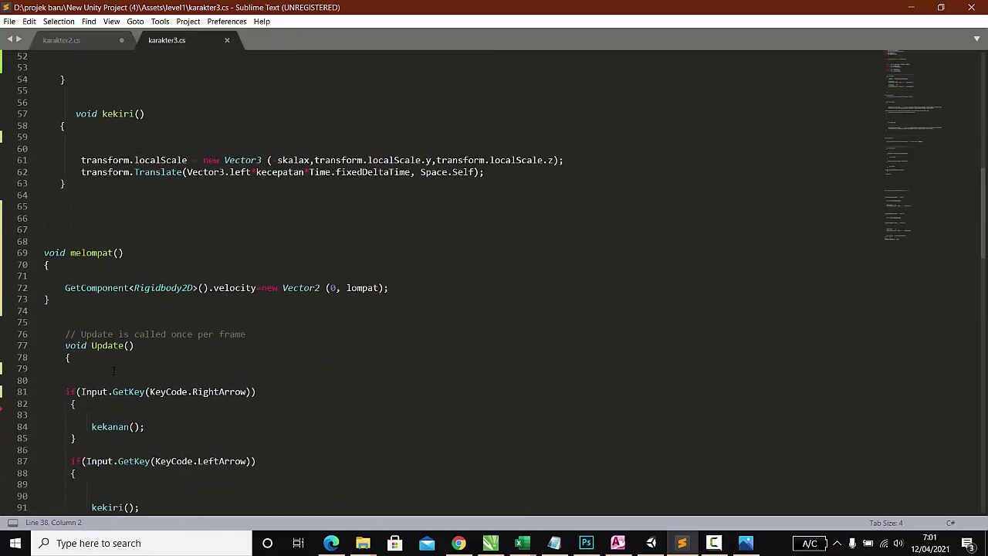
pyautogui.scroll(5, 115, 382)
pyautogui.scroll(-13, 115, 386)
pyautogui.scroll(-3, 114, 387)
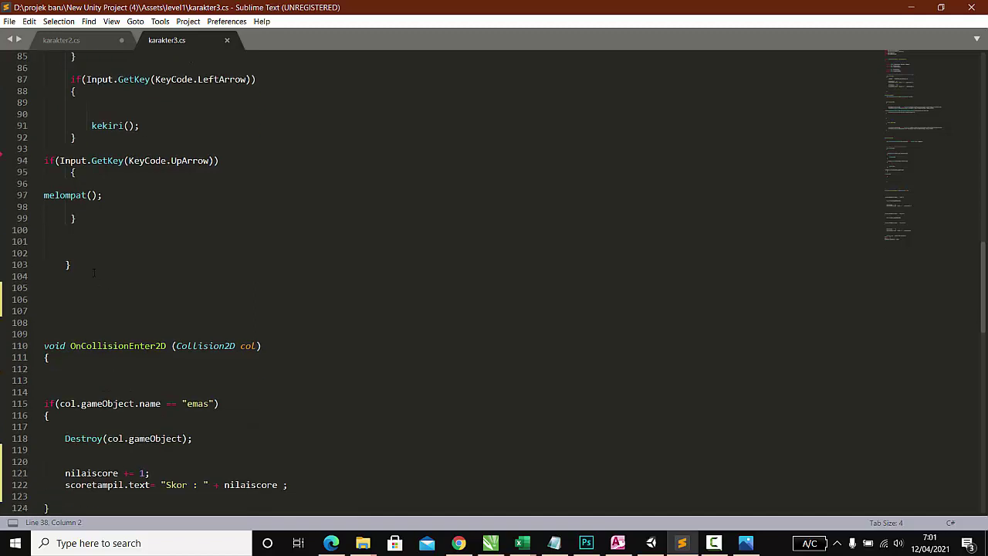
pyautogui.click(126, 219)
pyautogui.press('Return')
pyautogui.press('Return')
pyautogui.press('Return')
pyautogui.press('Return')
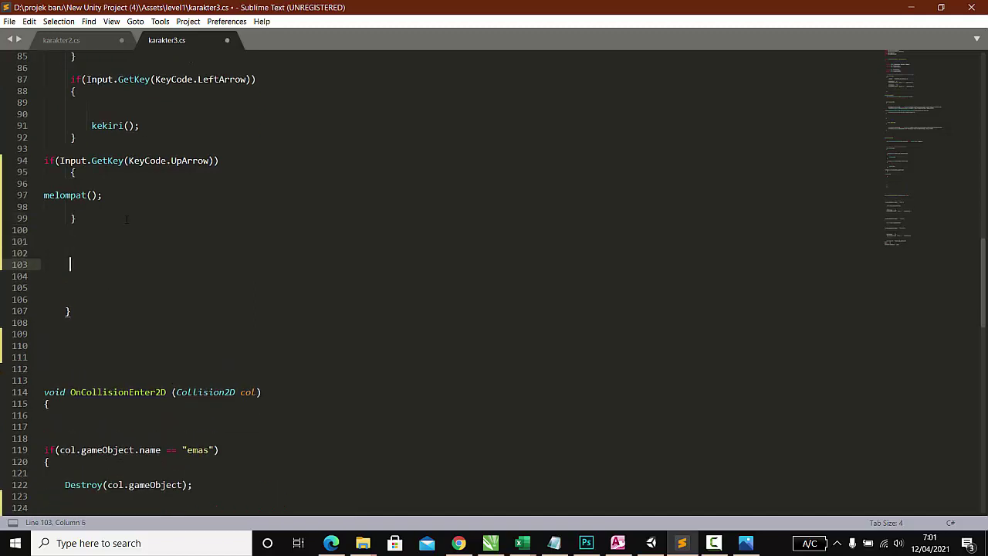
pyautogui.hotkey('ctrl', 'v')
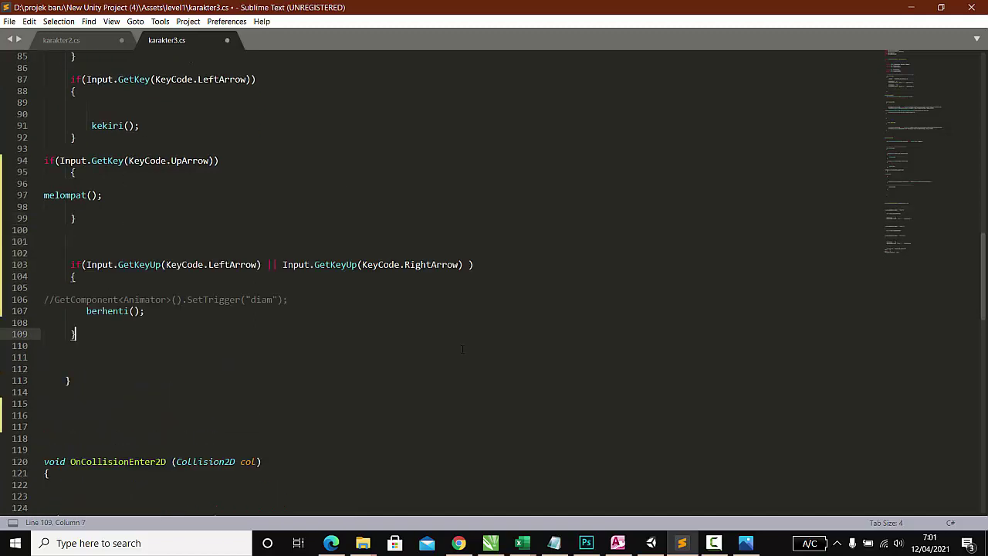
pyautogui.hotkey('ctrl', 's')
# Play-test level1b in Unity, walking right and left, then stop
pyautogui.click(653, 544)
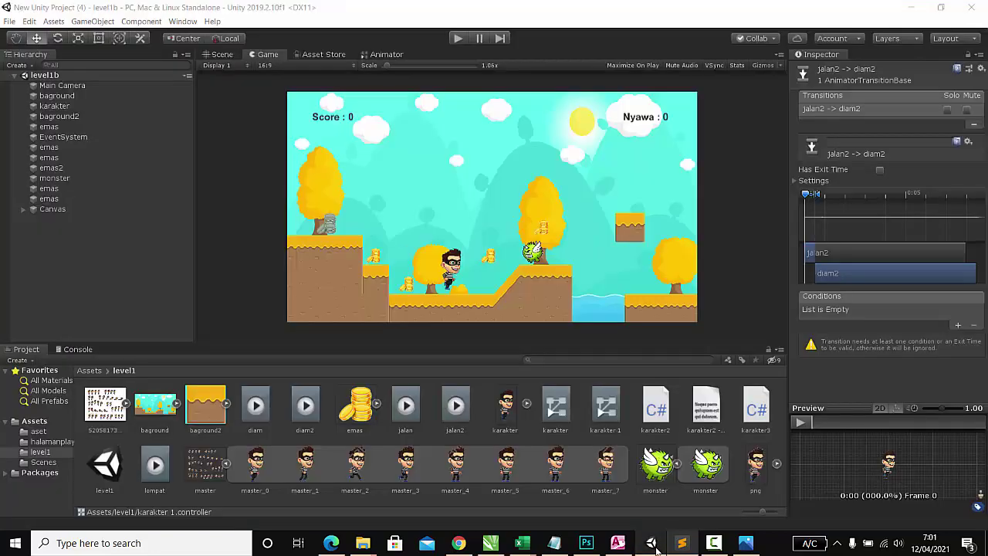
pyautogui.click(456, 39)
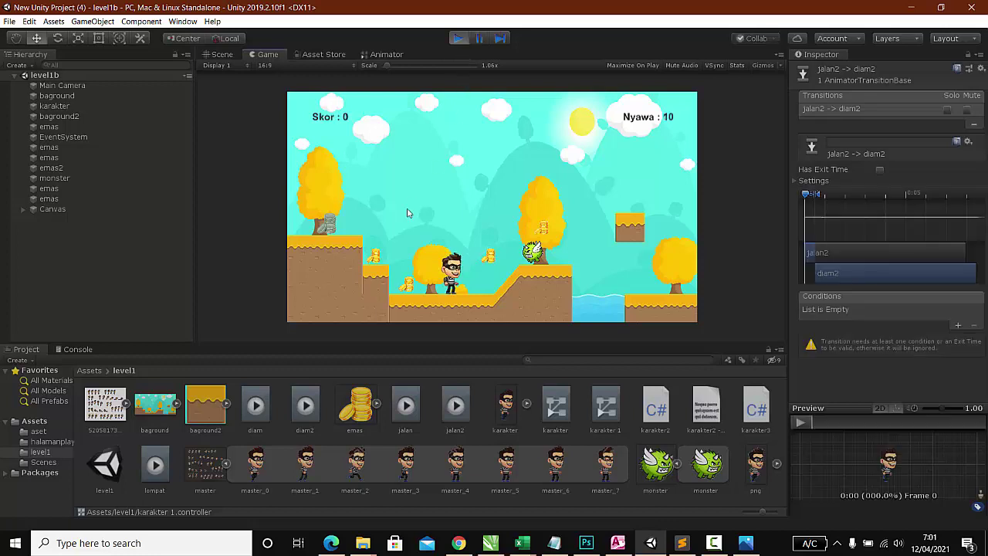
pyautogui.press('Right')
pyautogui.press('Left')
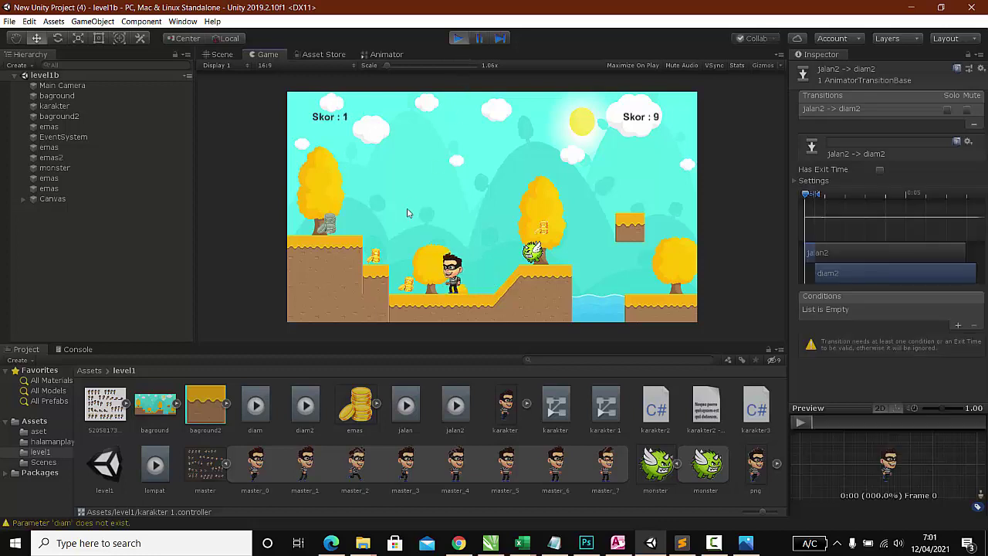
pyautogui.click(459, 39)
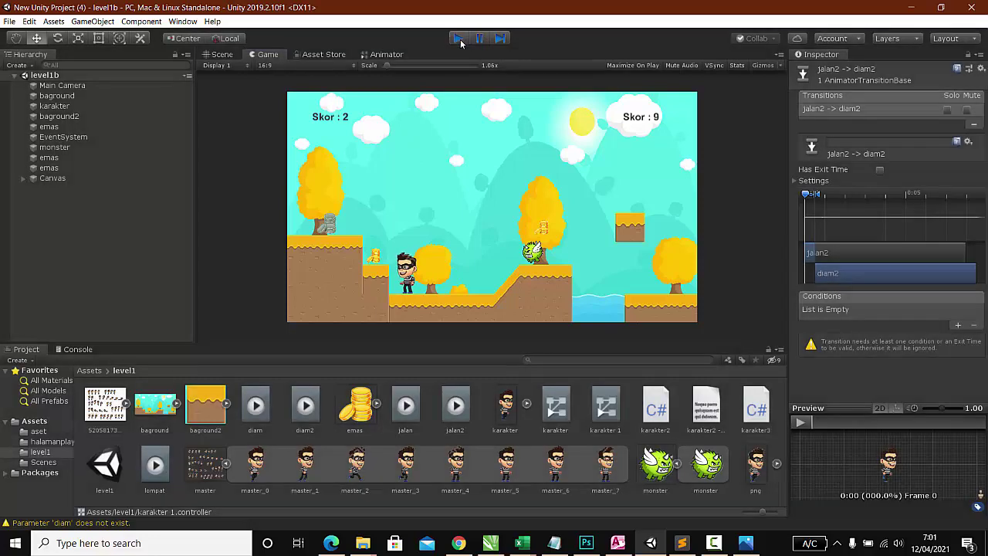
# Set karakter's Kecepatan to 5 in Karakter 3 (Script) and play again
pyautogui.click(88, 107)
pyautogui.scroll(-10, 886, 420)
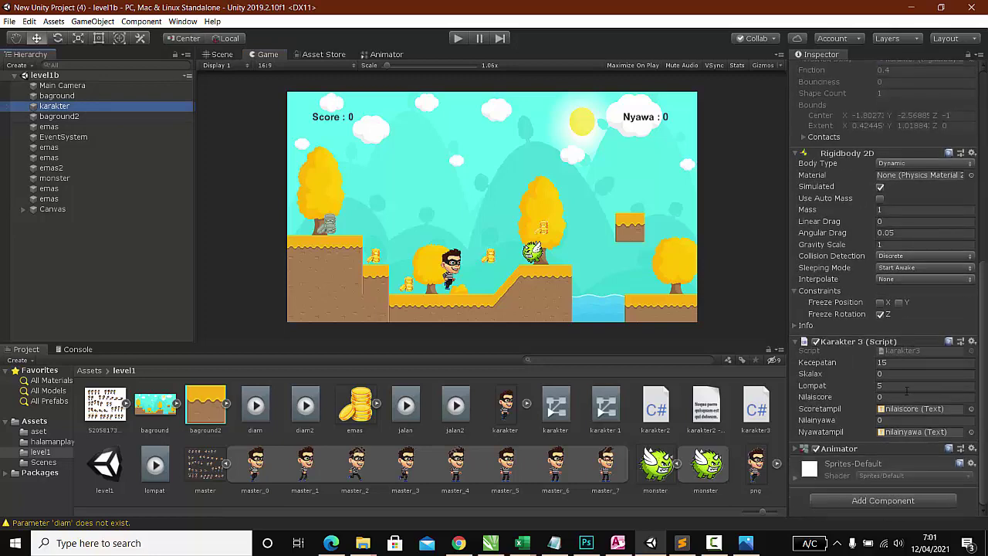
pyautogui.click(894, 365)
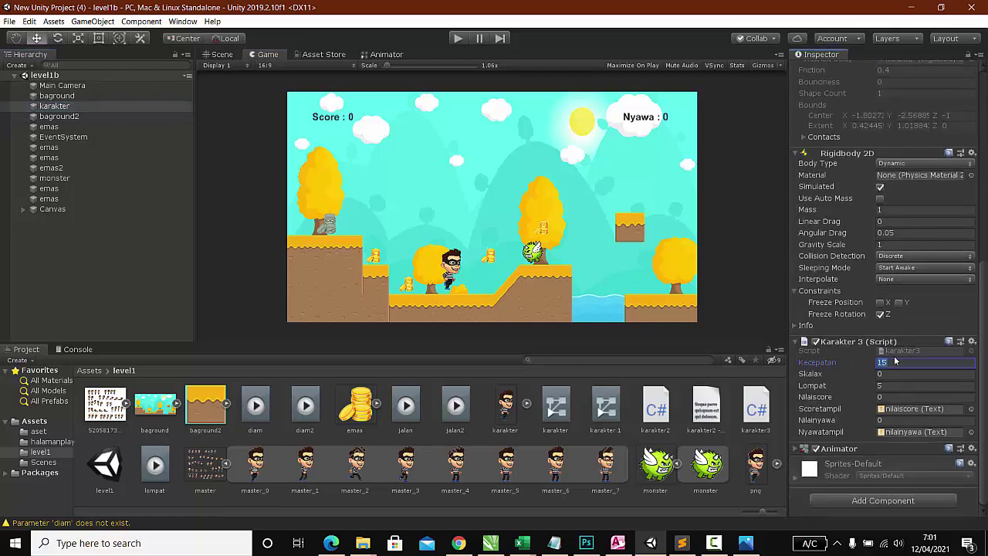
pyautogui.write('5')
pyautogui.click(460, 38)
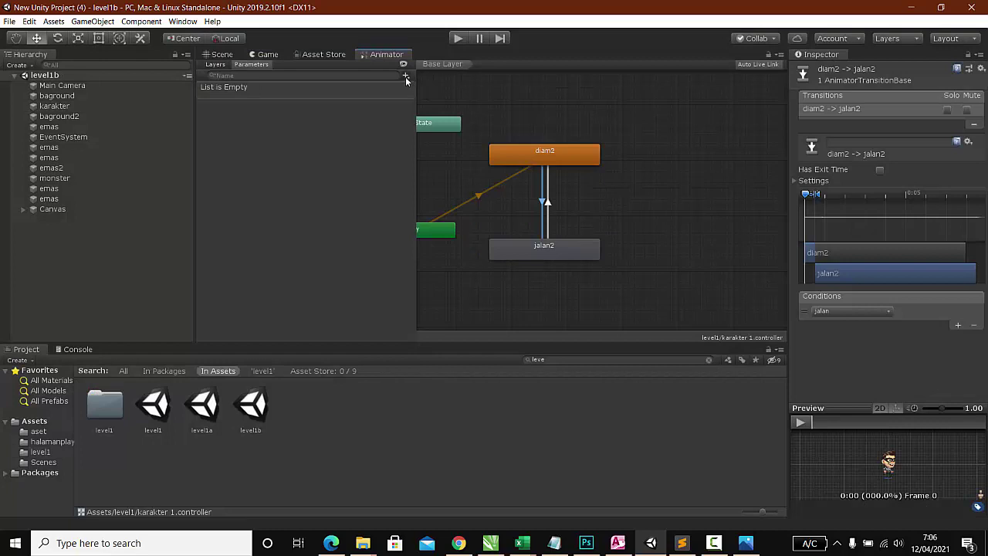
# Add a trigger parameter named diam2 to the Animator
pyautogui.click(405, 76)
pyautogui.click(430, 127)
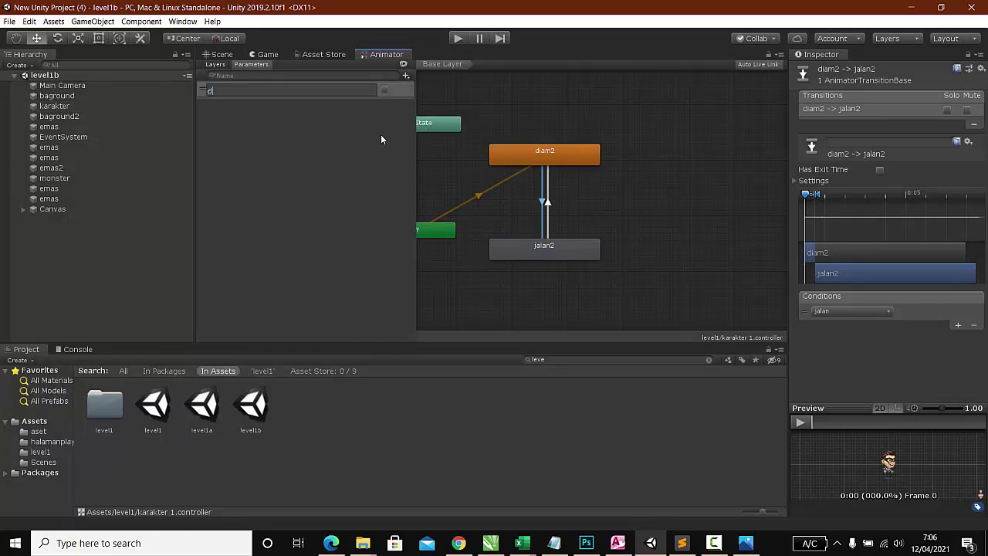
pyautogui.write('diam2')
pyautogui.press('Return')
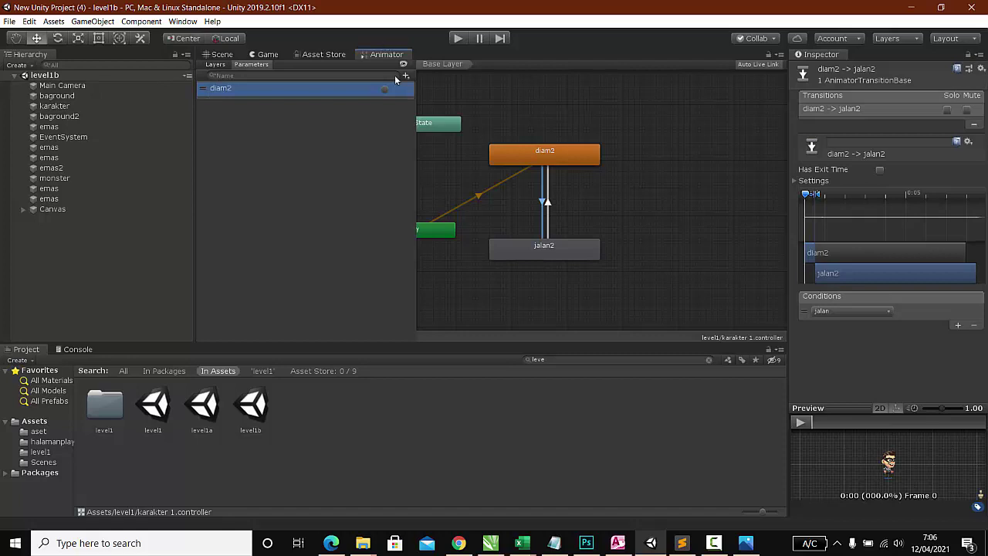
# Add a second trigger parameter named jalan2 and select the diam2→jalan2 transition
pyautogui.click(406, 77)
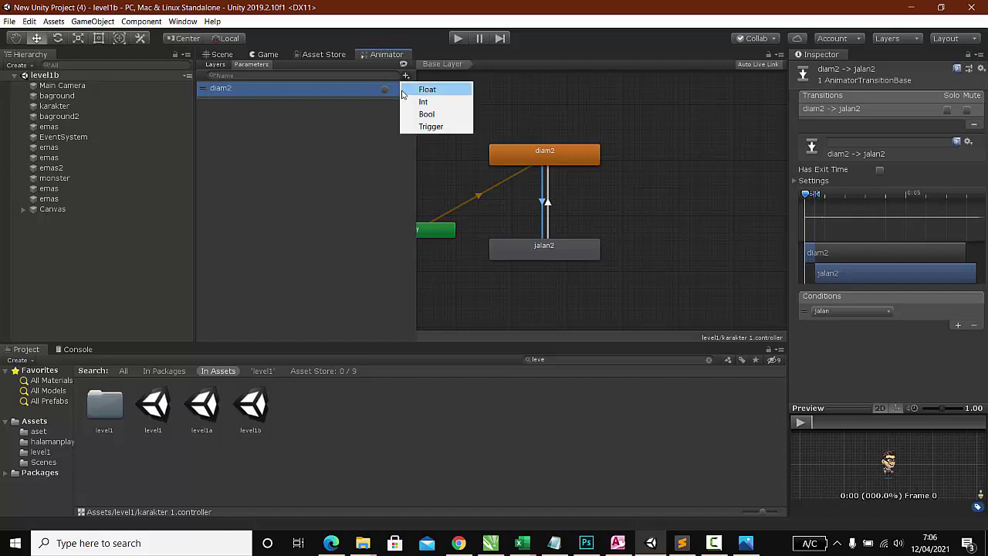
pyautogui.click(423, 127)
pyautogui.write('ja')
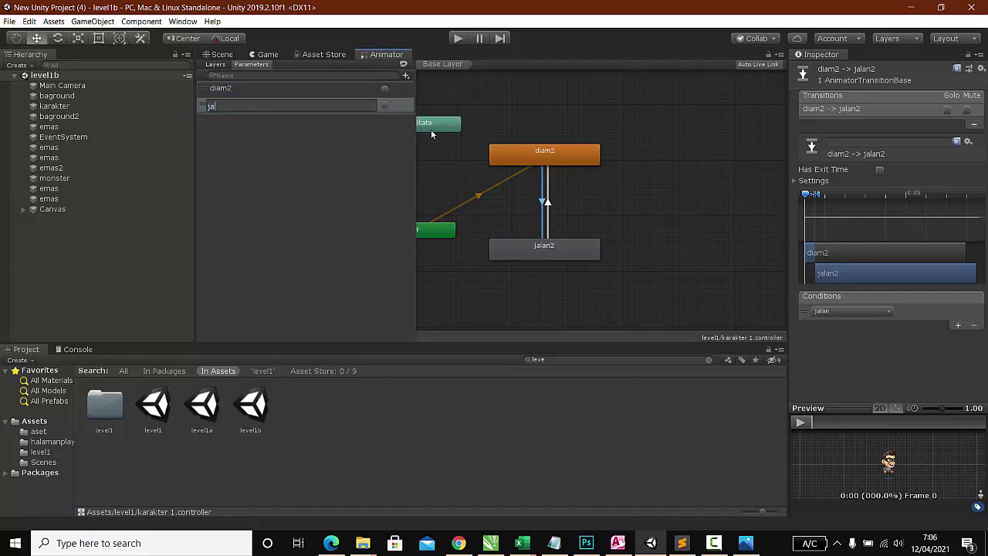
pyautogui.write('lan2')
pyautogui.press('Return')
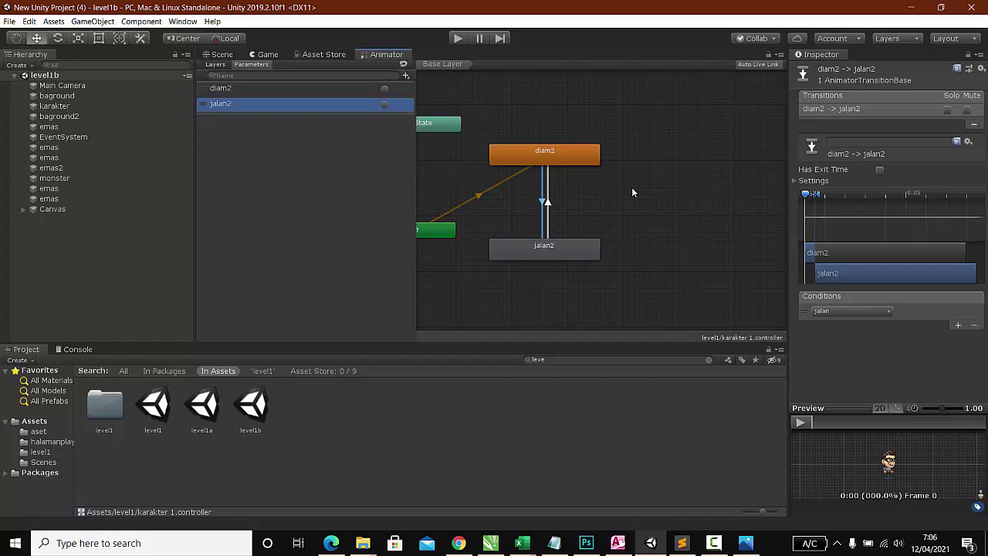
pyautogui.click(631, 192)
pyautogui.click(545, 189)
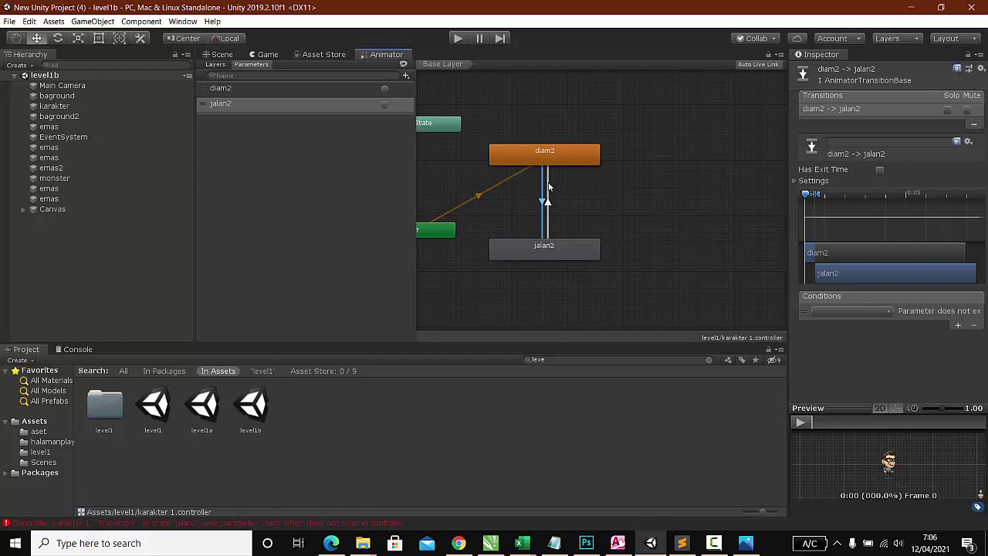
# Set the diam2→jalan2 transition's condition to the jalan2 trigger, removing the extra empty row
pyautogui.click(958, 325)
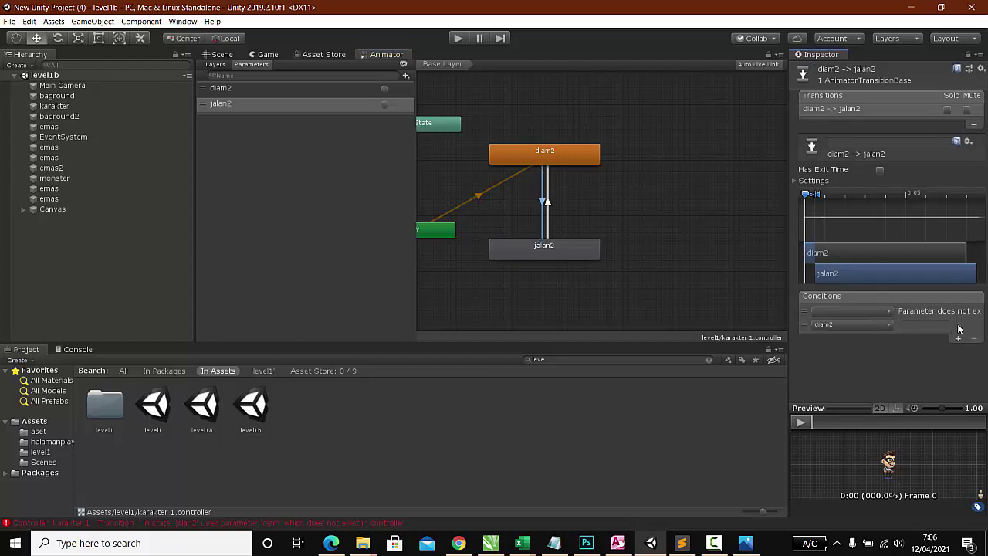
pyautogui.click(916, 311)
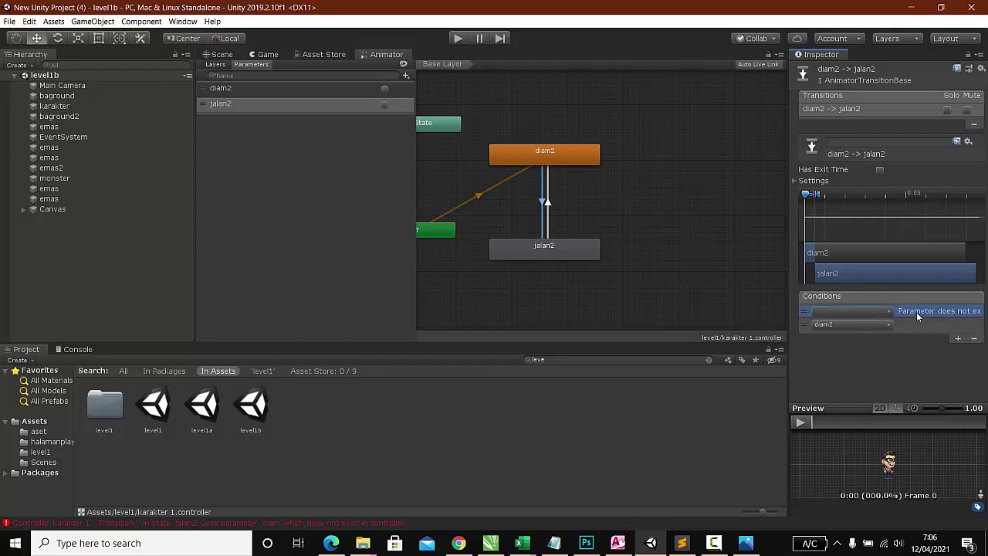
pyautogui.click(974, 338)
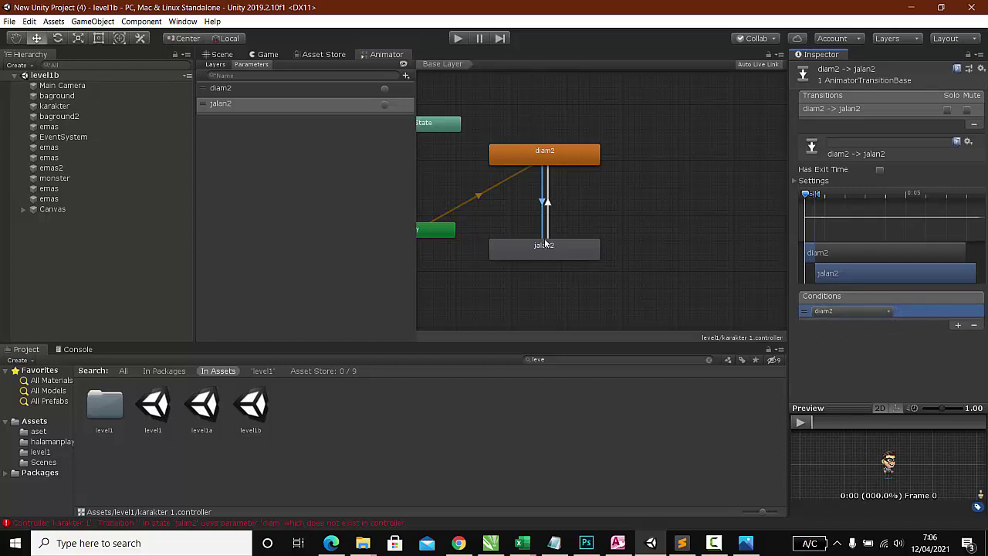
pyautogui.click(872, 312)
pyautogui.click(859, 364)
# Set the jalan2→diam2 transition's condition to the diam2 trigger and recheck both transitions
pyautogui.click(546, 204)
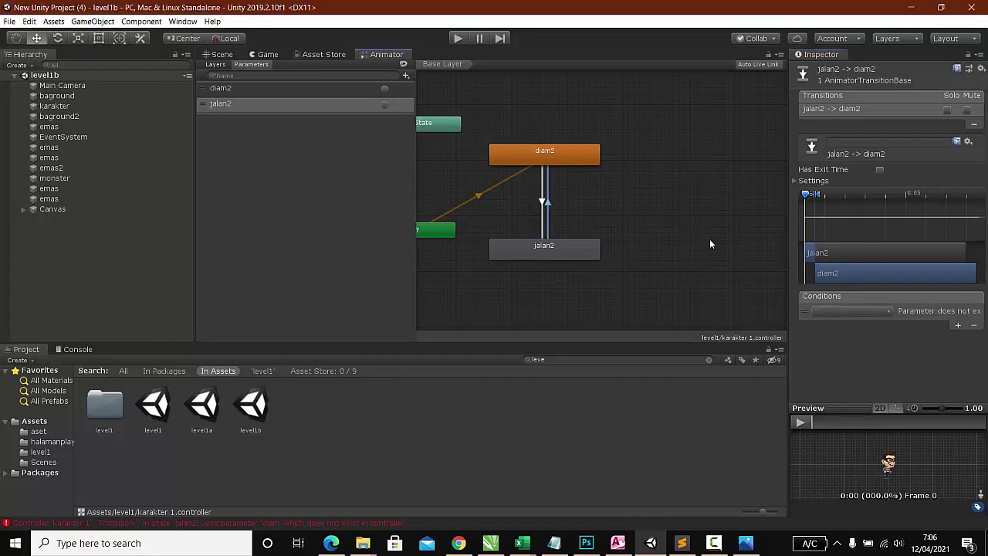
pyautogui.click(882, 310)
pyautogui.click(868, 359)
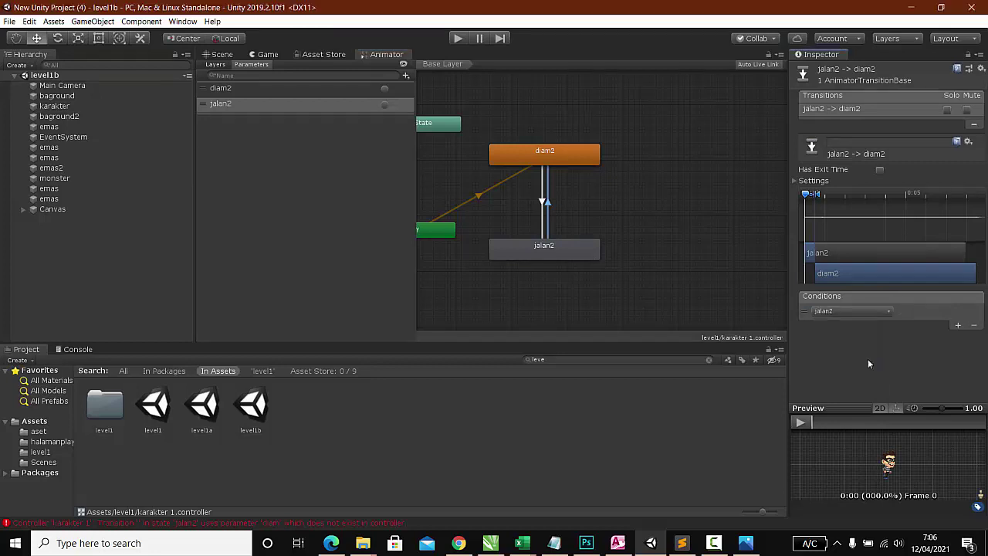
pyautogui.click(546, 203)
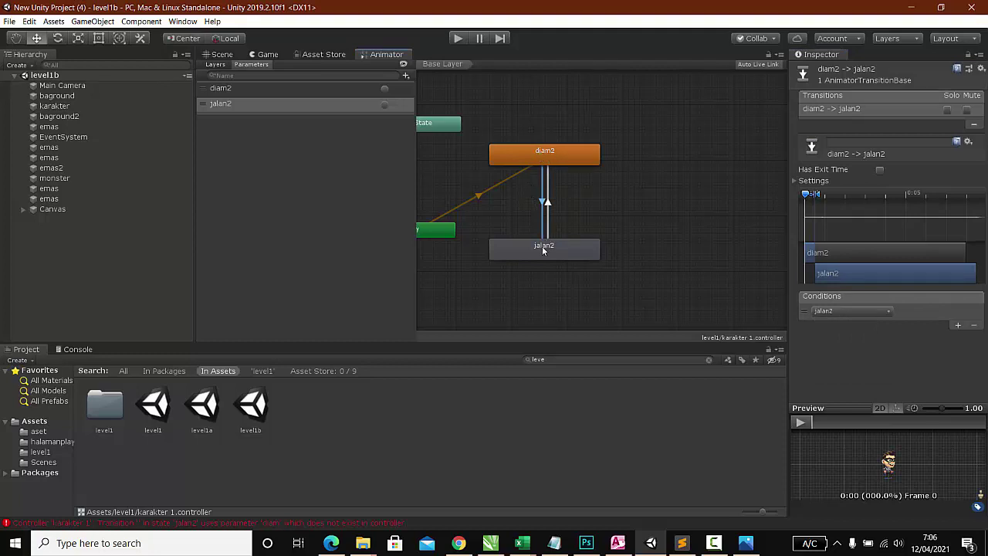
pyautogui.click(547, 205)
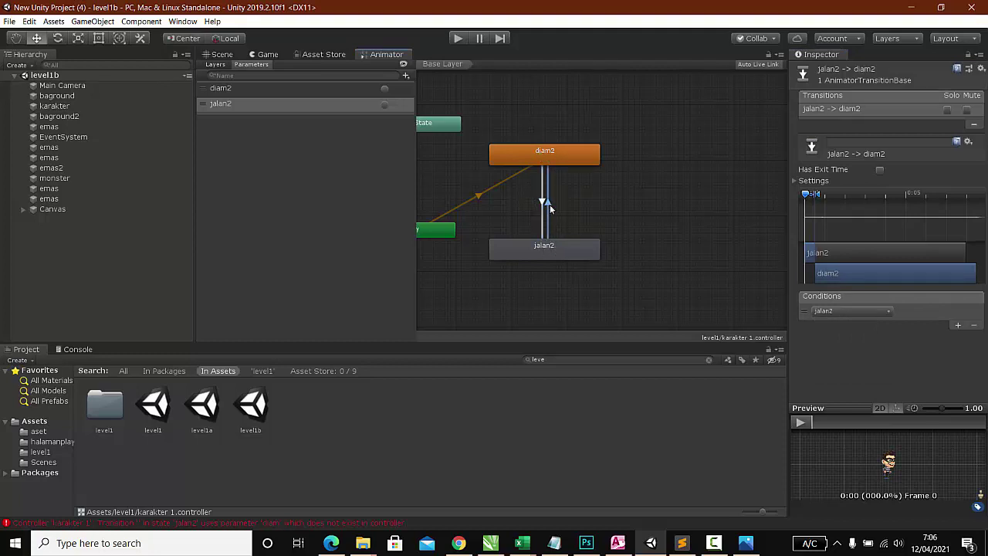
pyautogui.click(856, 310)
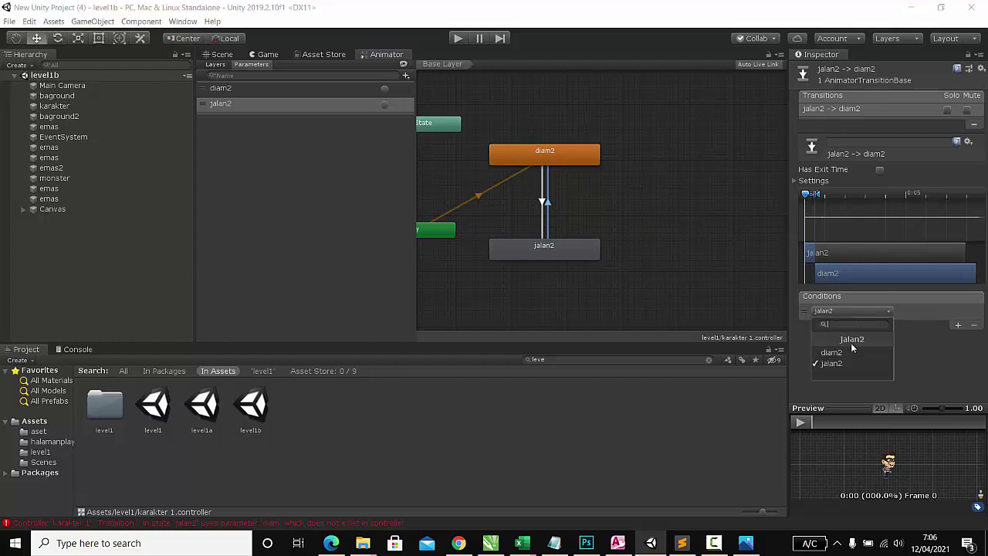
pyautogui.click(830, 352)
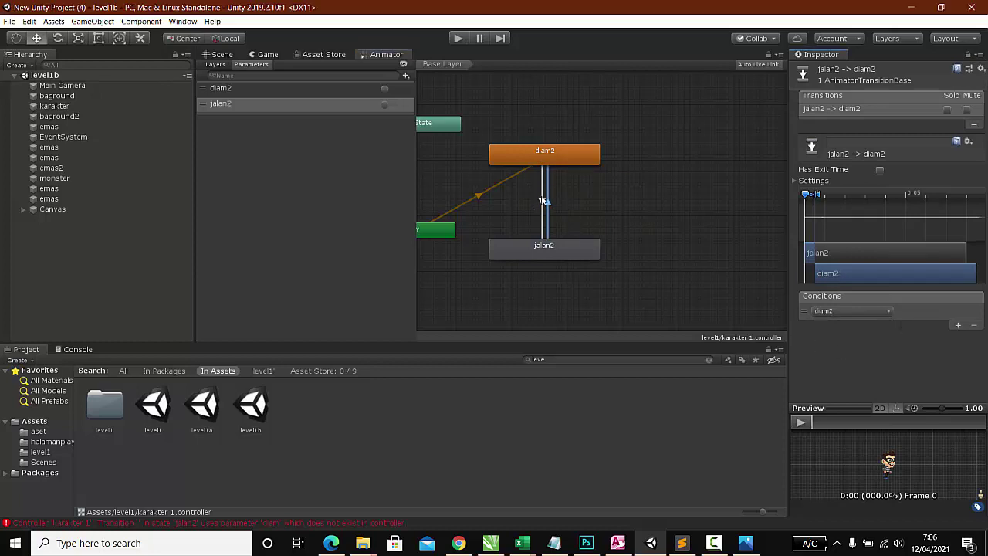
pyautogui.click(543, 202)
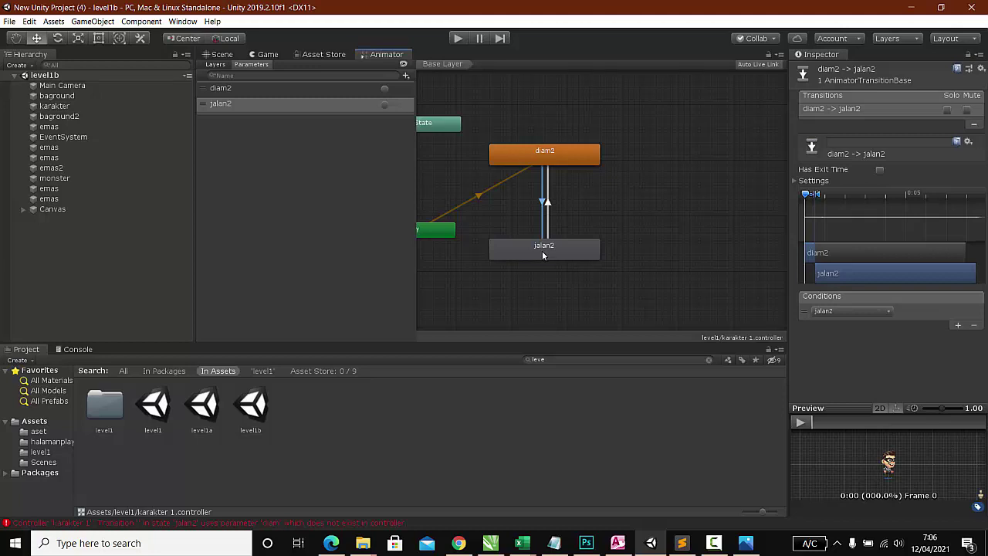
pyautogui.click(547, 202)
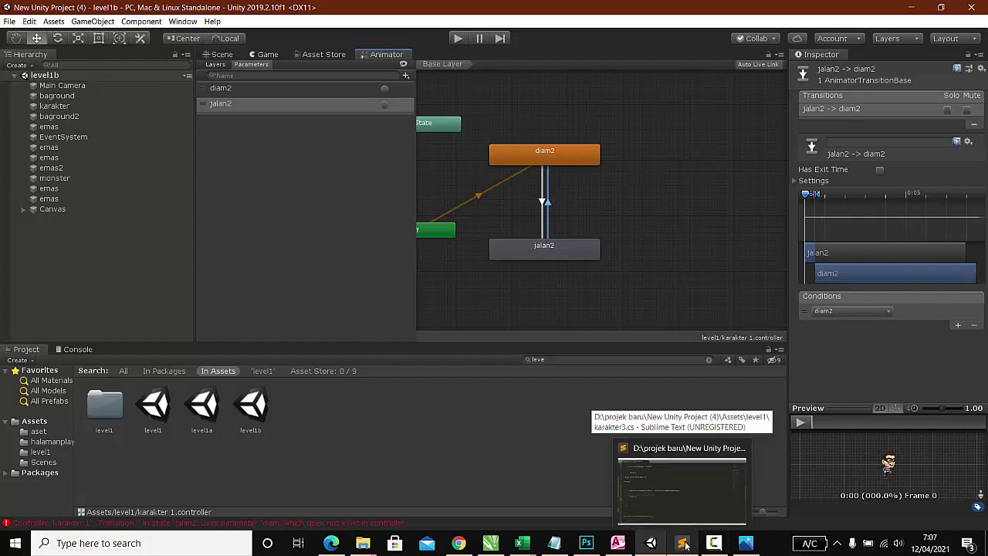
# In karakter3.cs, rename diam to diam2 on lines 37 and 48 and jalan to jalan2 on line 49
pyautogui.click(684, 545)
pyautogui.scroll(8, 434, 266)
pyautogui.scroll(13, 434, 265)
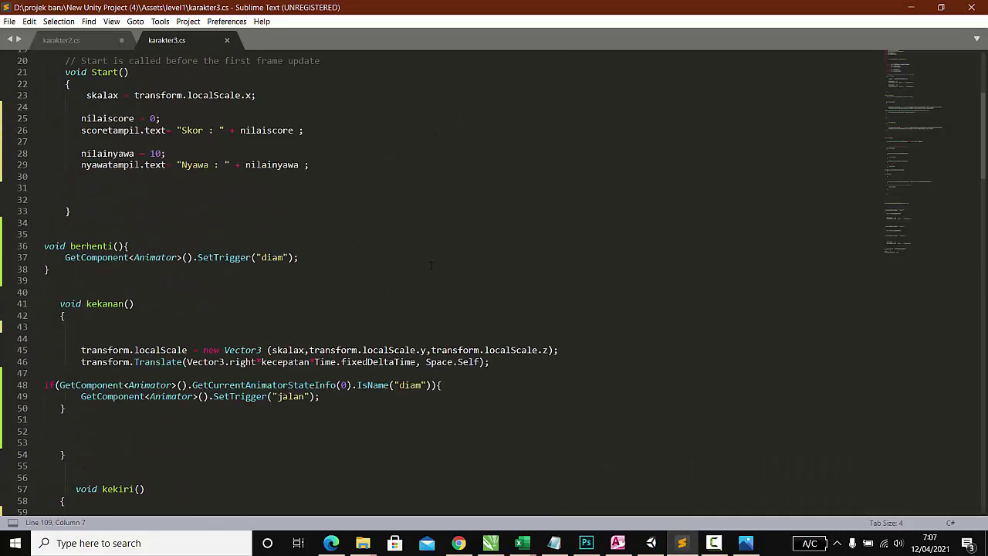
pyautogui.scroll(5, 282, 304)
pyautogui.scroll(-5, 282, 305)
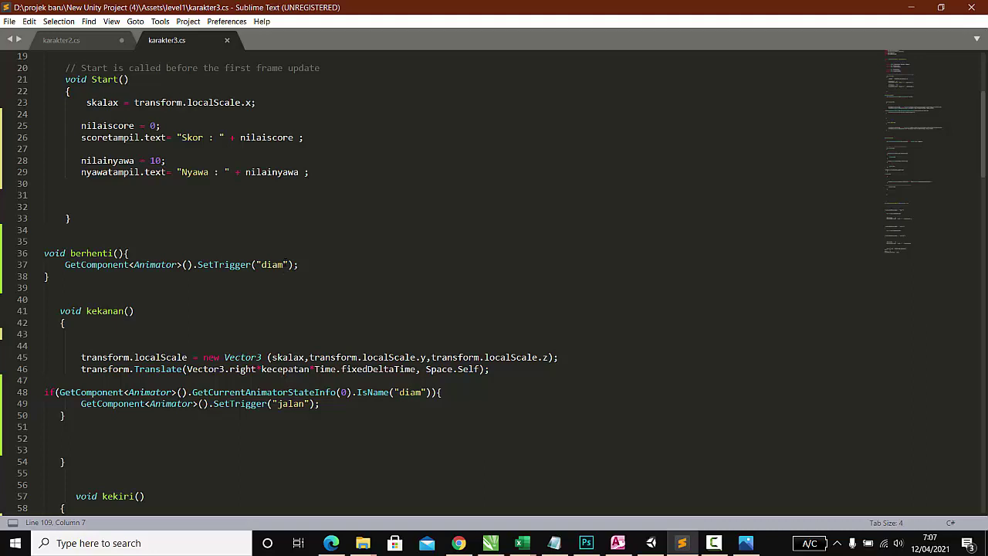
pyautogui.click(285, 265)
pyautogui.write('2')
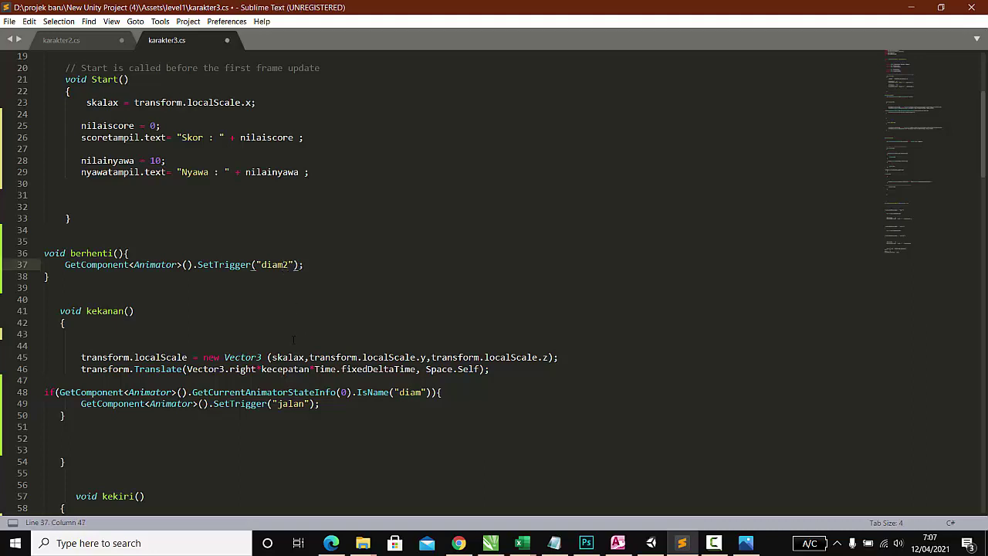
pyautogui.click(422, 392)
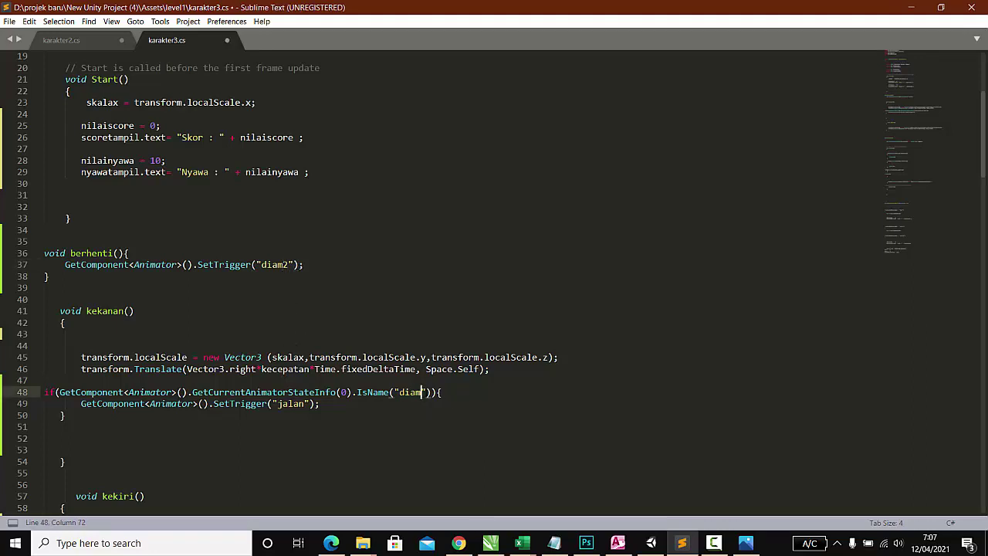
pyautogui.write('2')
pyautogui.click(302, 404)
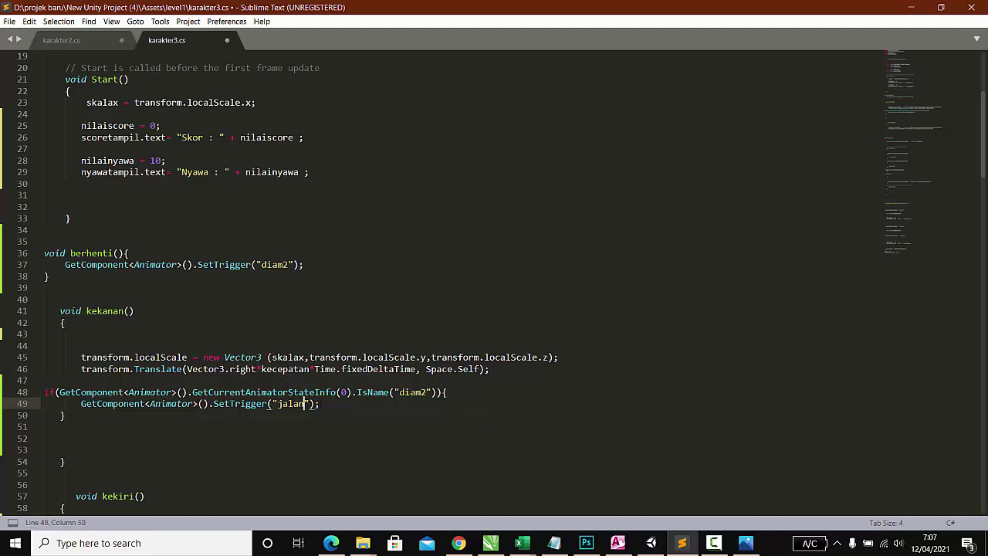
pyautogui.write('2')
# Look over the rest of karakter3.cs, then return to Unity's Animator
pyautogui.scroll(-4, 131, 388)
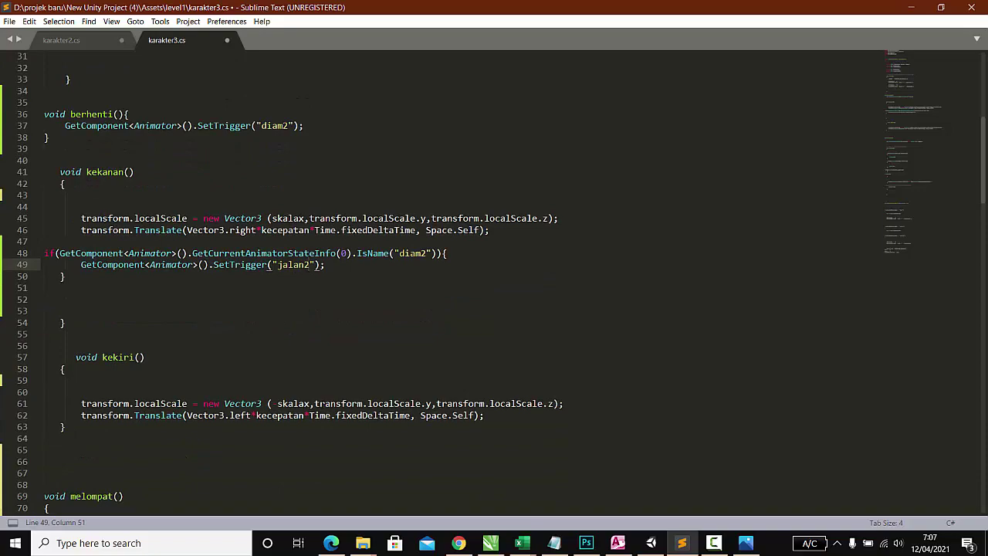
pyautogui.scroll(-2, 131, 389)
pyautogui.scroll(-7, 133, 386)
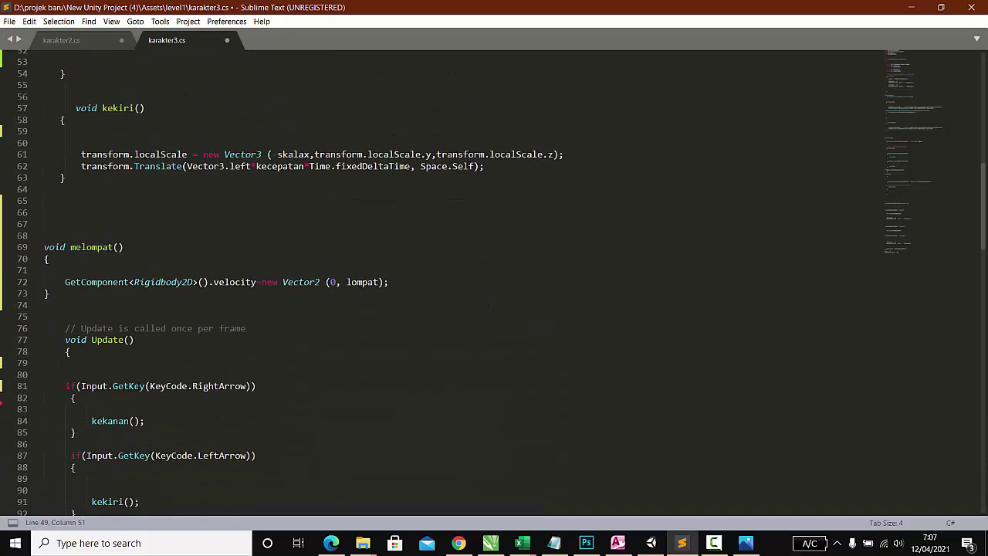
pyautogui.scroll(-10, 138, 382)
pyautogui.scroll(-4, 143, 377)
pyautogui.scroll(-2, 147, 374)
pyautogui.scroll(-4, 177, 363)
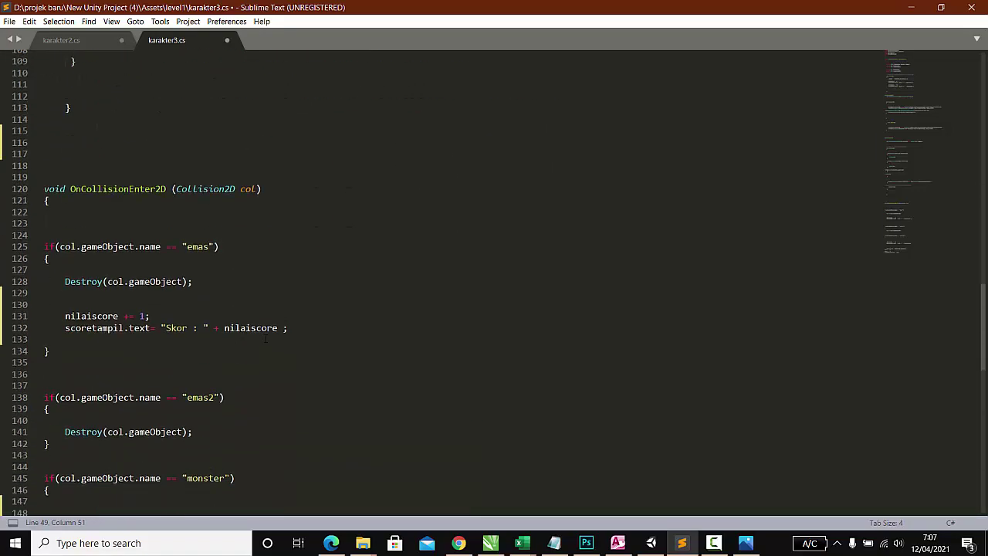
pyautogui.scroll(14, 216, 347)
pyautogui.scroll(8, 263, 332)
pyautogui.scroll(5, 270, 329)
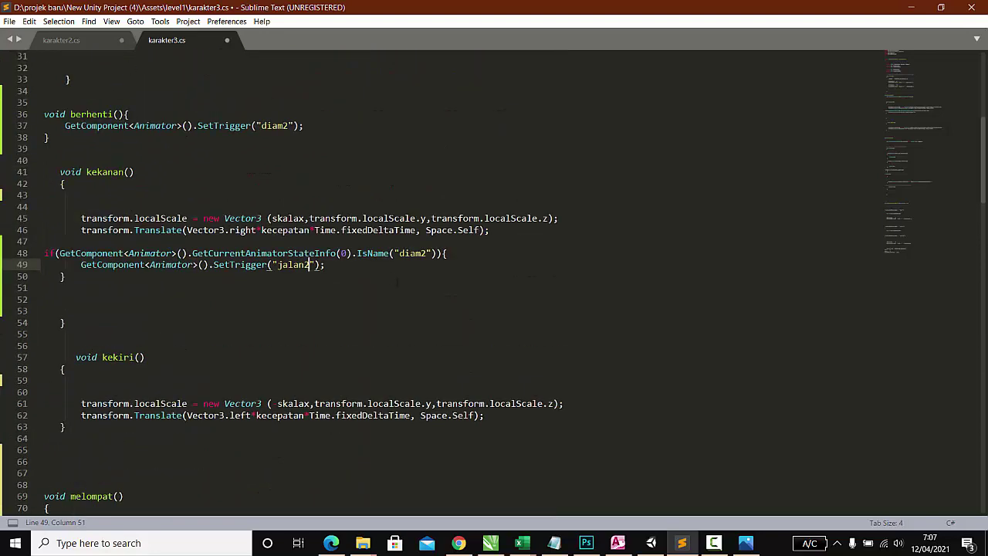
pyautogui.click(652, 544)
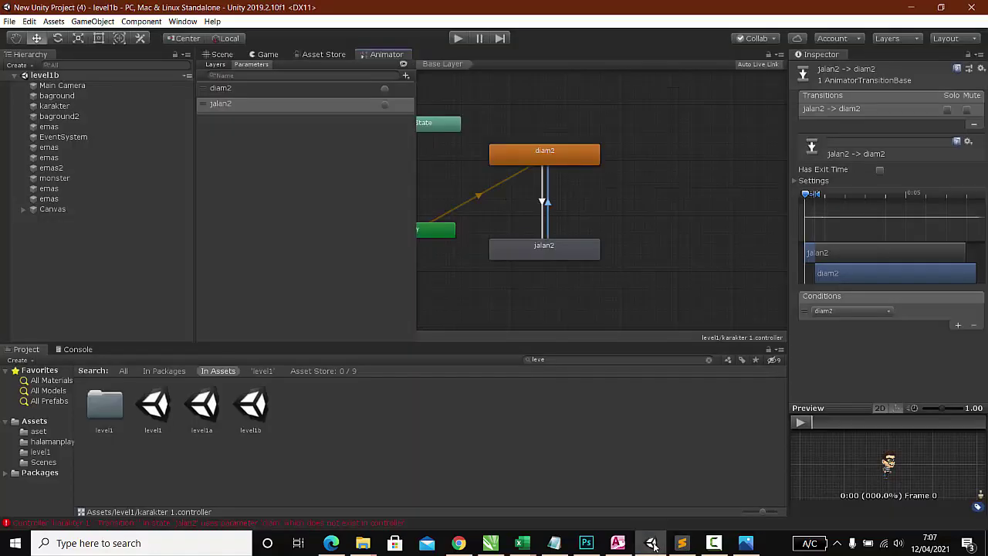
pyautogui.click(457, 38)
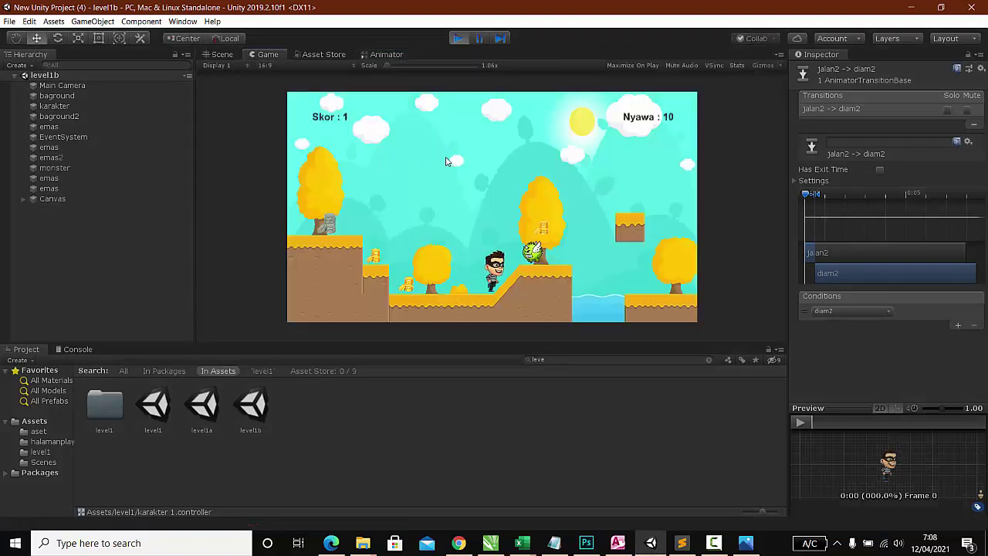
pyautogui.click(460, 39)
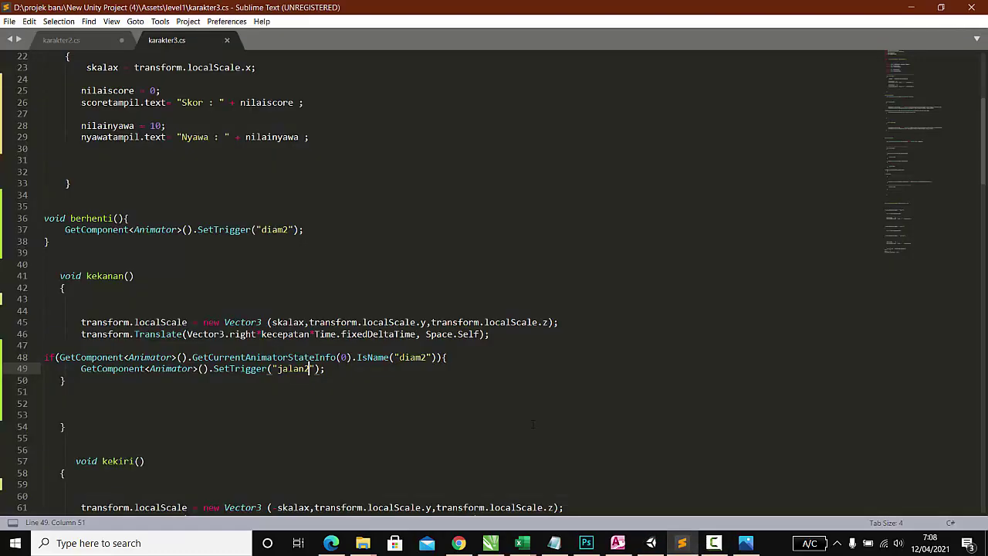
pyautogui.click(682, 543)
pyautogui.click(681, 547)
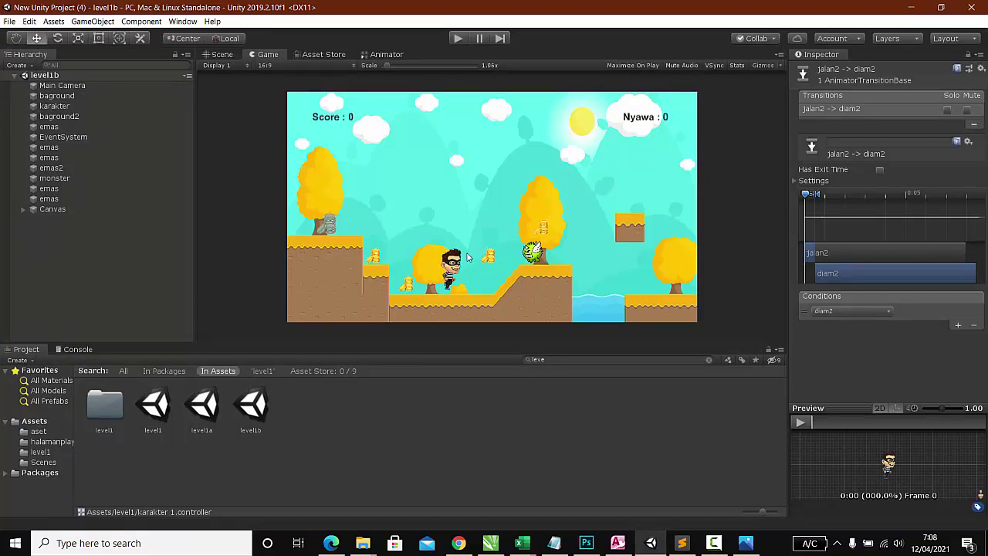
pyautogui.click(380, 55)
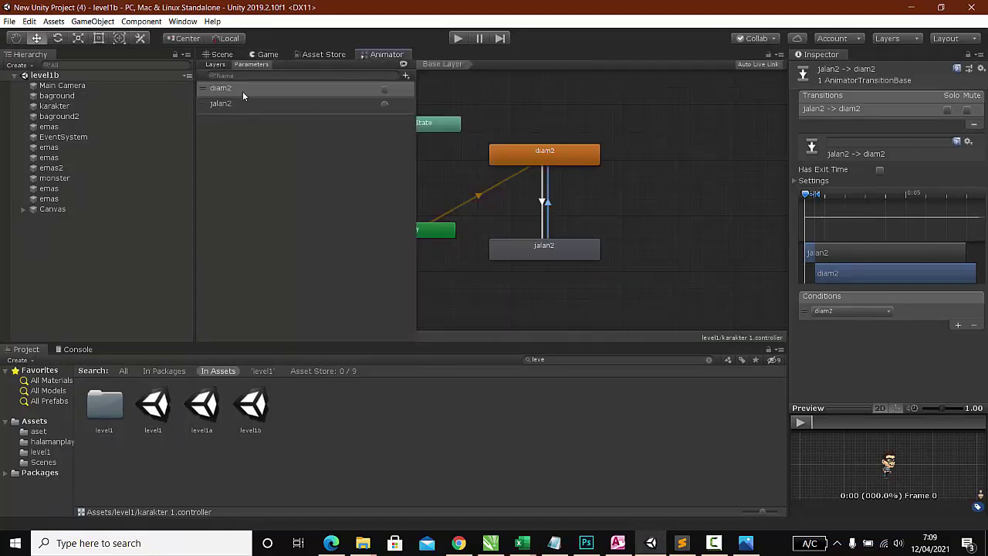
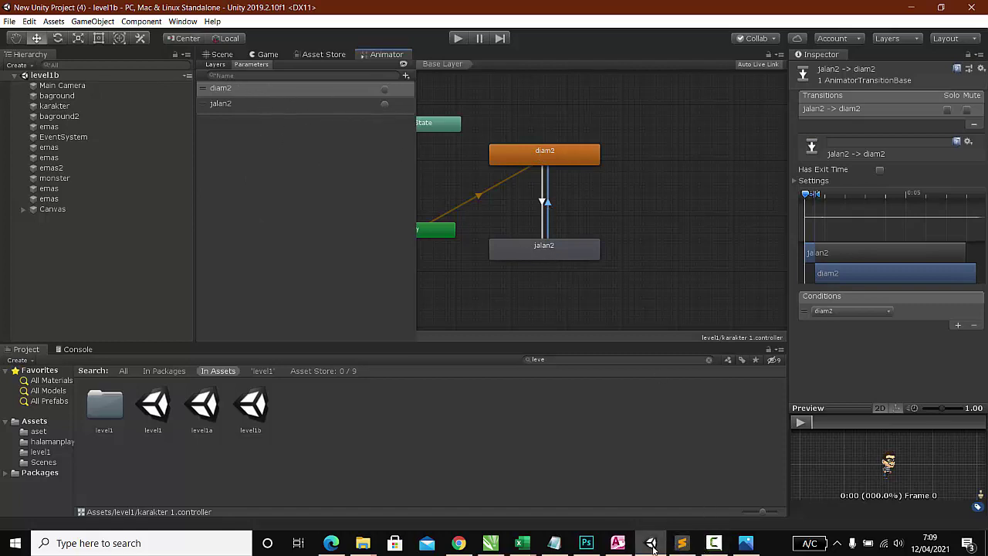
# Play-test level1b, walking left and right to grab a coin, then switch to karakter3.cs
pyautogui.click(458, 38)
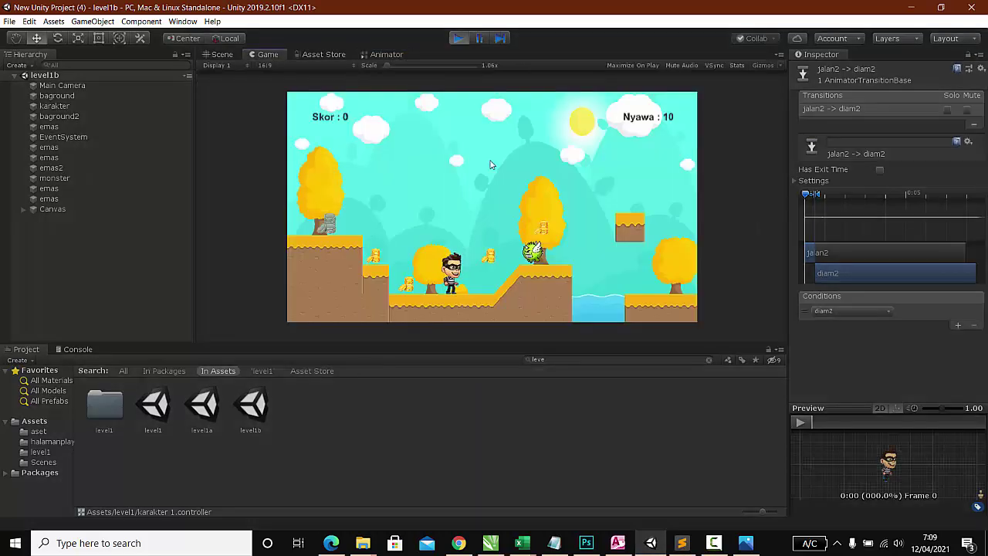
pyautogui.press('Left')
pyautogui.press('Right')
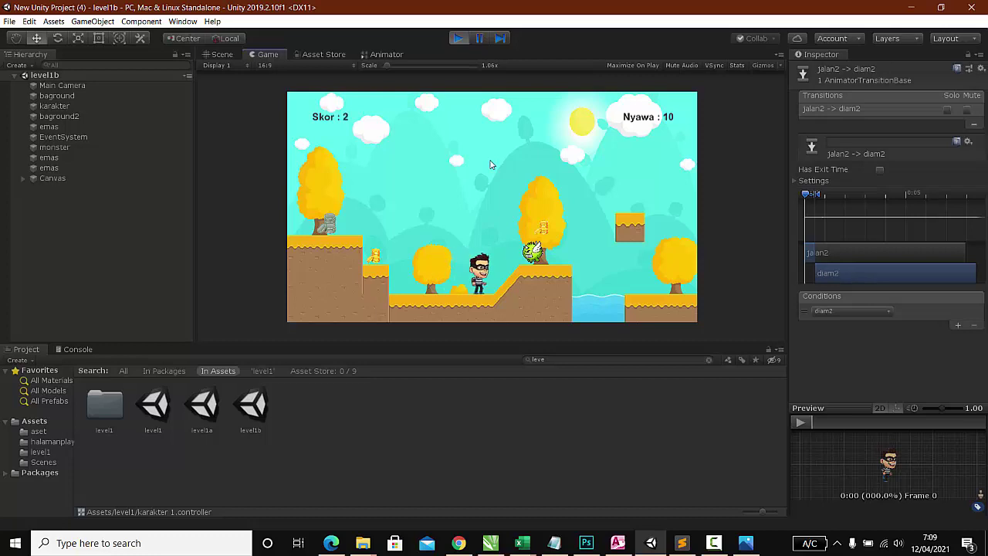
pyautogui.click(458, 38)
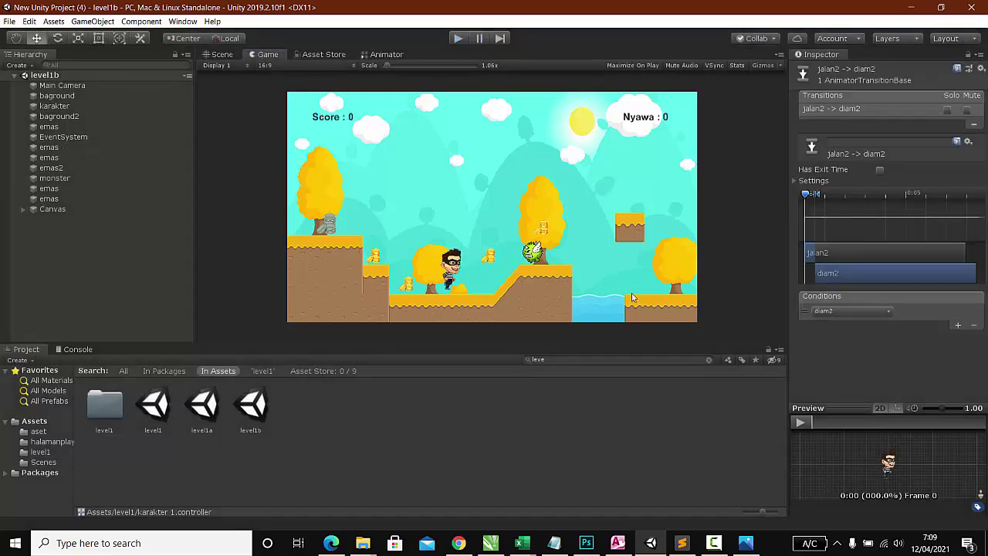
pyautogui.click(684, 543)
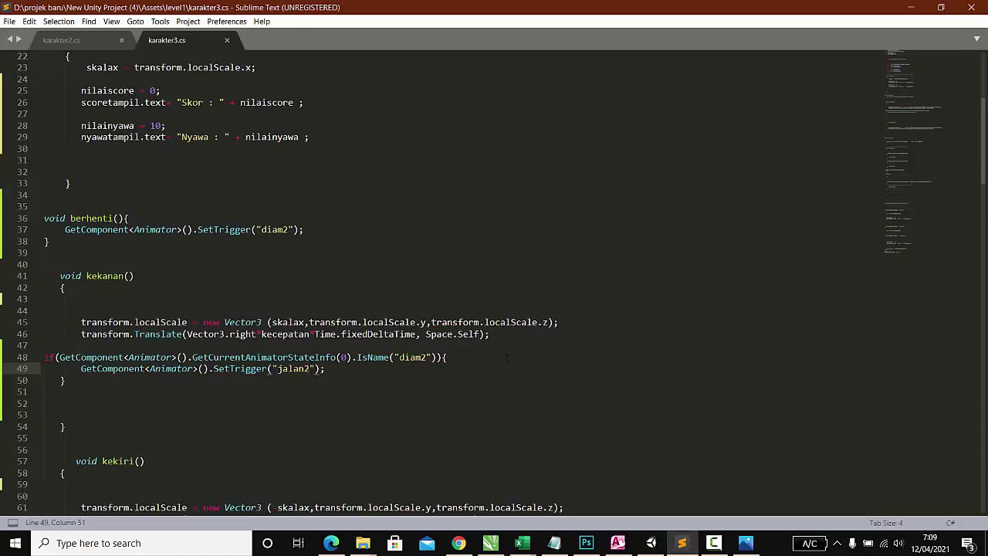
# Scroll through the code of karakter3.cs
pyautogui.scroll(-1, 282, 283)
pyautogui.scroll(-3, 308, 264)
pyautogui.scroll(-1, 228, 320)
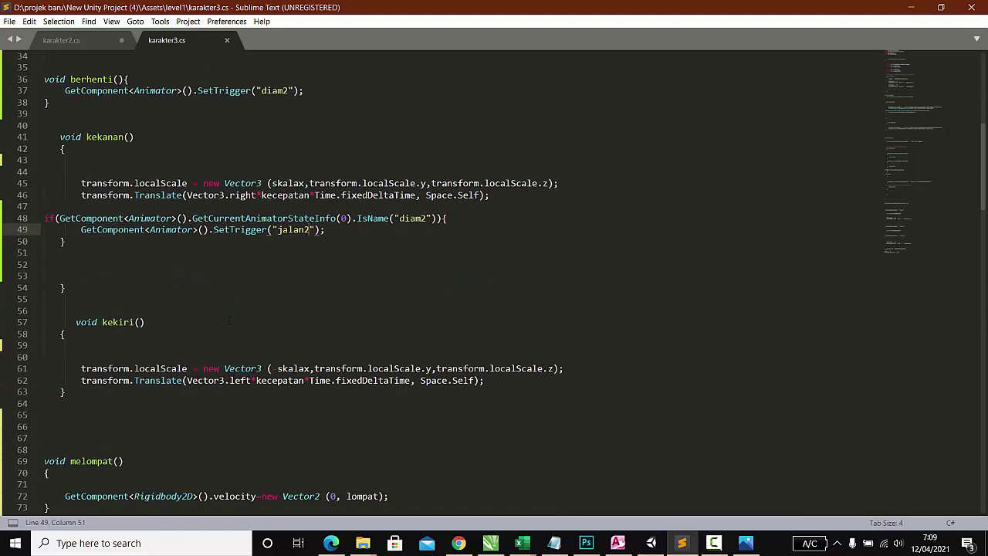
pyautogui.scroll(-1, 247, 271)
pyautogui.scroll(1, 201, 231)
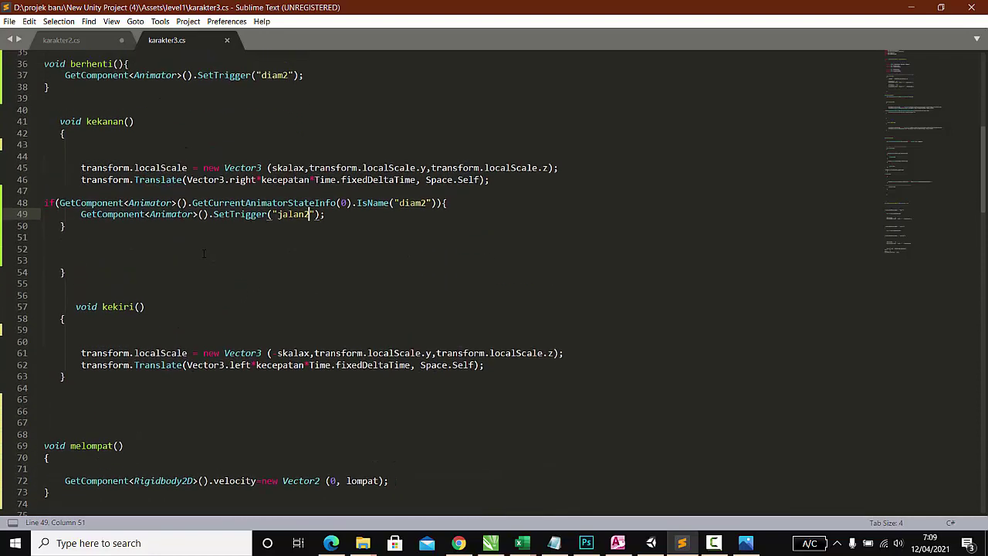
pyautogui.scroll(1, 183, 206)
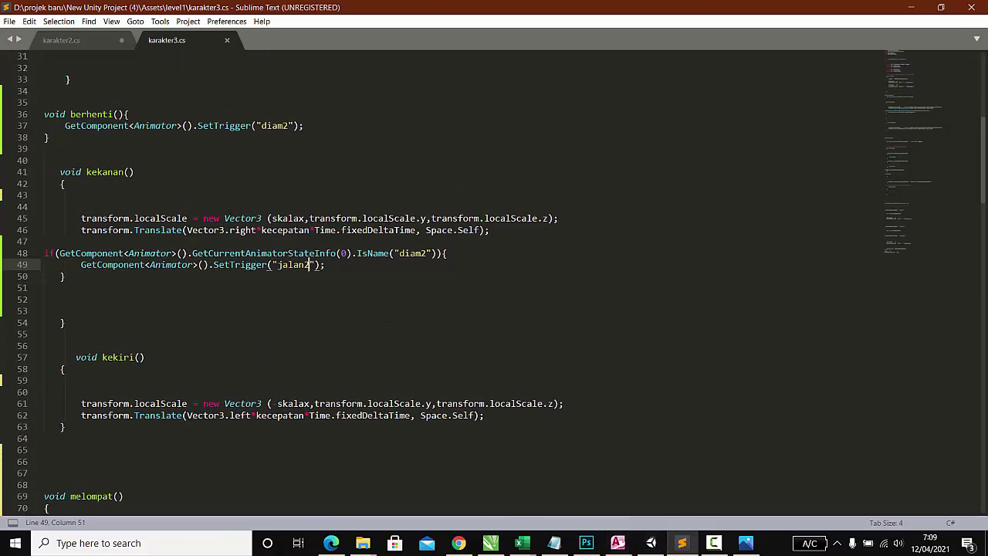
# Switch to karakter2.cs and scroll up to its kekanan and kekiri functions
pyautogui.click(50, 40)
pyautogui.scroll(7, 176, 230)
pyautogui.scroll(12, 176, 230)
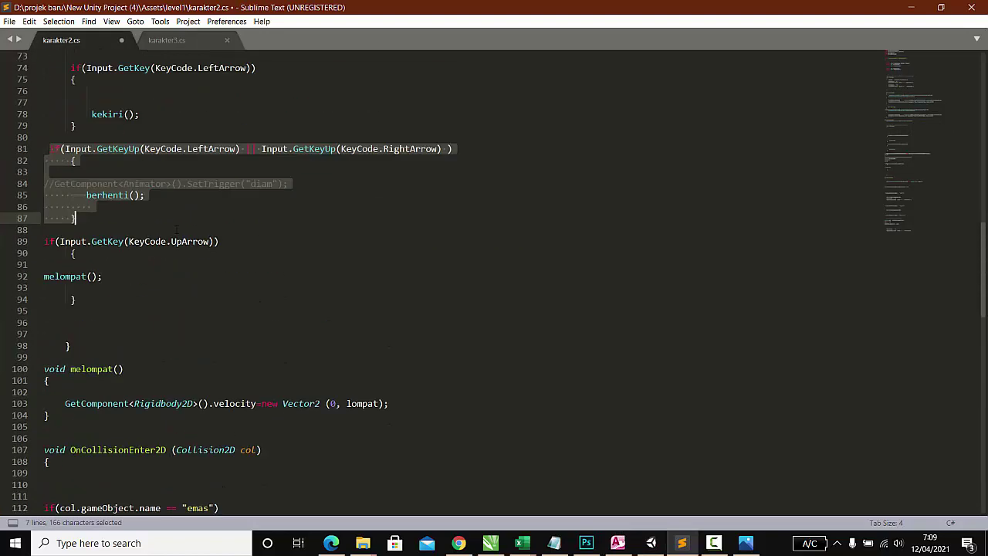
pyautogui.scroll(7, 176, 230)
pyautogui.scroll(6, 176, 230)
pyautogui.scroll(2, 176, 230)
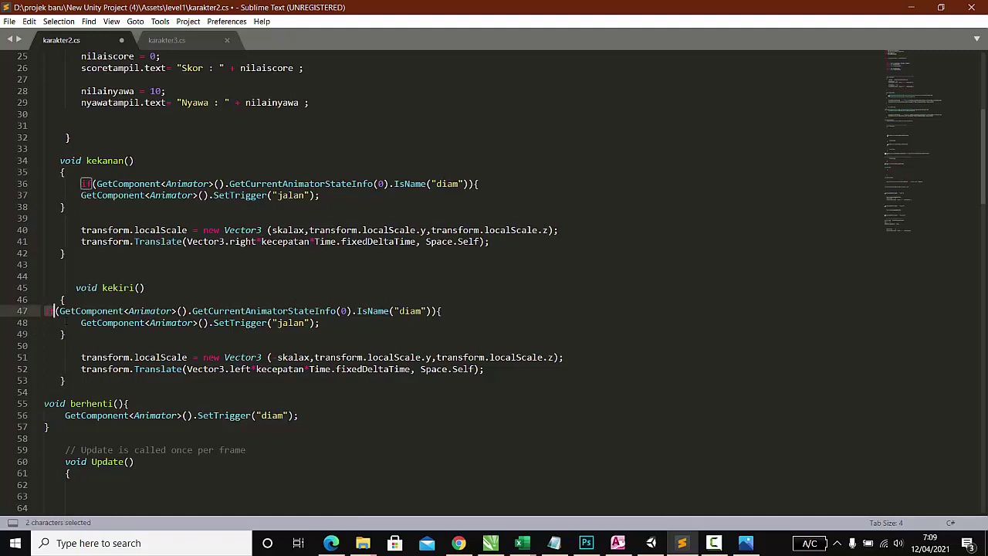
# Copy kekiri's Animator if-block from karakter2.cs into karakter3.cs kekiri, after the Translate line
pyautogui.moveTo(45, 312); pyautogui.dragTo(85, 335)
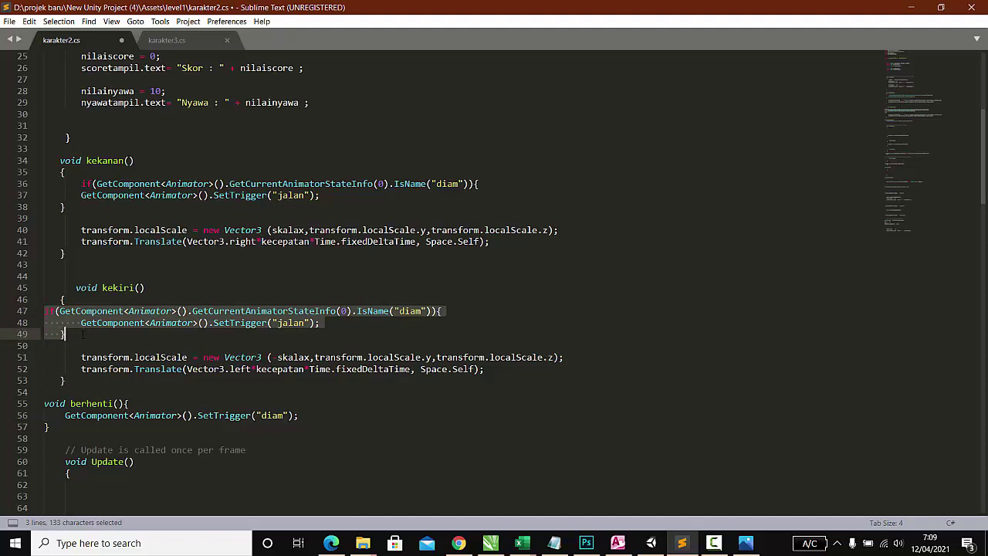
pyautogui.rightClick(201, 320)
pyautogui.click(228, 355)
pyautogui.click(187, 42)
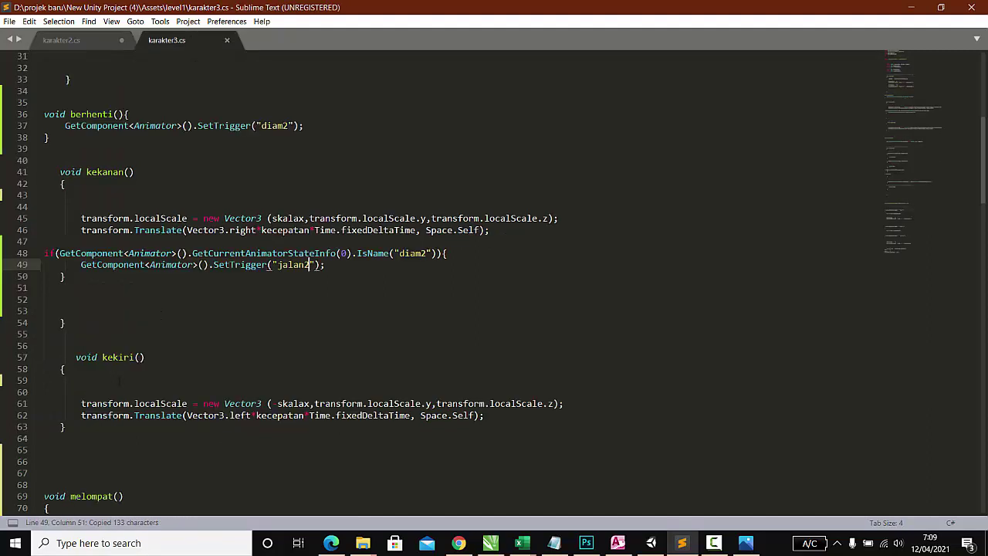
pyautogui.click(44, 380)
pyautogui.click(510, 415)
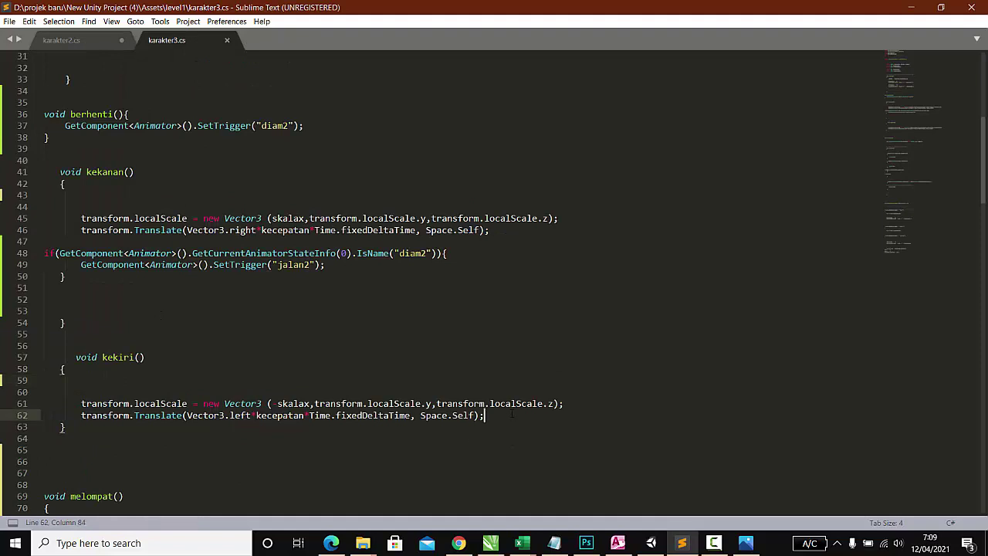
pyautogui.press('Return')
pyautogui.press('Return')
pyautogui.hotkey('ctrl', 'v')
pyautogui.hotkey('ctrl', 's')
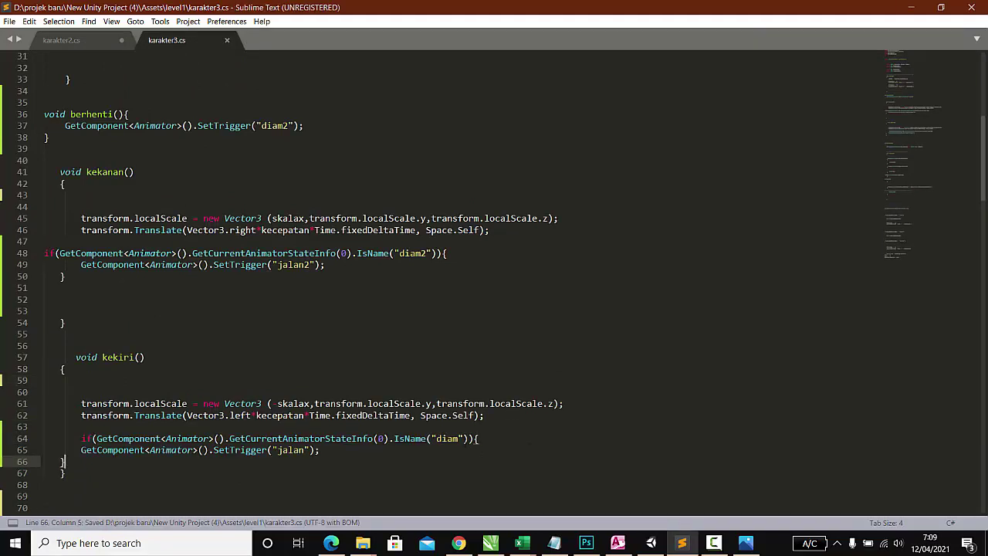
# Change the pasted diam and jalan to diam2 and jalan2, then save karakter3.cs
pyautogui.click(459, 438)
pyautogui.write('2')
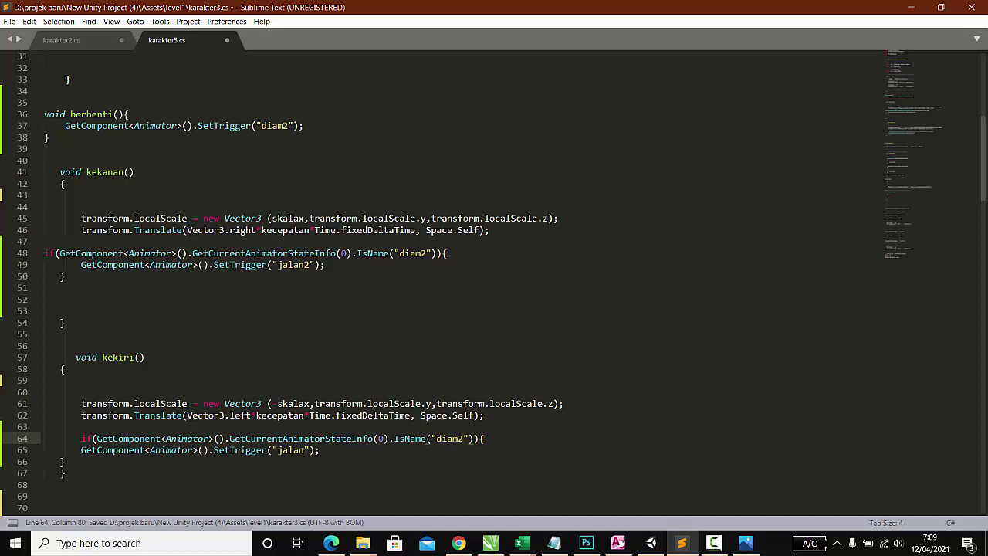
pyautogui.click(308, 450)
pyautogui.write('2')
pyautogui.hotkey('ctrl', 's')
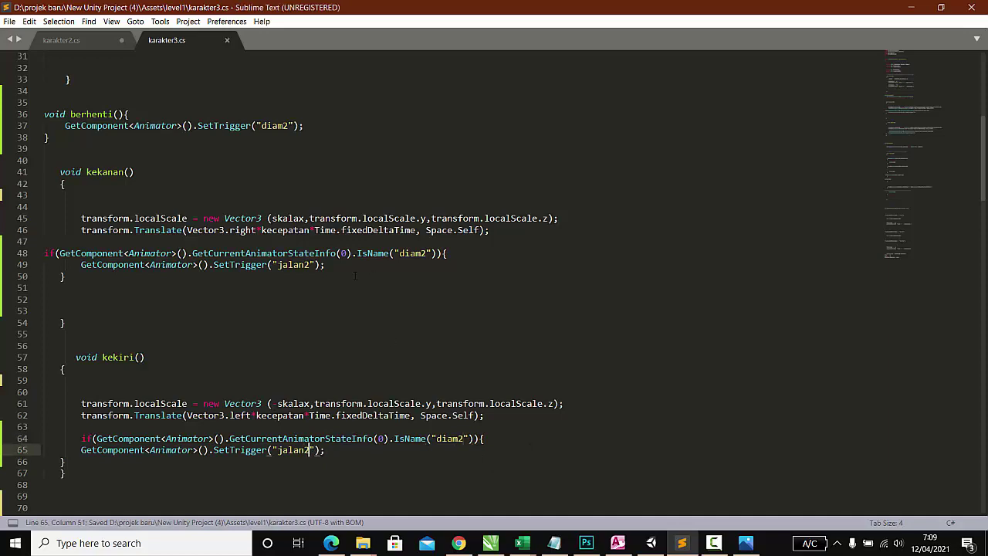
# Review the Update() arrow-key movement and OnCollisionEnter2D code in karakter3.cs
pyautogui.scroll(-7, 206, 296)
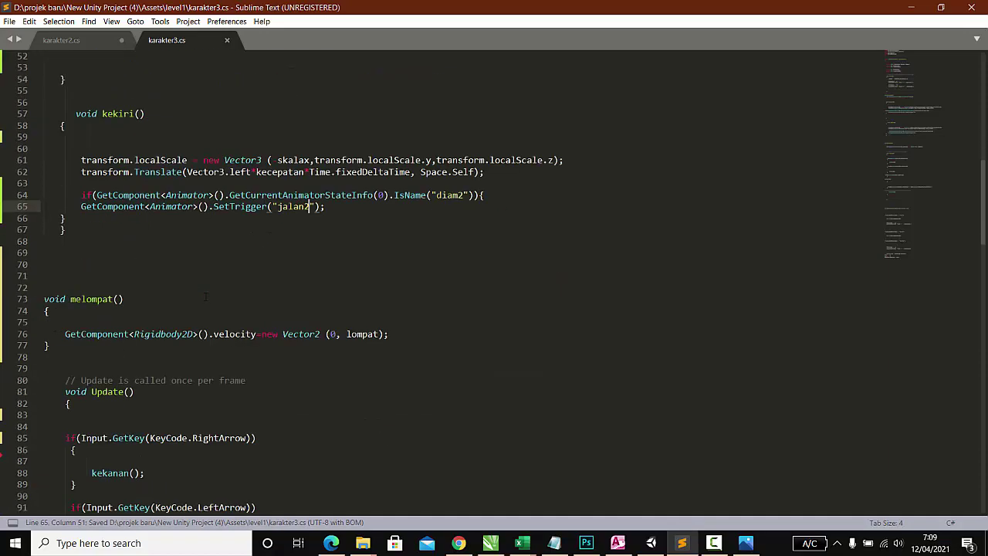
pyautogui.scroll(-3, 206, 296)
pyautogui.scroll(11, 131, 182)
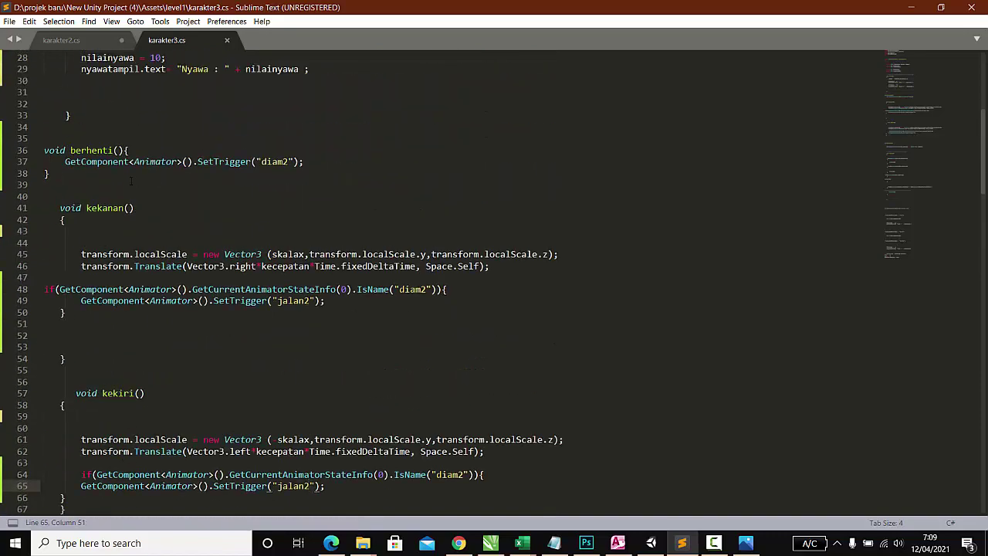
pyautogui.scroll(3, 131, 181)
pyautogui.scroll(-12, 247, 332)
pyautogui.scroll(-11, 247, 332)
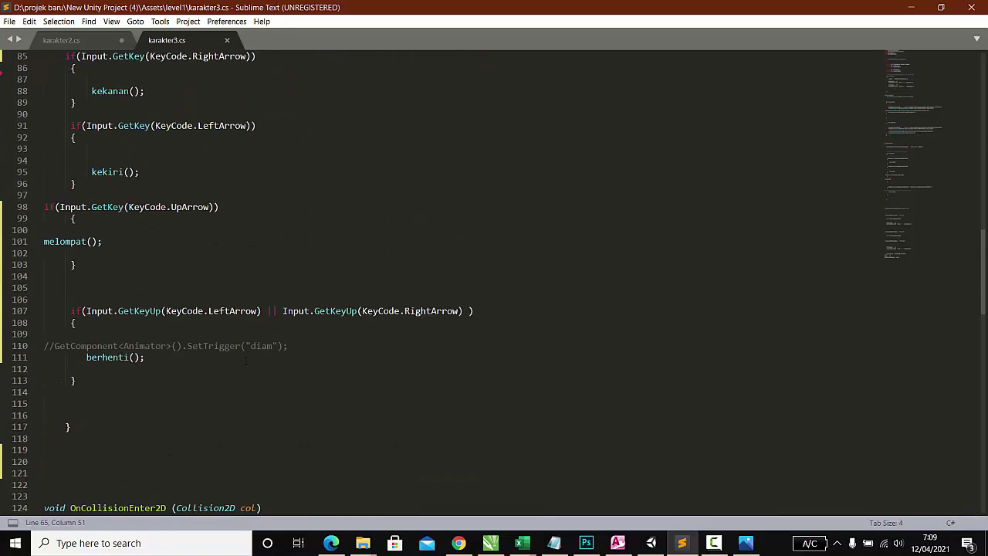
pyautogui.scroll(-5, 247, 339)
pyautogui.scroll(-8, 245, 355)
pyautogui.scroll(-2, 245, 361)
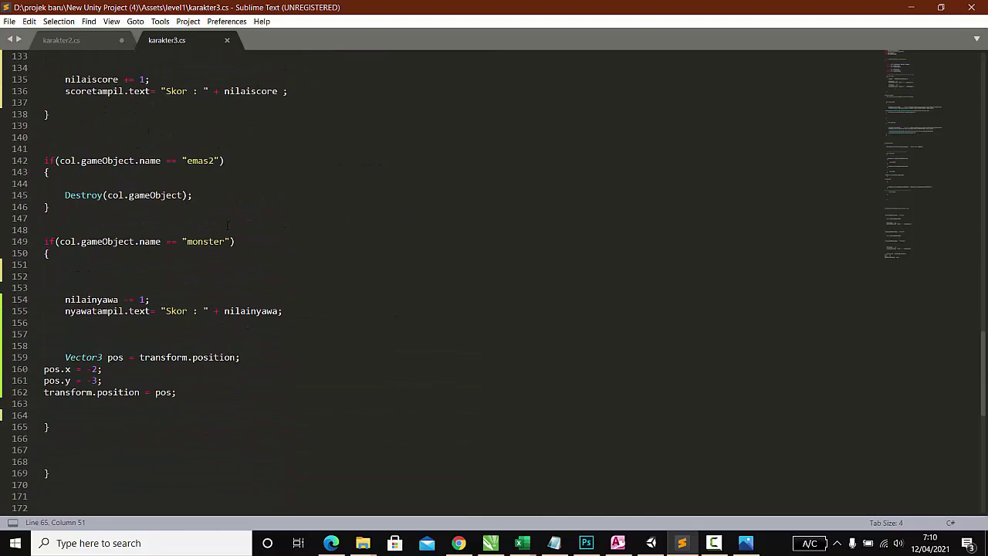
pyautogui.scroll(3, 225, 226)
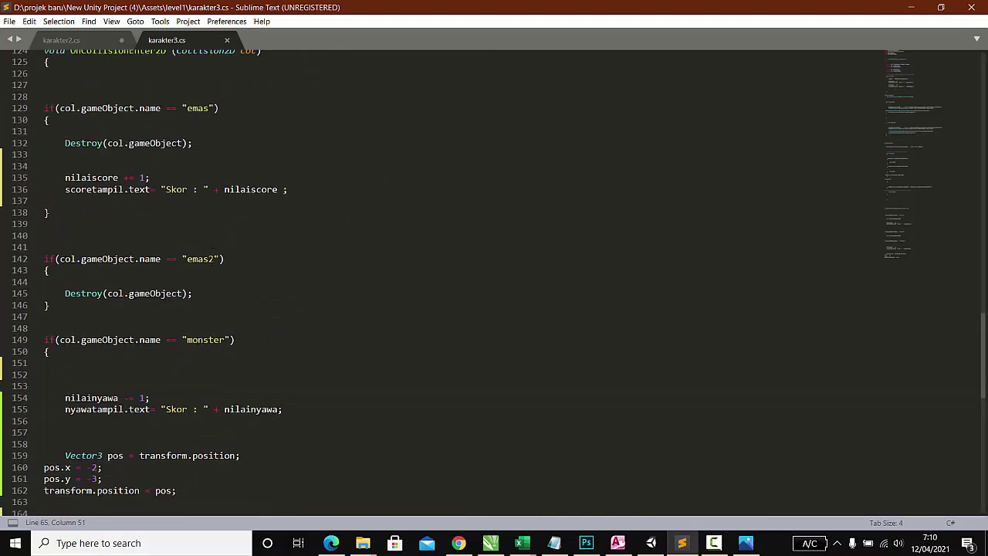
pyautogui.scroll(2, 224, 231)
pyautogui.scroll(5, 220, 247)
pyautogui.scroll(2, 213, 266)
pyautogui.scroll(2, 212, 266)
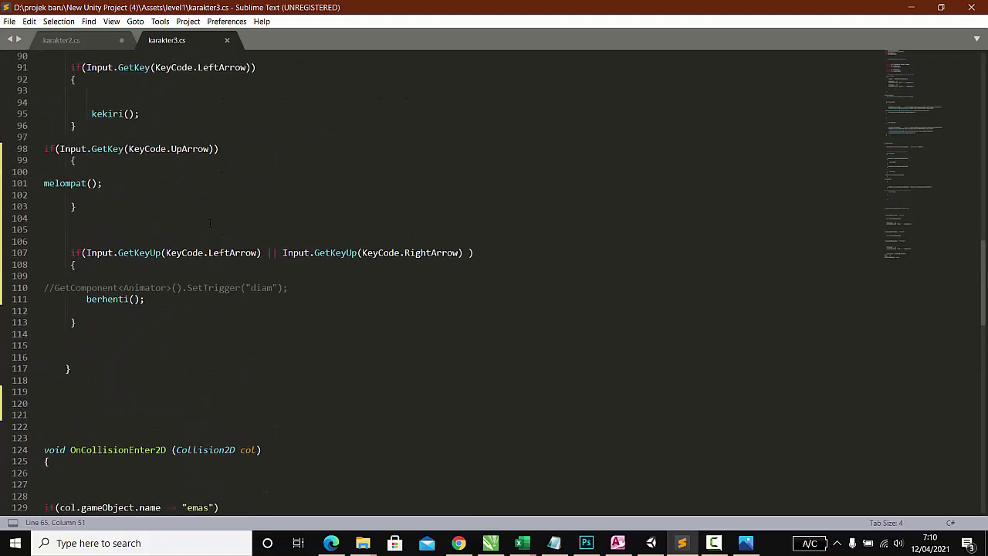
pyautogui.scroll(1, 170, 289)
pyautogui.scroll(2, 132, 204)
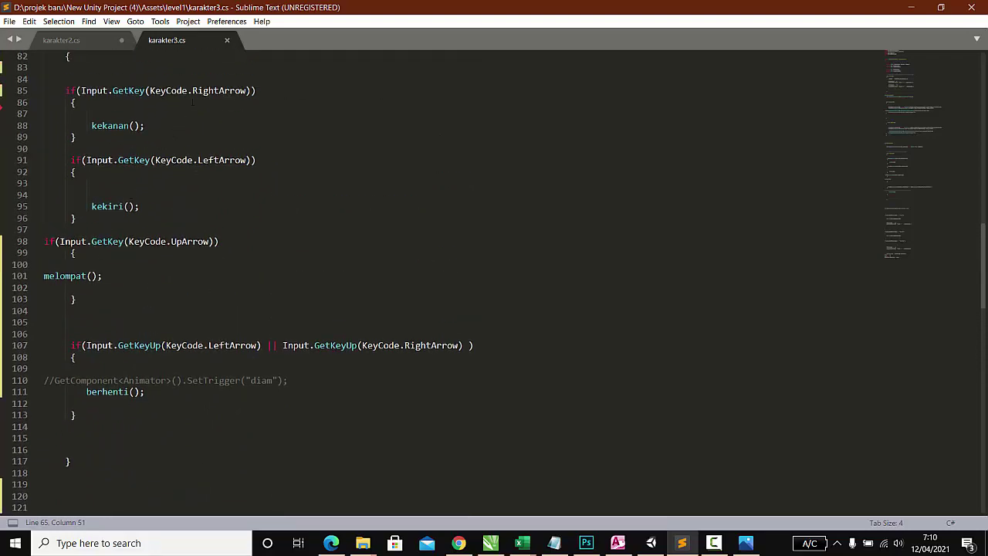
pyautogui.scroll(2, 184, 173)
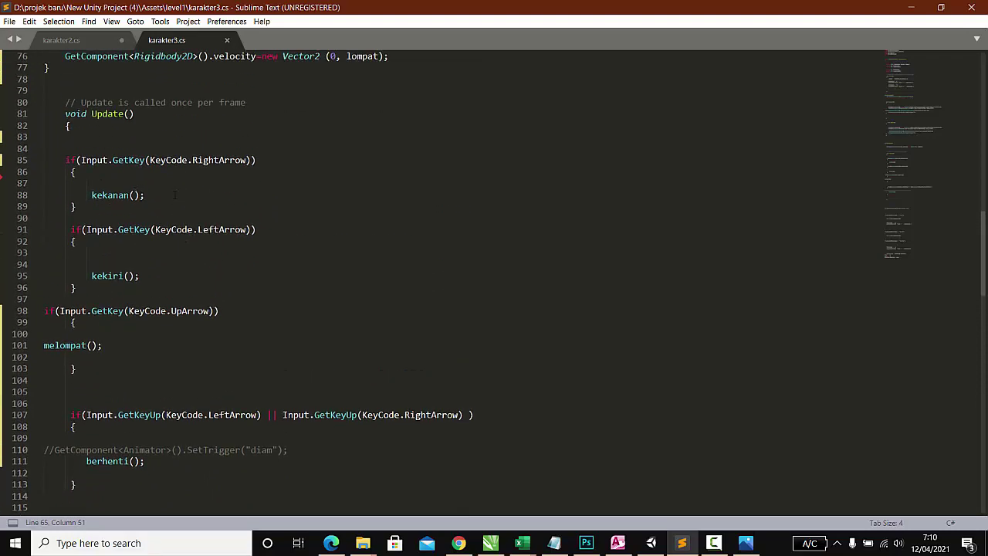
pyautogui.scroll(4, 174, 194)
pyautogui.scroll(-3, 131, 346)
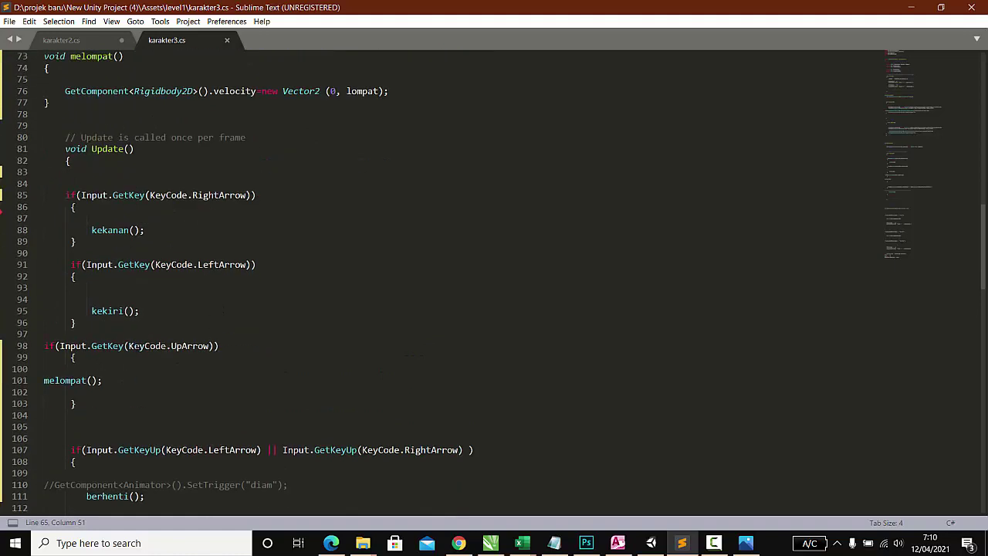
pyautogui.scroll(-3, 131, 346)
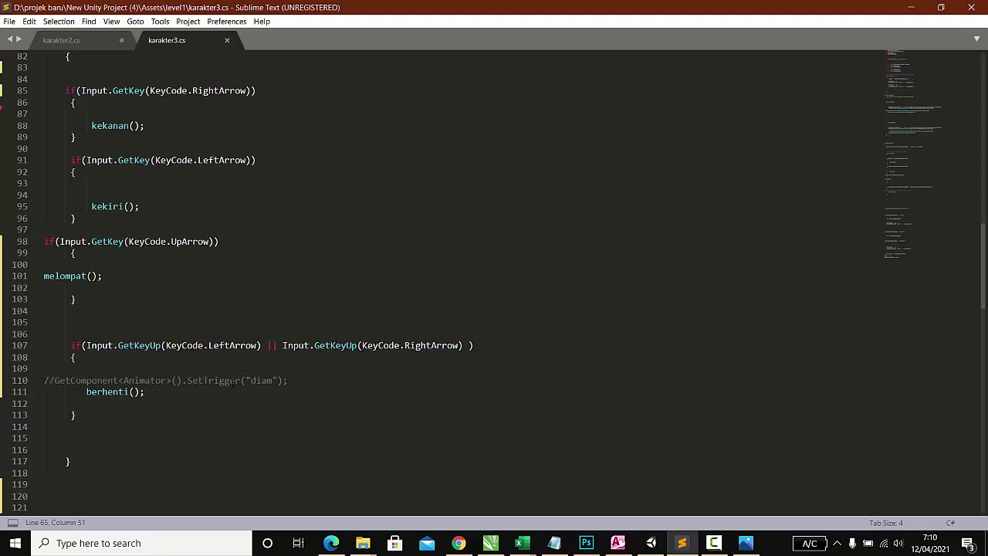
# Return to the Unity editor
pyautogui.scroll(5, 232, 381)
pyautogui.scroll(4, 231, 382)
pyautogui.scroll(-9, 232, 381)
pyautogui.click(651, 543)
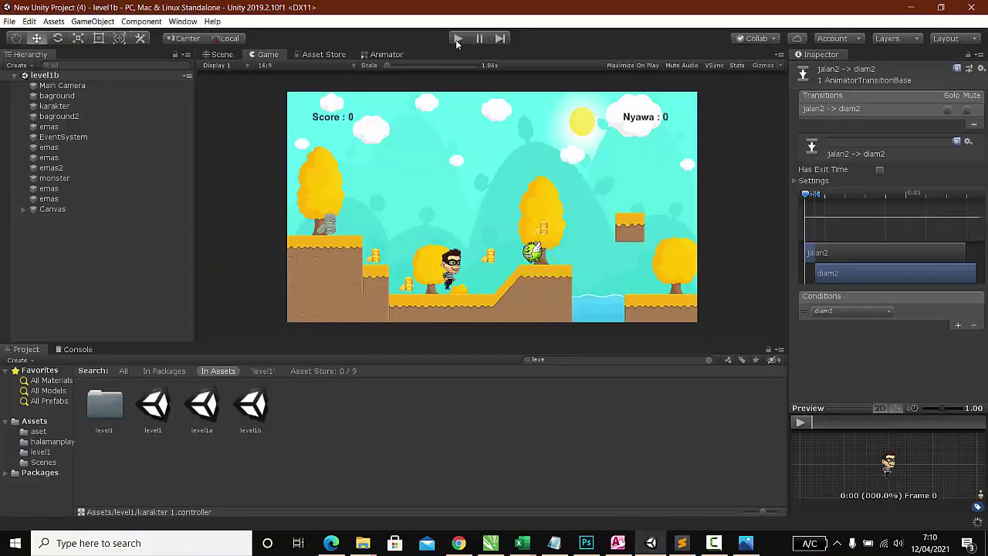
# Start level1b and walk the character left and right, grabbing a coin and jumping
pyautogui.click(458, 39)
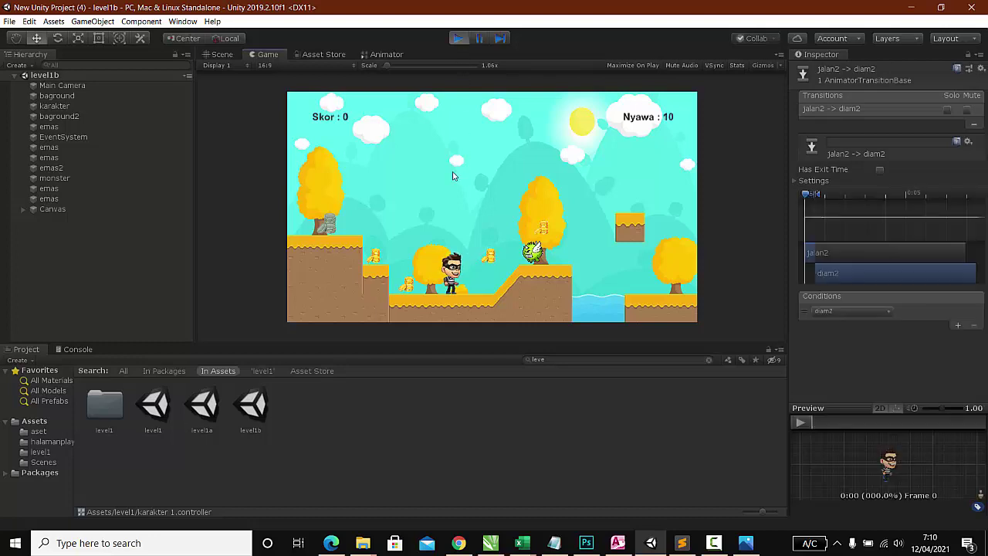
pyautogui.press('Right')
pyautogui.press('Left')
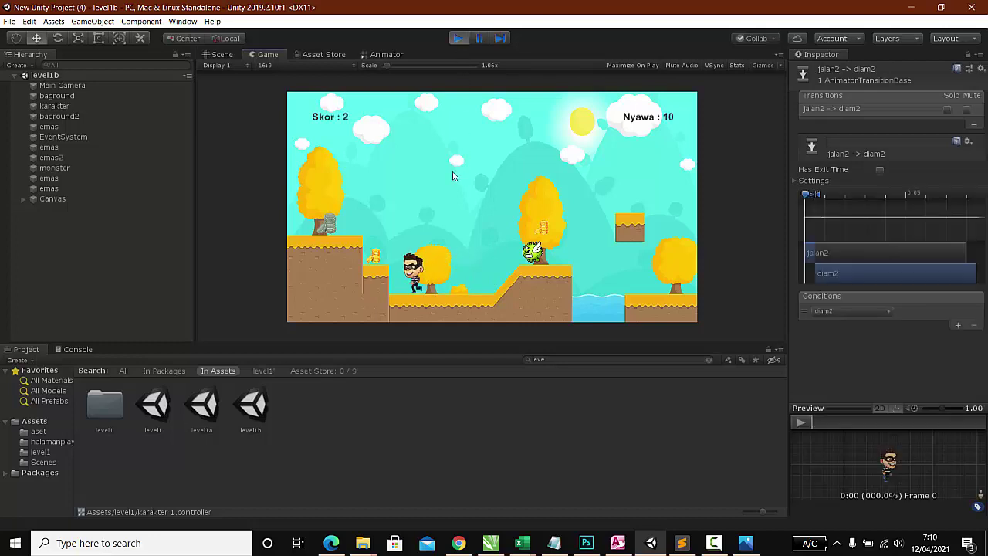
pyautogui.press('Right')
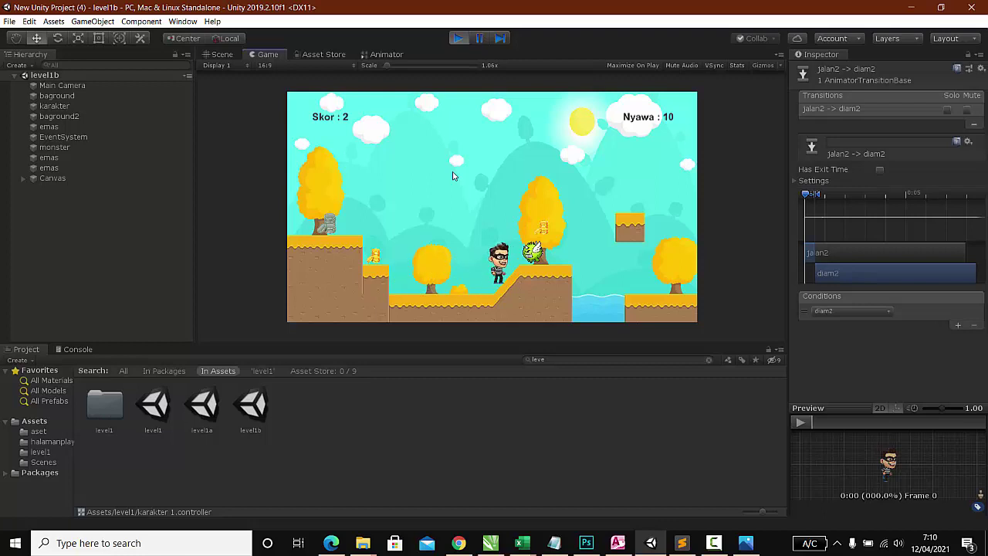
pyautogui.press('Left')
pyautogui.press('space')
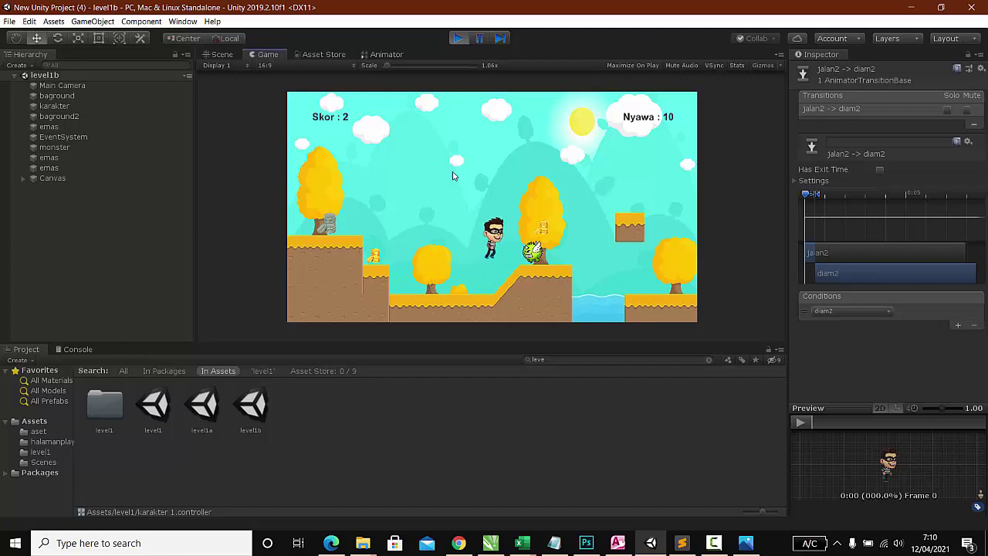
# Jump onto the step for another coin, run into the monster, then stop the game
pyautogui.press('Left')
pyautogui.press('space')
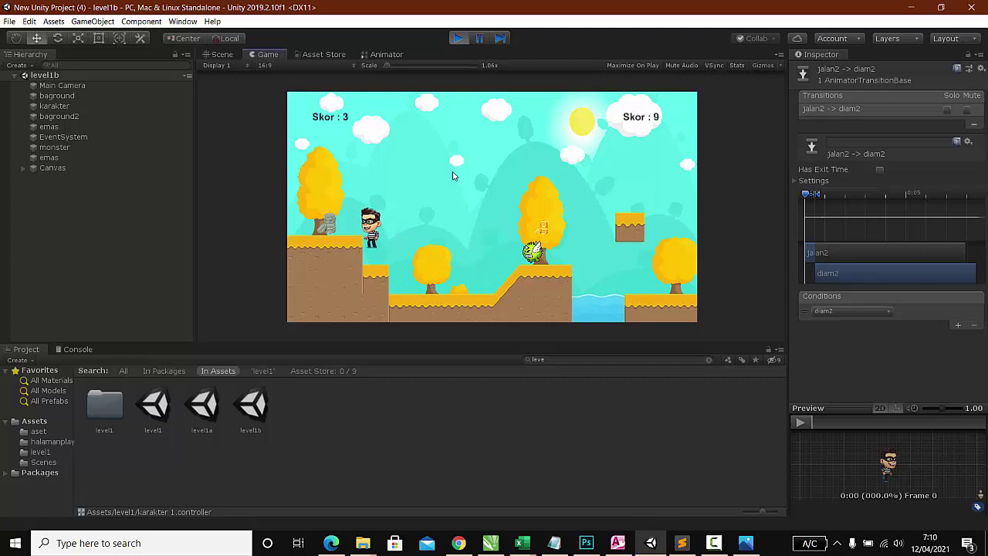
pyautogui.press('space')
pyautogui.press('Left')
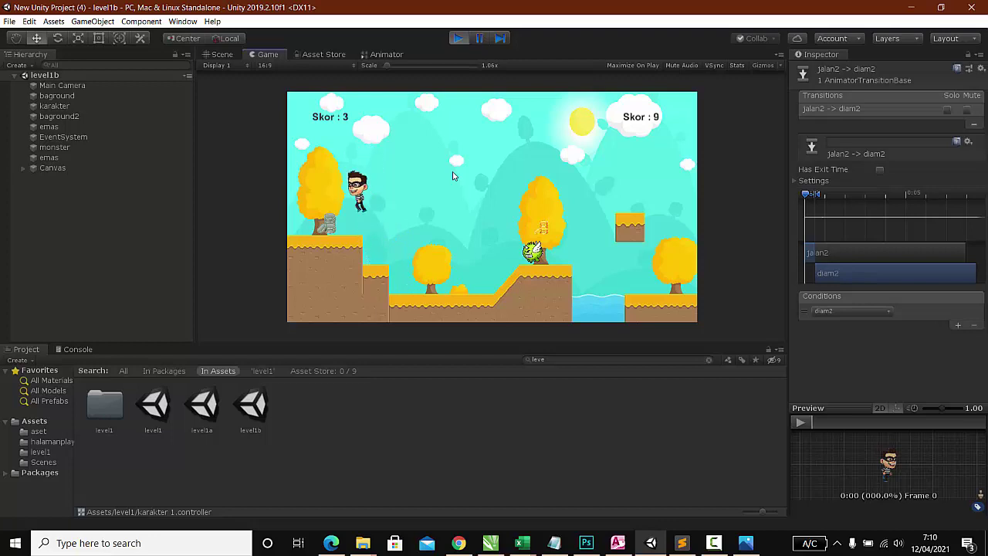
pyautogui.press('Right')
pyautogui.press('Right')
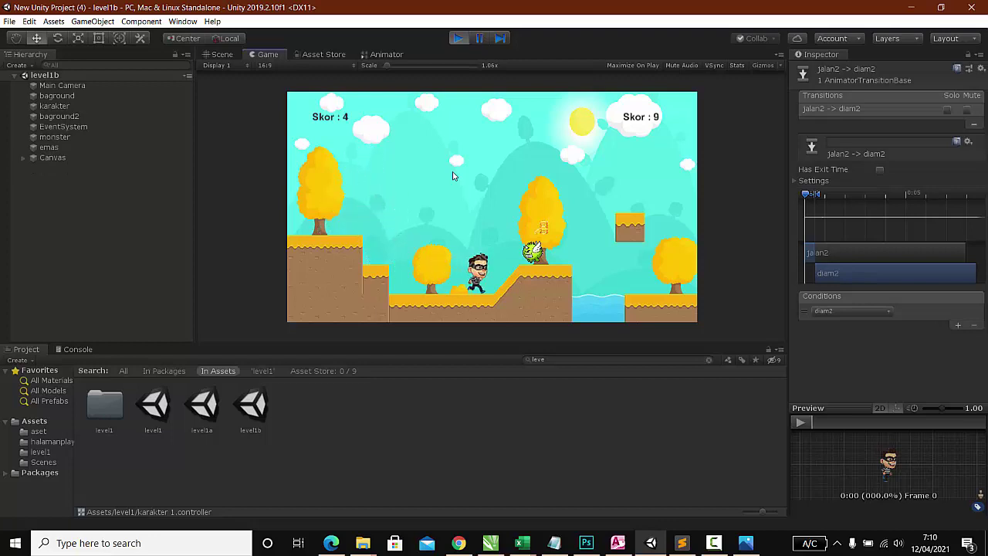
pyautogui.press('Right')
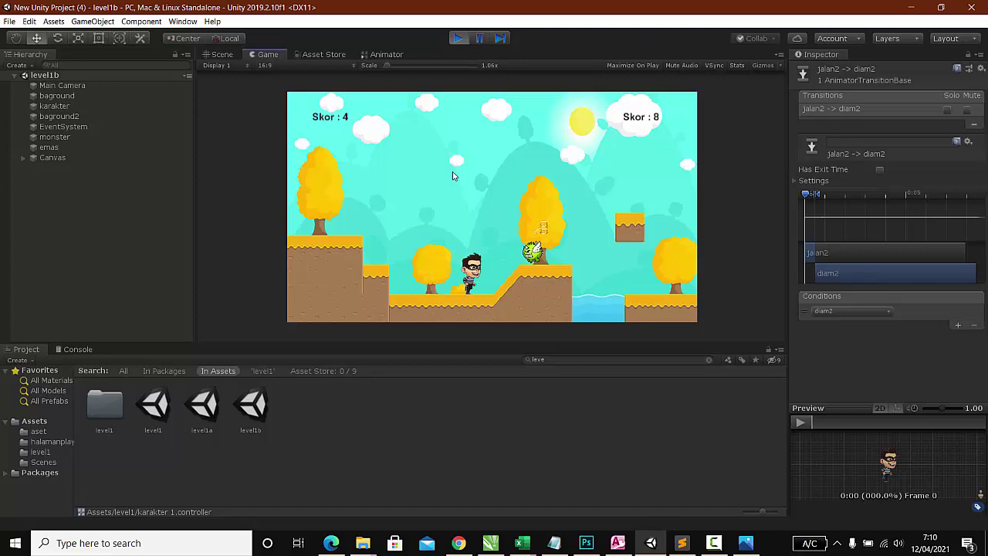
pyautogui.press('space')
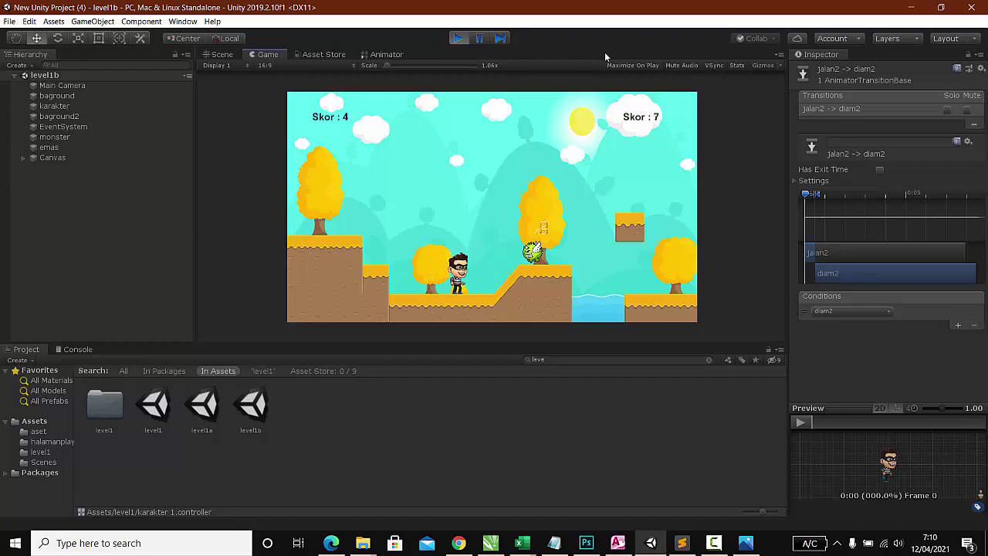
pyautogui.click(457, 39)
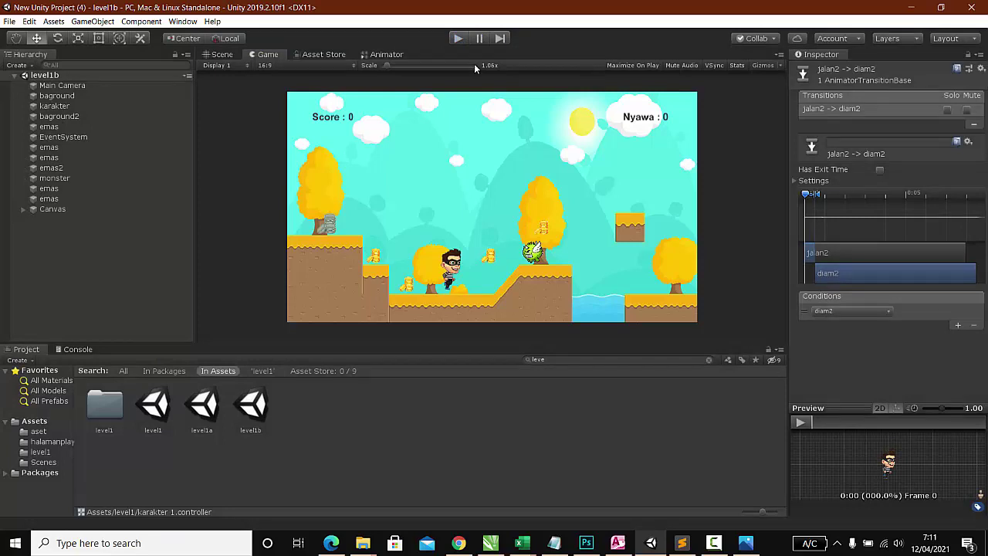
pyautogui.click(714, 545)
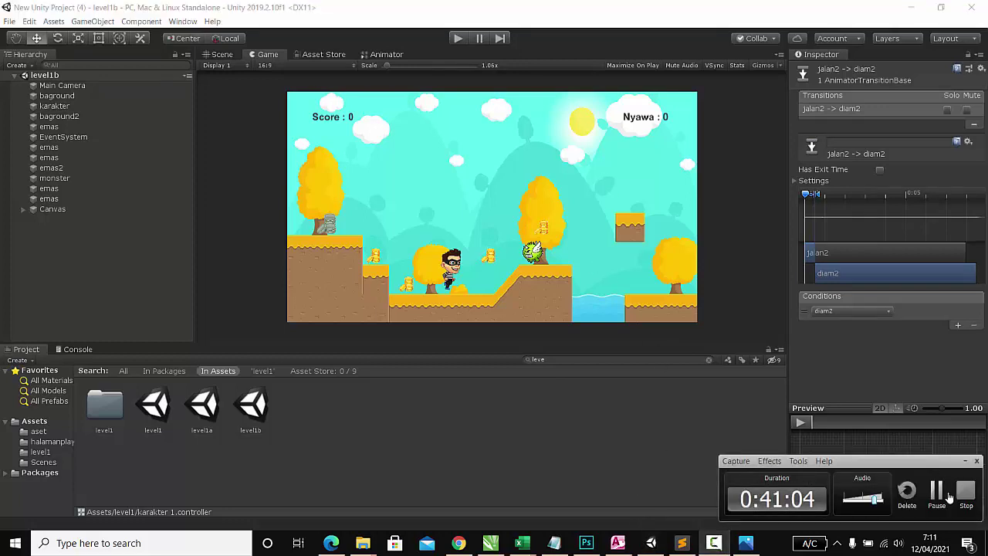